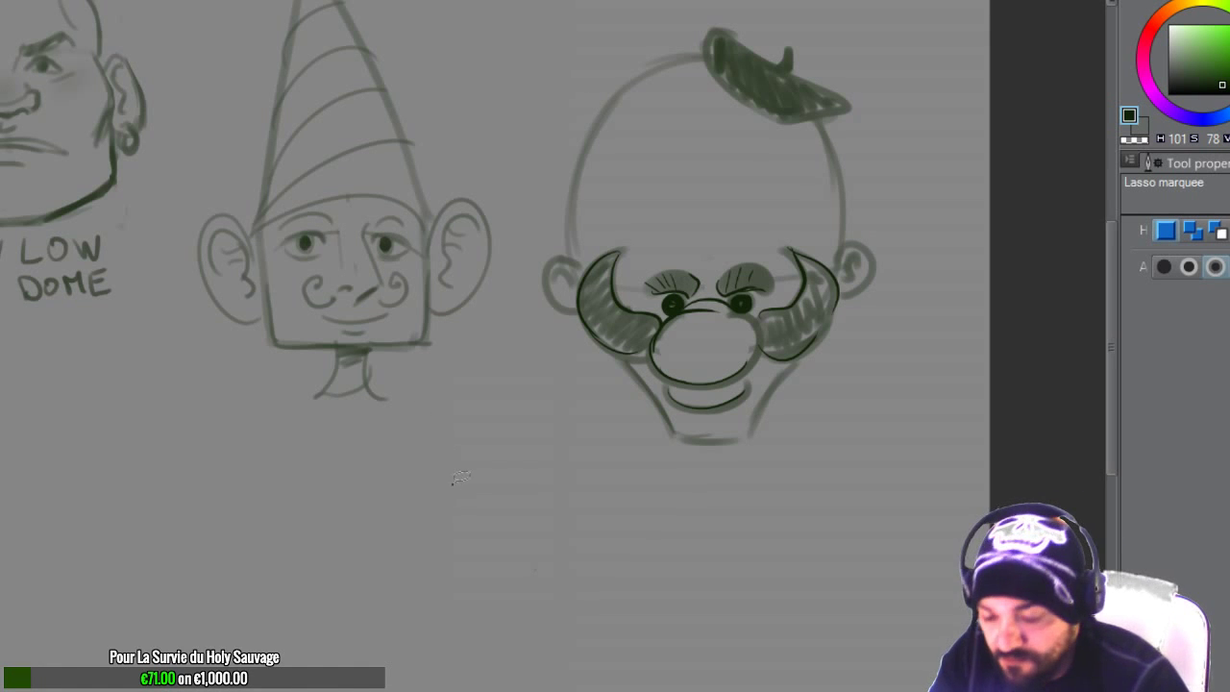
Step: Sketch a large round cranium with the Opaque watercolor brush in the empty space below the cone-hatted head
{"action": "left_click", "coordinate": [453, 482]}
{"action": "left_click", "coordinate": [531, 418]}
{"action": "mouse_move", "coordinate": [459, 460]}
{"action": "left_mouse_down"}
{"action": "mouse_move", "coordinate": [549, 406]}
{"action": "mouse_move", "coordinate": [516, 428]}
{"action": "left_mouse_up"}
{"action": "key", "text": "b"}
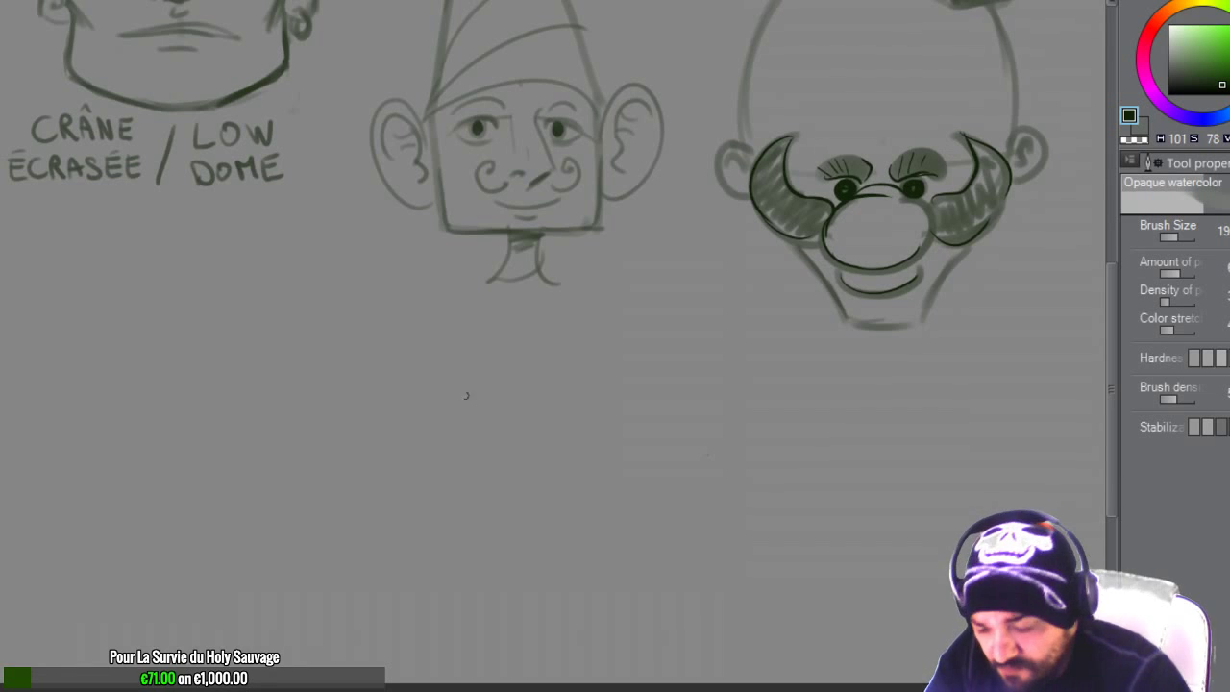
{"action": "left_click_drag", "start_coordinate": [274, 433], "coordinate": [472, 432]}
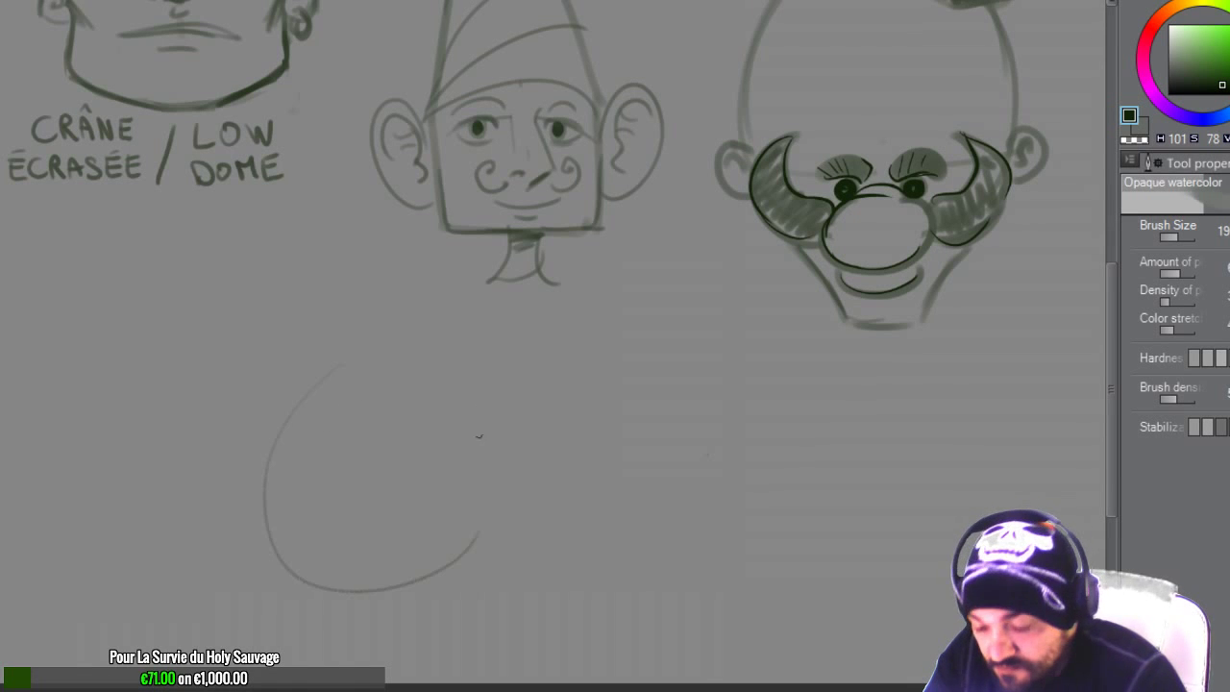
{"action": "key", "text": "ctrl+z"}
{"action": "mouse_move", "coordinate": [252, 422]}
{"action": "left_mouse_down"}
{"action": "mouse_move", "coordinate": [423, 336]}
{"action": "mouse_move", "coordinate": [288, 322]}
{"action": "left_mouse_up"}
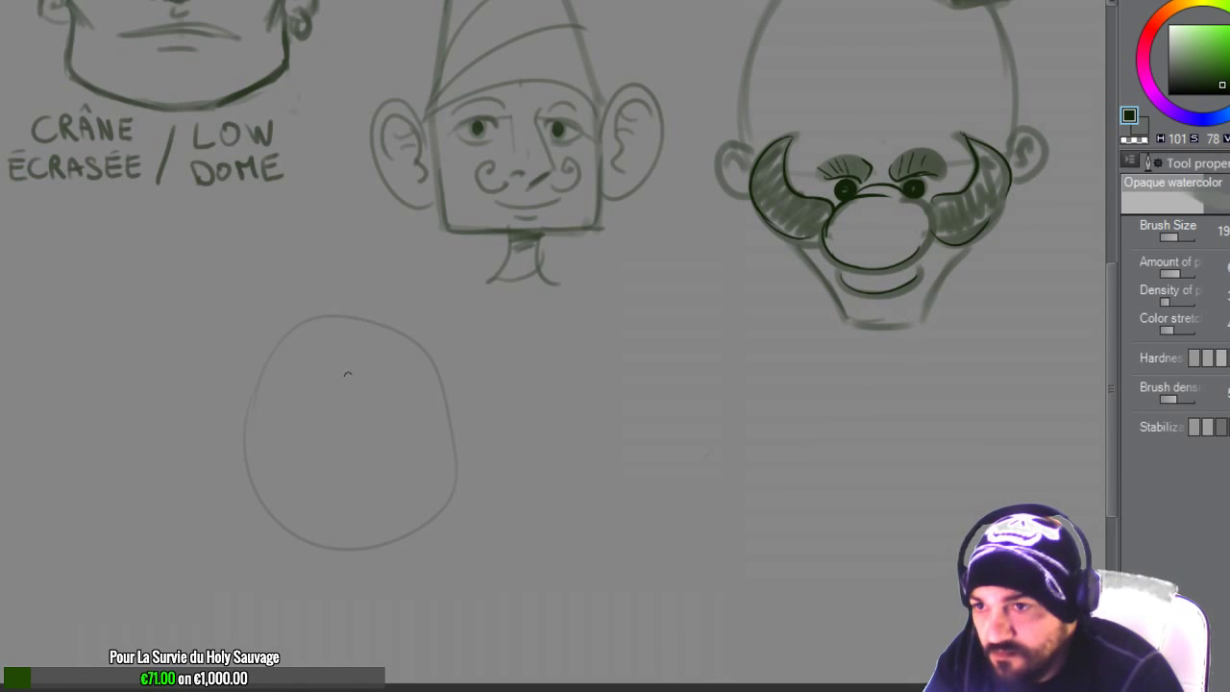
Step: Add a curved horizontal eye line and an off-centre vertical guideline to the cranium for a three-quarter view
{"action": "left_click_drag", "start_coordinate": [250, 423], "coordinate": [437, 408]}
{"action": "key", "text": "ctrl+z"}
{"action": "left_click_drag", "start_coordinate": [245, 440], "coordinate": [444, 439]}
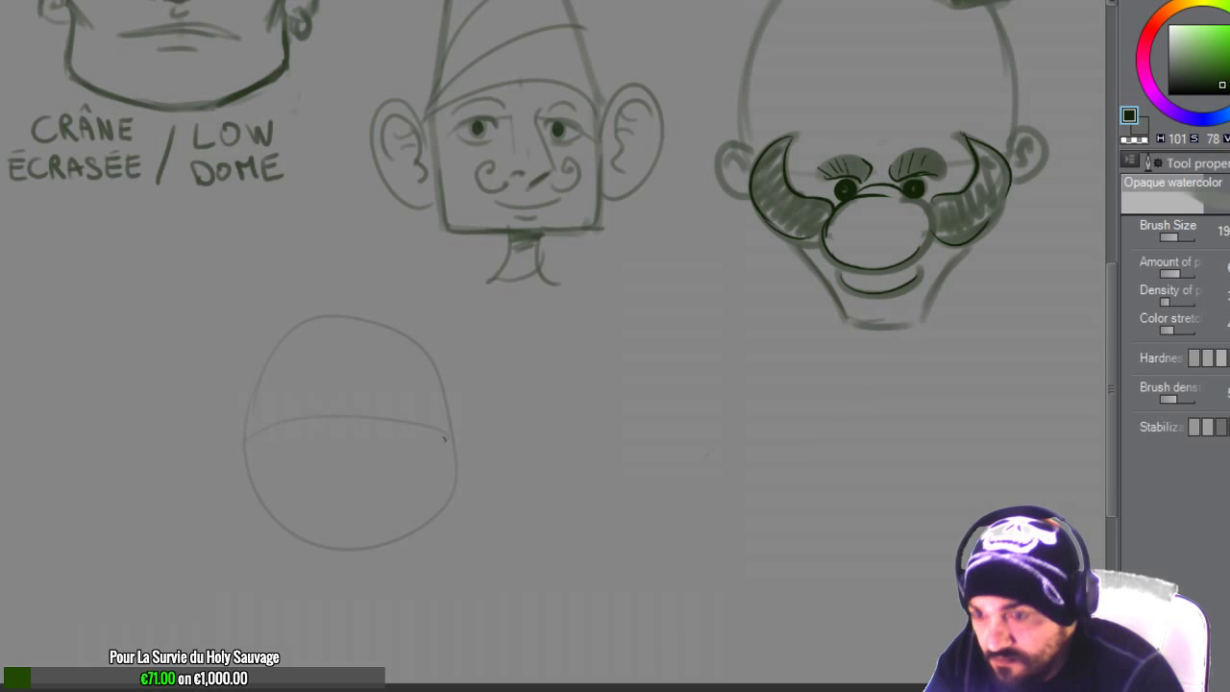
{"action": "mouse_move", "coordinate": [305, 341]}
{"action": "left_mouse_down"}
{"action": "mouse_move", "coordinate": [300, 519]}
{"action": "mouse_move", "coordinate": [311, 574]}
{"action": "left_mouse_up"}
Step: Sketch the tapering jaw down to a narrow chin and loosely outline the top and back of the skull
{"action": "mouse_move", "coordinate": [244, 438]}
{"action": "left_mouse_down"}
{"action": "mouse_move", "coordinate": [273, 575]}
{"action": "mouse_move", "coordinate": [288, 586]}
{"action": "mouse_move", "coordinate": [446, 522]}
{"action": "left_mouse_up"}
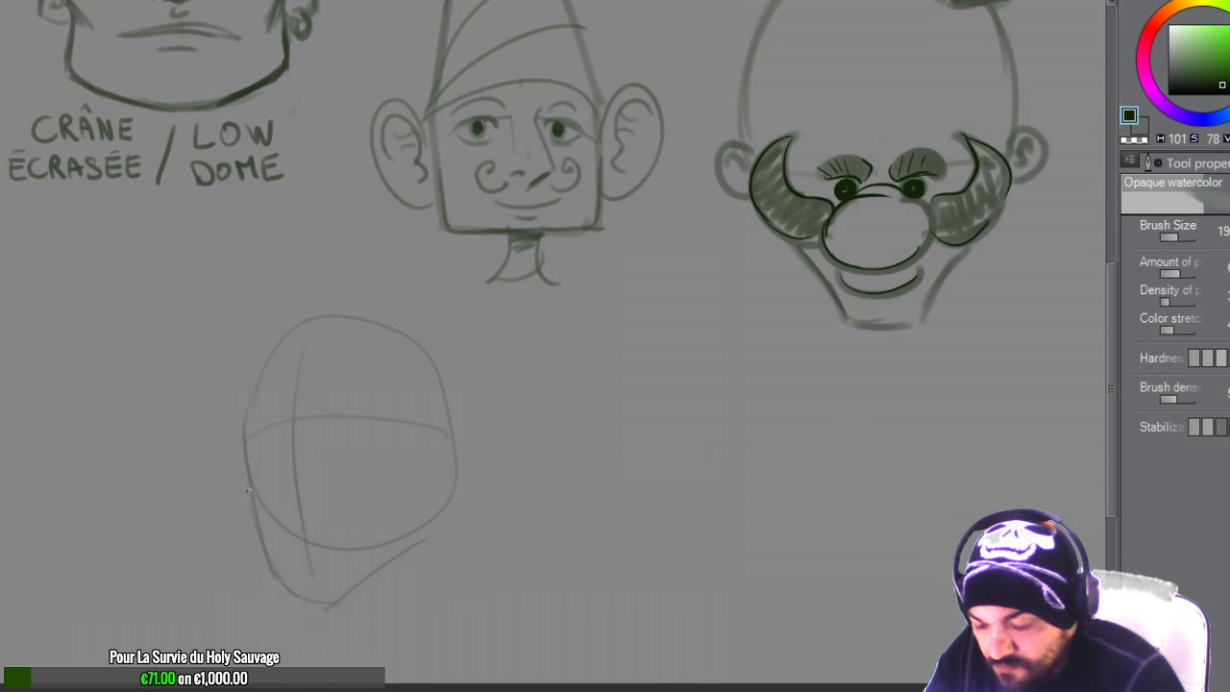
{"action": "mouse_move", "coordinate": [315, 603]}
{"action": "left_mouse_down"}
{"action": "mouse_move", "coordinate": [248, 451]}
{"action": "mouse_move", "coordinate": [345, 290]}
{"action": "left_mouse_up"}
{"action": "mouse_move", "coordinate": [278, 337]}
{"action": "left_mouse_down"}
{"action": "mouse_move", "coordinate": [400, 319]}
{"action": "mouse_move", "coordinate": [445, 368]}
{"action": "left_mouse_up"}
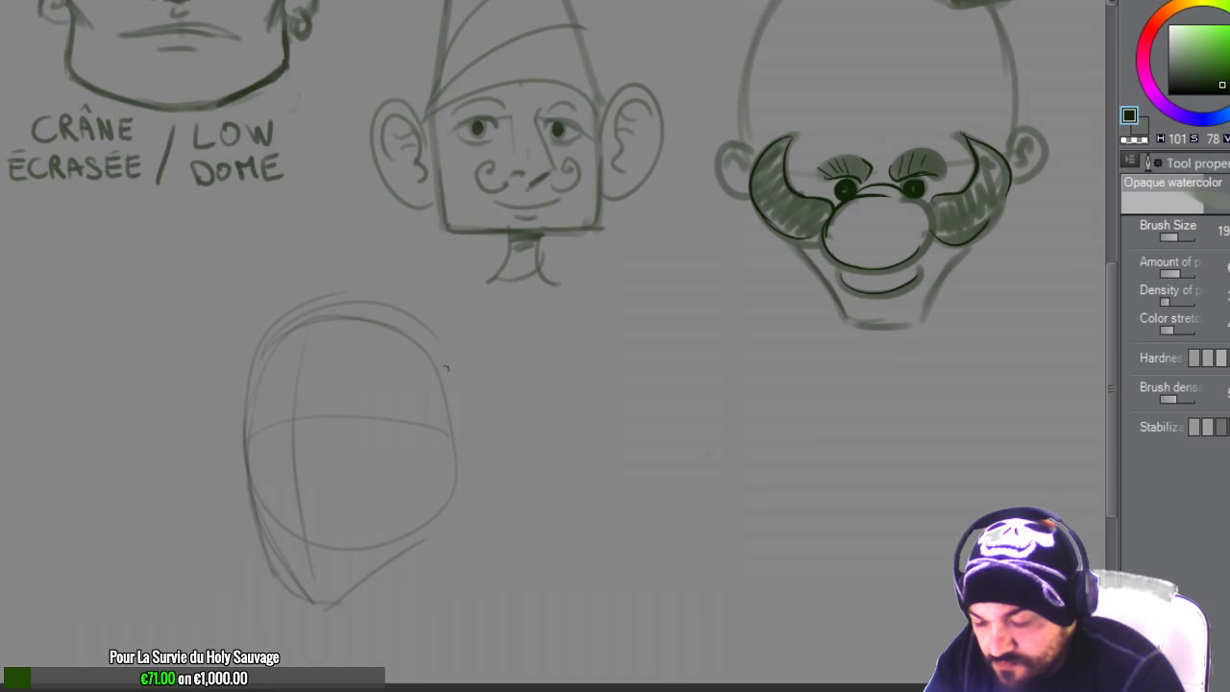
{"action": "left_click_drag", "start_coordinate": [377, 306], "coordinate": [478, 379]}
Step: Sketch the curved side plane of the skull and reinforce the near jawline down to the chin
{"action": "mouse_move", "coordinate": [415, 342]}
{"action": "left_mouse_down"}
{"action": "mouse_move", "coordinate": [383, 485]}
{"action": "mouse_move", "coordinate": [459, 436]}
{"action": "left_mouse_up"}
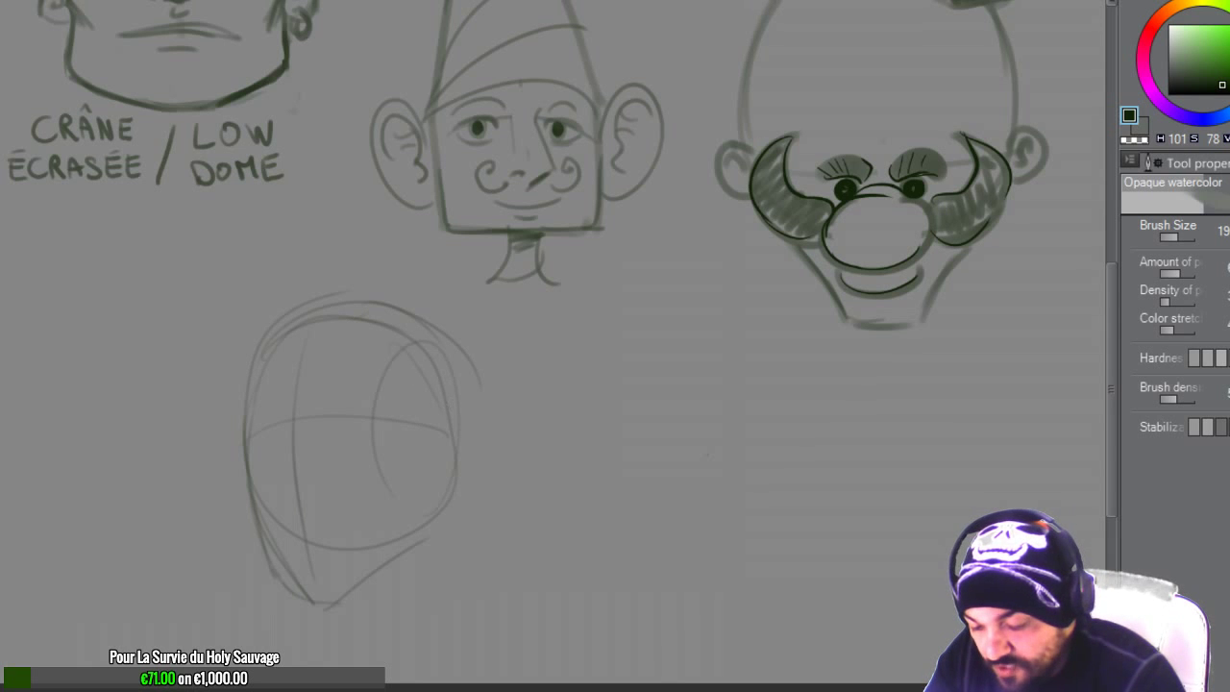
{"action": "left_click_drag", "start_coordinate": [409, 550], "coordinate": [325, 609]}
{"action": "left_click_drag", "start_coordinate": [440, 521], "coordinate": [361, 590]}
Step: Sketch the front and back lines of the neck and a rounded ear on each side of the head
{"action": "left_click_drag", "start_coordinate": [321, 659], "coordinate": [415, 623]}
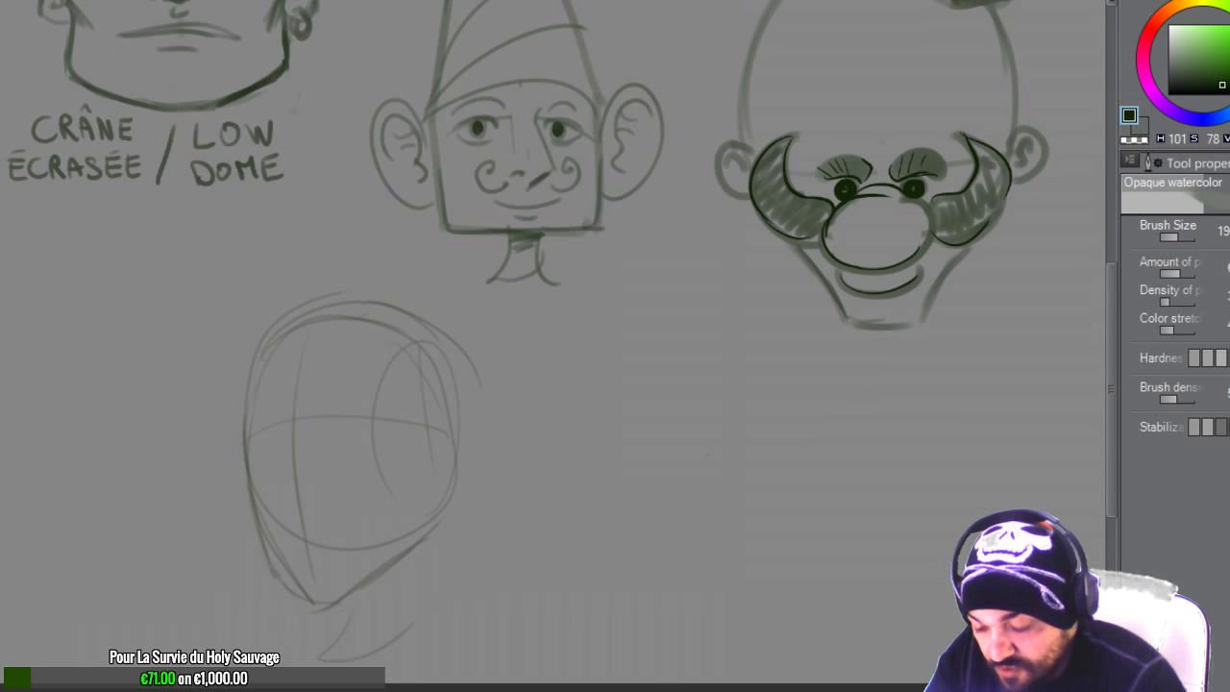
{"action": "left_click_drag", "start_coordinate": [480, 390], "coordinate": [471, 629]}
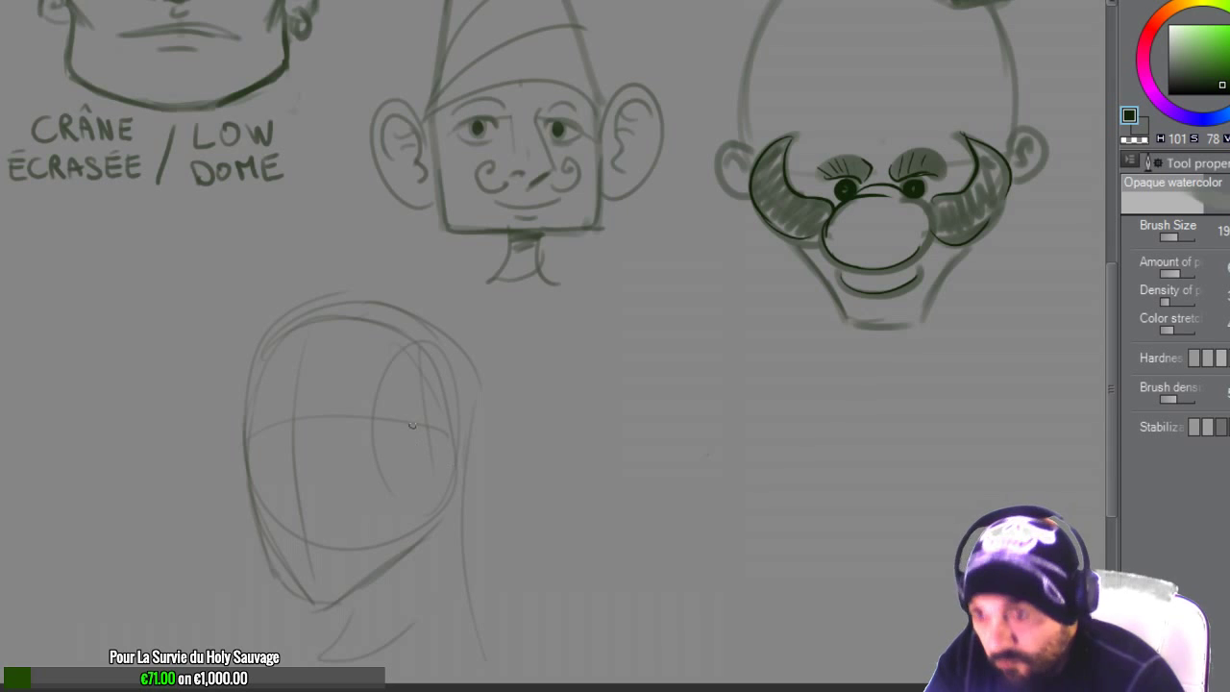
{"action": "mouse_move", "coordinate": [436, 446]}
{"action": "left_mouse_down"}
{"action": "mouse_move", "coordinate": [498, 467]}
{"action": "mouse_move", "coordinate": [459, 498]}
{"action": "mouse_move", "coordinate": [471, 500]}
{"action": "left_mouse_up"}
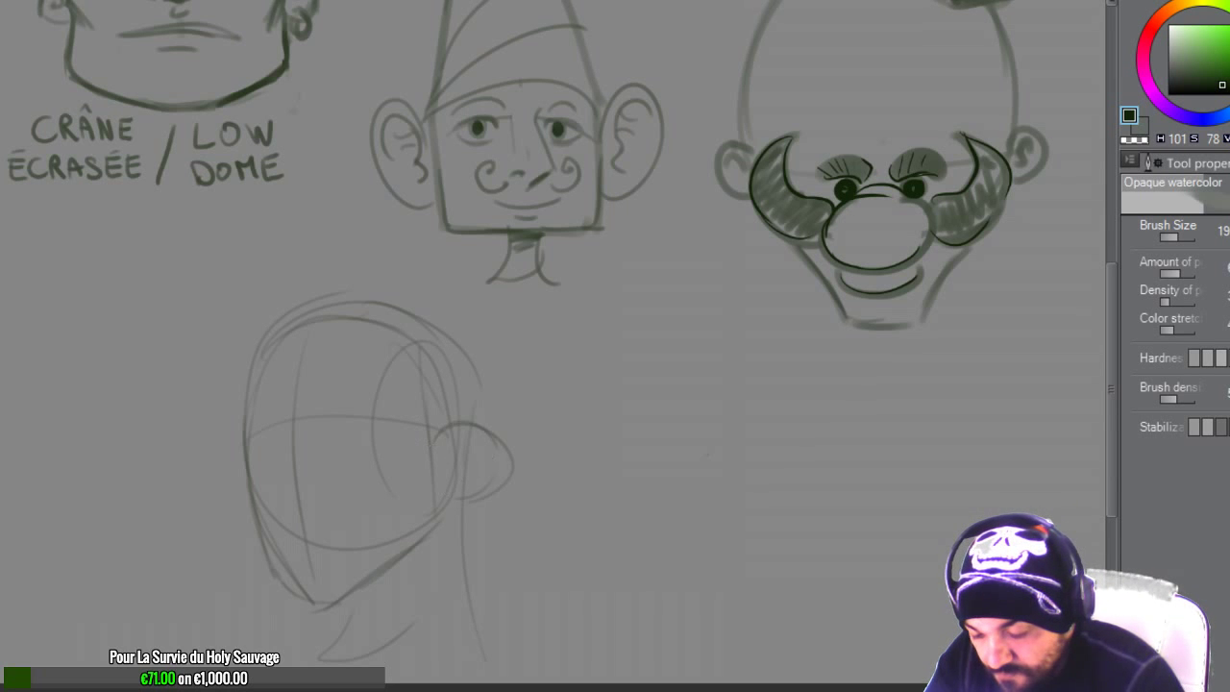
{"action": "left_click_drag", "start_coordinate": [242, 458], "coordinate": [249, 536]}
{"action": "left_click_drag", "start_coordinate": [246, 465], "coordinate": [255, 542]}
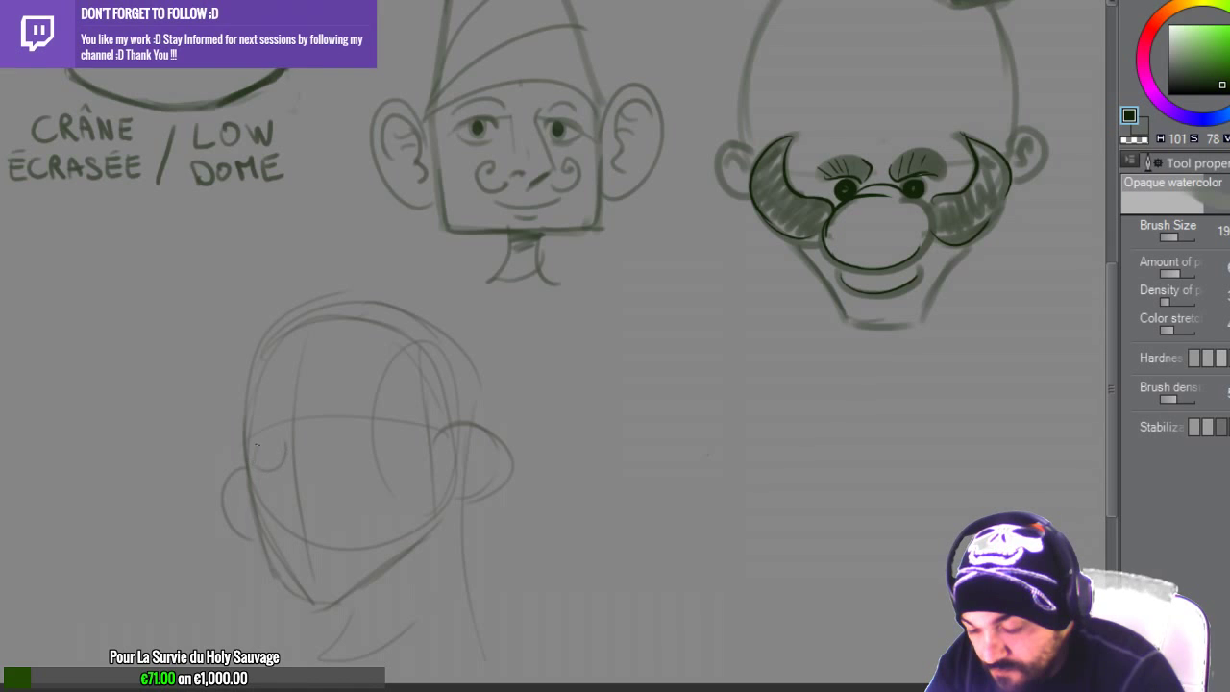
Step: Sketch both eyes along the eye line with lids, bags underneath and small round irises
{"action": "mouse_move", "coordinate": [250, 465]}
{"action": "left_mouse_down"}
{"action": "mouse_move", "coordinate": [321, 443]}
{"action": "mouse_move", "coordinate": [323, 414]}
{"action": "mouse_move", "coordinate": [374, 453]}
{"action": "mouse_move", "coordinate": [284, 441]}
{"action": "left_mouse_up"}
{"action": "key", "text": "ctrl+space"}
{"action": "left_click", "coordinate": [338, 490]}
{"action": "left_click_drag", "start_coordinate": [395, 479], "coordinate": [429, 433]}
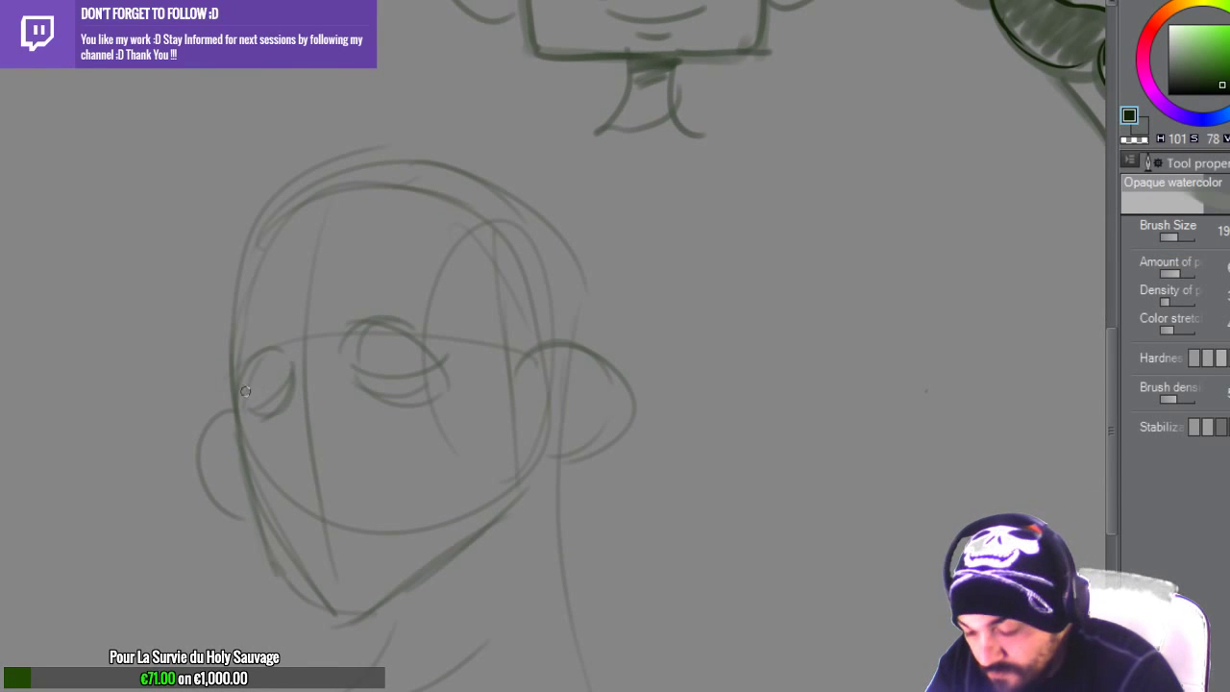
{"action": "key", "text": "ctrl+z"}
{"action": "mouse_move", "coordinate": [245, 400]}
{"action": "left_mouse_down"}
{"action": "mouse_move", "coordinate": [296, 362]}
{"action": "mouse_move", "coordinate": [429, 356]}
{"action": "mouse_move", "coordinate": [401, 346]}
{"action": "left_mouse_up"}
{"action": "mouse_move", "coordinate": [265, 368]}
{"action": "left_mouse_down"}
{"action": "mouse_move", "coordinate": [321, 371]}
{"action": "mouse_move", "coordinate": [276, 366]}
{"action": "mouse_move", "coordinate": [287, 359]}
{"action": "mouse_move", "coordinate": [252, 400]}
{"action": "left_mouse_up"}
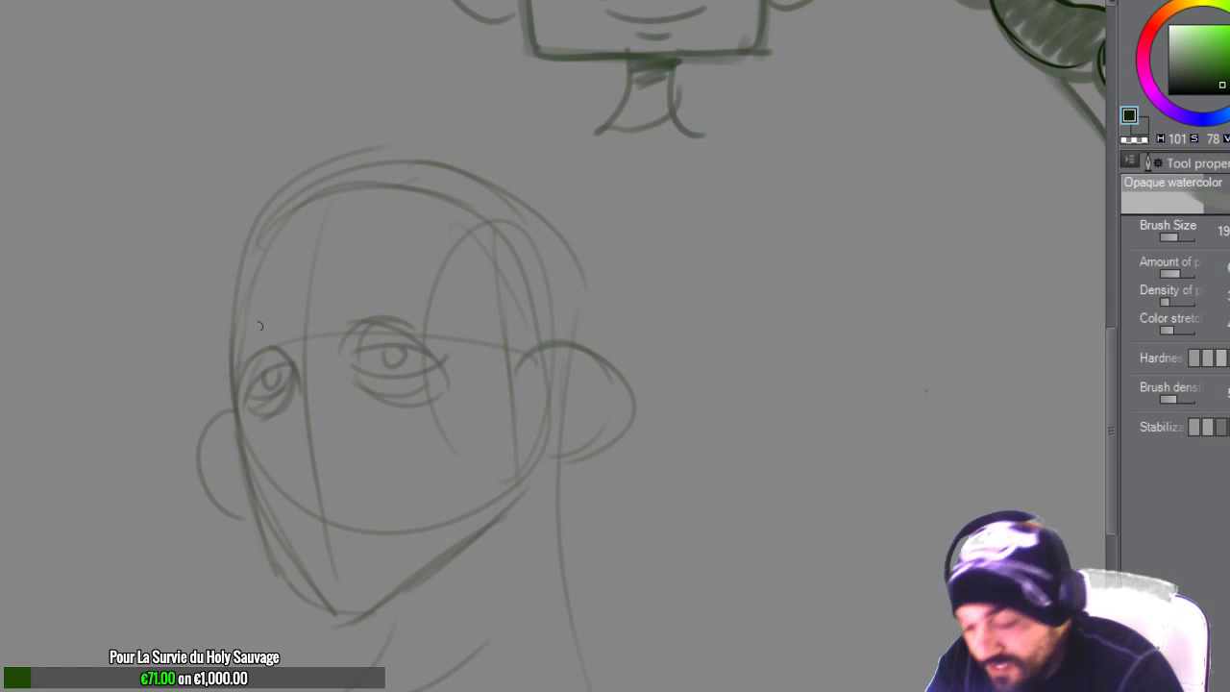
Step: Draw the two raised eyebrows and the nose contour of the three-quarter head
{"action": "mouse_move", "coordinate": [231, 346]}
{"action": "left_mouse_down"}
{"action": "mouse_move", "coordinate": [279, 328]}
{"action": "mouse_move", "coordinate": [288, 339]}
{"action": "mouse_move", "coordinate": [279, 316]}
{"action": "mouse_move", "coordinate": [289, 336]}
{"action": "mouse_move", "coordinate": [360, 280]}
{"action": "mouse_move", "coordinate": [377, 284]}
{"action": "left_mouse_up"}
{"action": "left_click_drag", "start_coordinate": [376, 290], "coordinate": [443, 304]}
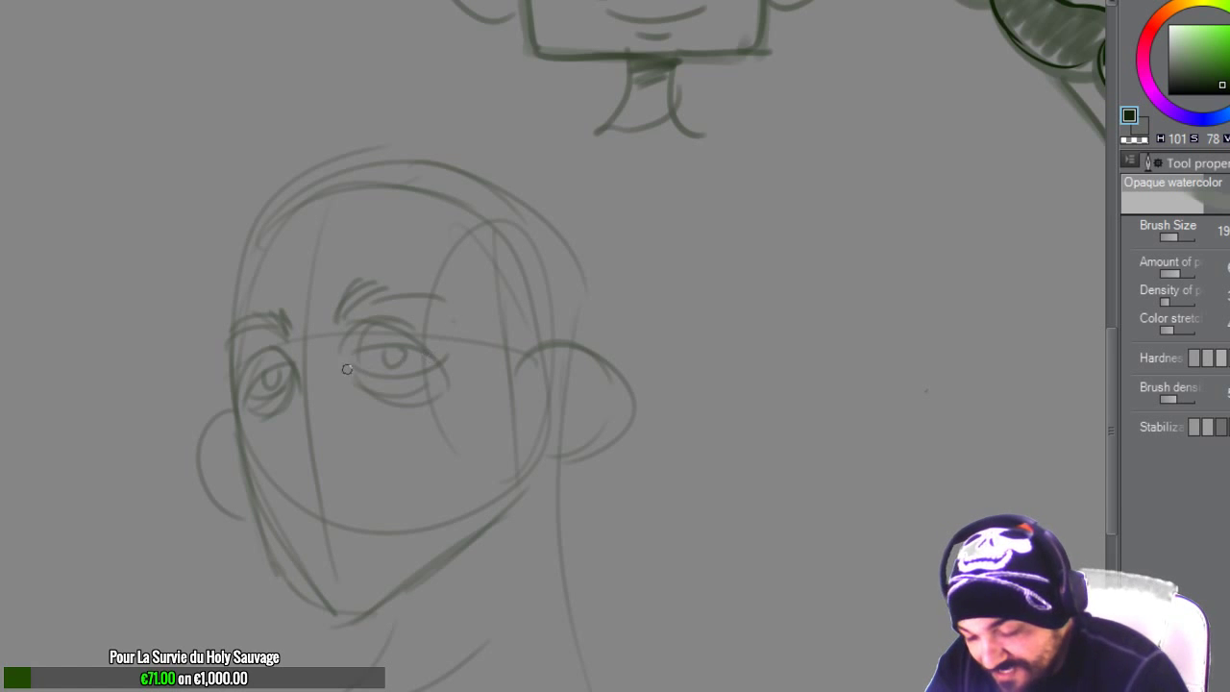
{"action": "mouse_move", "coordinate": [284, 384]}
{"action": "left_mouse_down"}
{"action": "mouse_move", "coordinate": [286, 463]}
{"action": "mouse_move", "coordinate": [317, 466]}
{"action": "mouse_move", "coordinate": [338, 453]}
{"action": "mouse_move", "coordinate": [307, 293]}
{"action": "left_mouse_up"}
Step: Erase the construction lines crossing the lower face and redraw the near jawline from chin to ear
{"action": "key", "text": "e"}
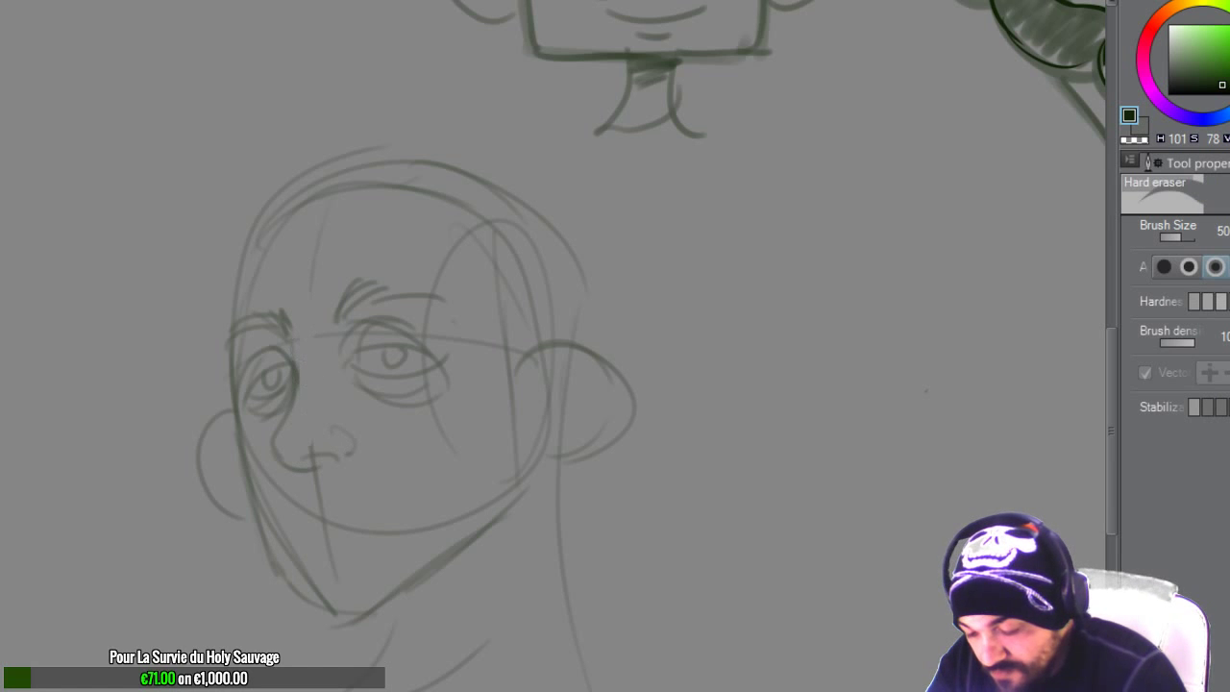
{"action": "mouse_move", "coordinate": [312, 498]}
{"action": "left_mouse_down"}
{"action": "mouse_move", "coordinate": [333, 523]}
{"action": "mouse_move", "coordinate": [334, 577]}
{"action": "left_mouse_up"}
{"action": "mouse_move", "coordinate": [277, 487]}
{"action": "left_mouse_down"}
{"action": "mouse_move", "coordinate": [313, 530]}
{"action": "mouse_move", "coordinate": [327, 595]}
{"action": "mouse_move", "coordinate": [342, 607]}
{"action": "left_mouse_up"}
{"action": "mouse_move", "coordinate": [421, 507]}
{"action": "left_mouse_down"}
{"action": "mouse_move", "coordinate": [490, 507]}
{"action": "mouse_move", "coordinate": [501, 516]}
{"action": "mouse_move", "coordinate": [489, 525]}
{"action": "mouse_move", "coordinate": [519, 500]}
{"action": "left_mouse_up"}
{"action": "key", "text": "b"}
{"action": "left_click_drag", "start_coordinate": [369, 609], "coordinate": [544, 464]}
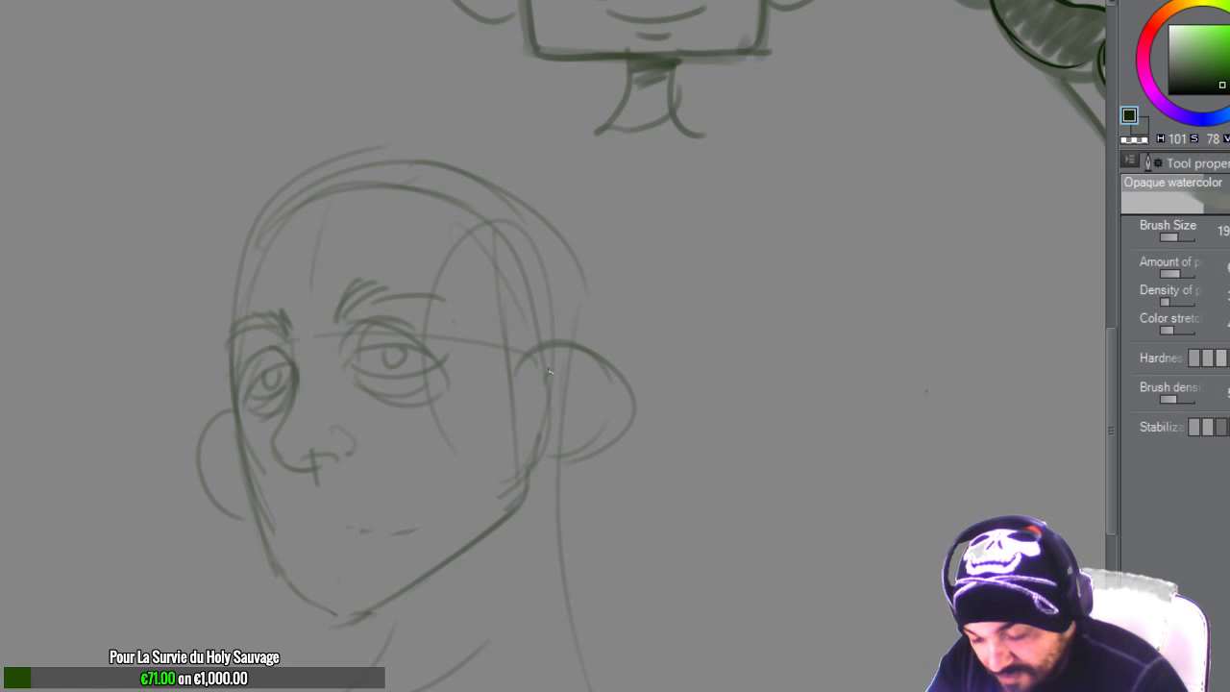
Step: Draw the inner folds of the near ear and the inner curve of the far ear
{"action": "left_click_drag", "start_coordinate": [550, 371], "coordinate": [547, 434]}
{"action": "left_click_drag", "start_coordinate": [596, 375], "coordinate": [605, 406]}
{"action": "mouse_move", "coordinate": [211, 470]}
{"action": "left_mouse_down"}
{"action": "mouse_move", "coordinate": [244, 432]}
{"action": "mouse_move", "coordinate": [233, 414]}
{"action": "left_mouse_up"}
Step: Clean up the area below the nose and draw the mouth, lower lip and a broader chin
{"action": "key", "text": "e"}
{"action": "mouse_move", "coordinate": [321, 490]}
{"action": "left_mouse_down"}
{"action": "mouse_move", "coordinate": [384, 524]}
{"action": "mouse_move", "coordinate": [345, 450]}
{"action": "mouse_move", "coordinate": [352, 478]}
{"action": "mouse_move", "coordinate": [307, 479]}
{"action": "mouse_move", "coordinate": [348, 546]}
{"action": "mouse_move", "coordinate": [285, 517]}
{"action": "mouse_move", "coordinate": [312, 503]}
{"action": "mouse_move", "coordinate": [288, 502]}
{"action": "mouse_move", "coordinate": [408, 514]}
{"action": "left_mouse_up"}
{"action": "key", "text": "b"}
{"action": "left_click_drag", "start_coordinate": [306, 528], "coordinate": [427, 514]}
{"action": "left_click_drag", "start_coordinate": [300, 546], "coordinate": [386, 555]}
{"action": "mouse_move", "coordinate": [283, 571]}
{"action": "left_mouse_down"}
{"action": "mouse_move", "coordinate": [354, 629]}
{"action": "mouse_move", "coordinate": [447, 574]}
{"action": "left_mouse_up"}
Step: Erase the old near jawline and redraw it darker with a sharper angle, along with the near earlobe
{"action": "key", "text": "e"}
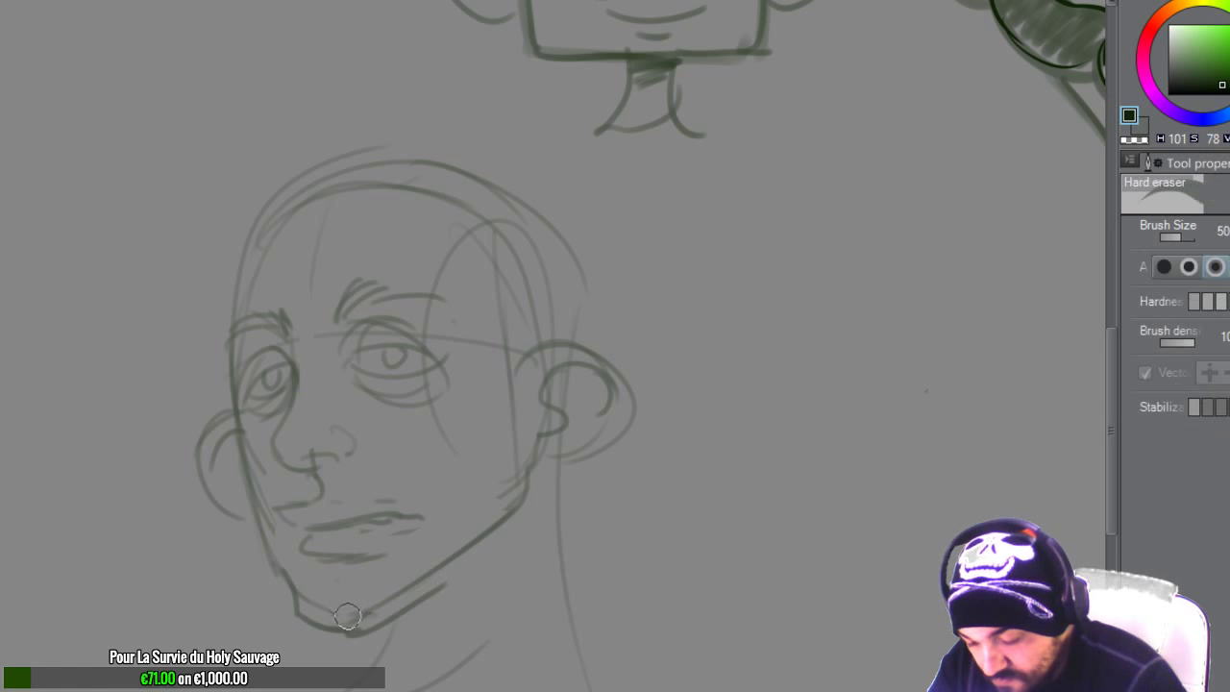
{"action": "left_click_drag", "start_coordinate": [384, 602], "coordinate": [516, 499]}
{"action": "key", "text": "b"}
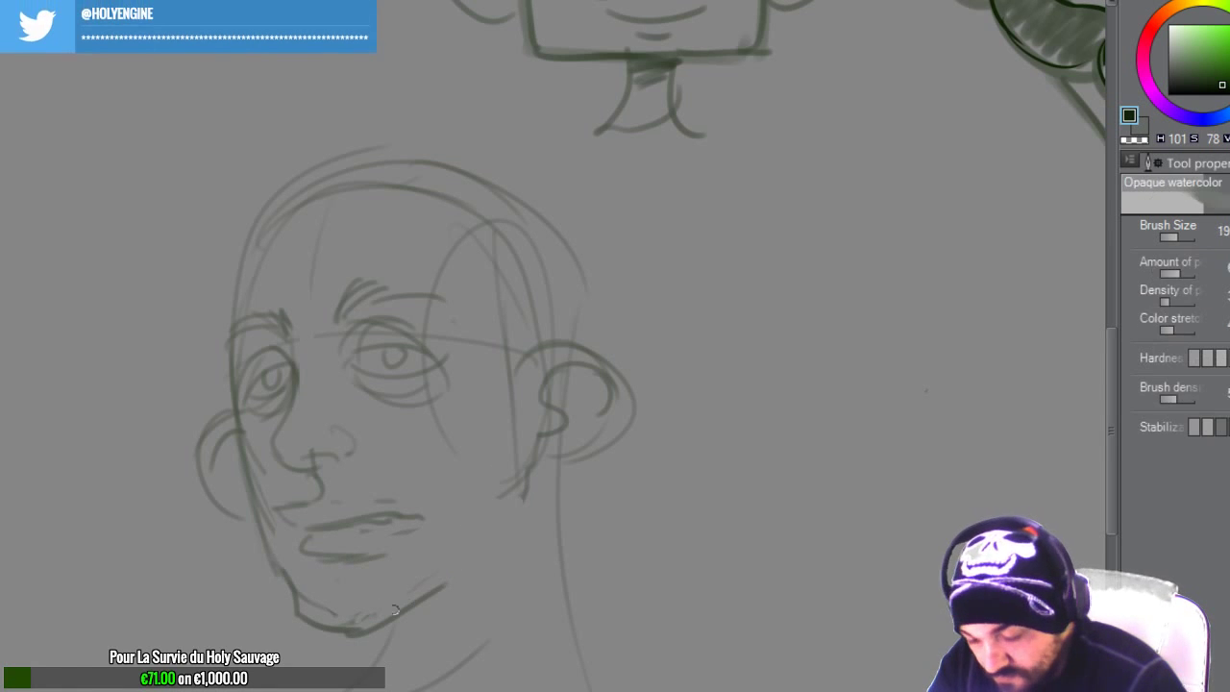
{"action": "mouse_move", "coordinate": [391, 613]}
{"action": "left_mouse_down"}
{"action": "mouse_move", "coordinate": [508, 533]}
{"action": "mouse_move", "coordinate": [533, 474]}
{"action": "mouse_move", "coordinate": [532, 493]}
{"action": "mouse_move", "coordinate": [630, 442]}
{"action": "left_mouse_up"}
{"action": "left_click_drag", "start_coordinate": [532, 482], "coordinate": [615, 436]}
Step: Erase and redraw the far ear lower on the head, and darken the front neck line beneath the chin
{"action": "key", "text": "e"}
{"action": "mouse_move", "coordinate": [226, 444]}
{"action": "left_mouse_down"}
{"action": "mouse_move", "coordinate": [215, 510]}
{"action": "mouse_move", "coordinate": [217, 418]}
{"action": "mouse_move", "coordinate": [234, 475]}
{"action": "left_mouse_up"}
{"action": "key", "text": "b"}
{"action": "mouse_move", "coordinate": [237, 419]}
{"action": "left_mouse_down"}
{"action": "mouse_move", "coordinate": [202, 485]}
{"action": "mouse_move", "coordinate": [211, 514]}
{"action": "left_mouse_up"}
{"action": "mouse_move", "coordinate": [213, 505]}
{"action": "left_mouse_down"}
{"action": "mouse_move", "coordinate": [259, 534]}
{"action": "mouse_move", "coordinate": [231, 465]}
{"action": "left_mouse_up"}
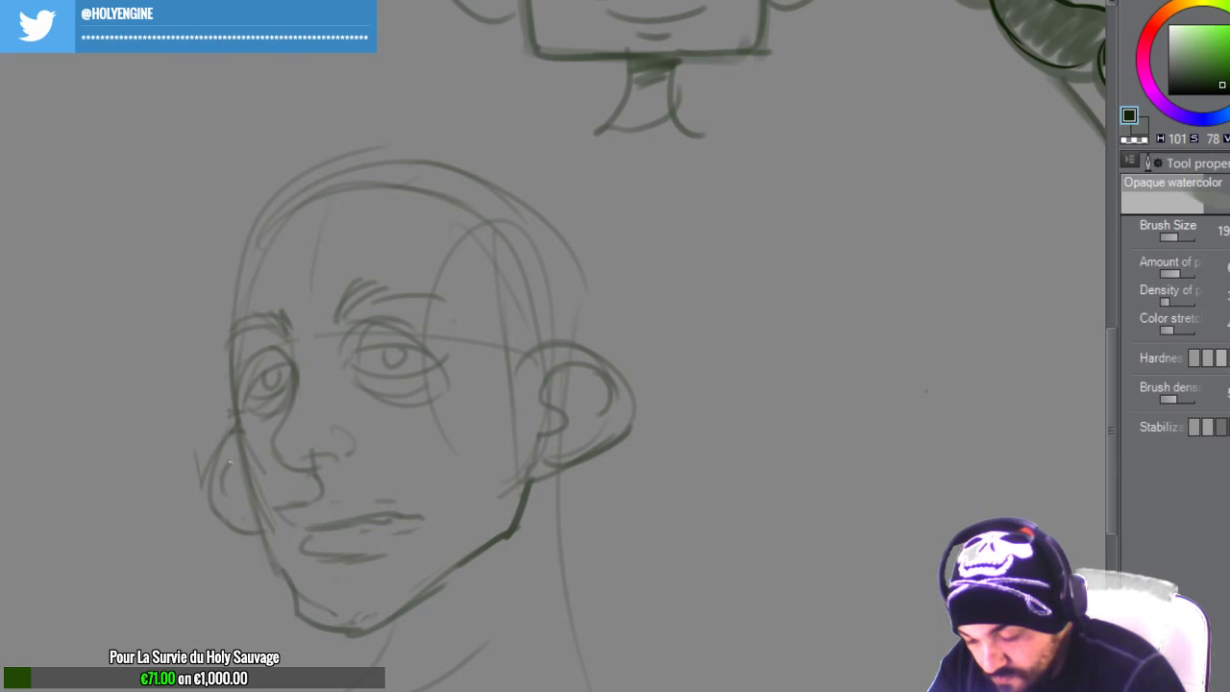
{"action": "left_click_drag", "start_coordinate": [398, 617], "coordinate": [378, 664]}
Step: Darken the line between the lips and fill out the upper lip with short strokes
{"action": "mouse_move", "coordinate": [359, 528]}
{"action": "left_mouse_down"}
{"action": "mouse_move", "coordinate": [408, 519]}
{"action": "mouse_move", "coordinate": [358, 528]}
{"action": "mouse_move", "coordinate": [416, 514]}
{"action": "mouse_move", "coordinate": [397, 521]}
{"action": "mouse_move", "coordinate": [439, 523]}
{"action": "left_mouse_up"}
{"action": "key", "text": "ctrl+z"}
{"action": "key", "text": "ctrl+z"}
{"action": "left_click_drag", "start_coordinate": [281, 513], "coordinate": [327, 525]}
{"action": "mouse_move", "coordinate": [314, 510]}
{"action": "left_mouse_down"}
{"action": "mouse_move", "coordinate": [356, 519]}
{"action": "mouse_move", "coordinate": [342, 504]}
{"action": "left_mouse_up"}
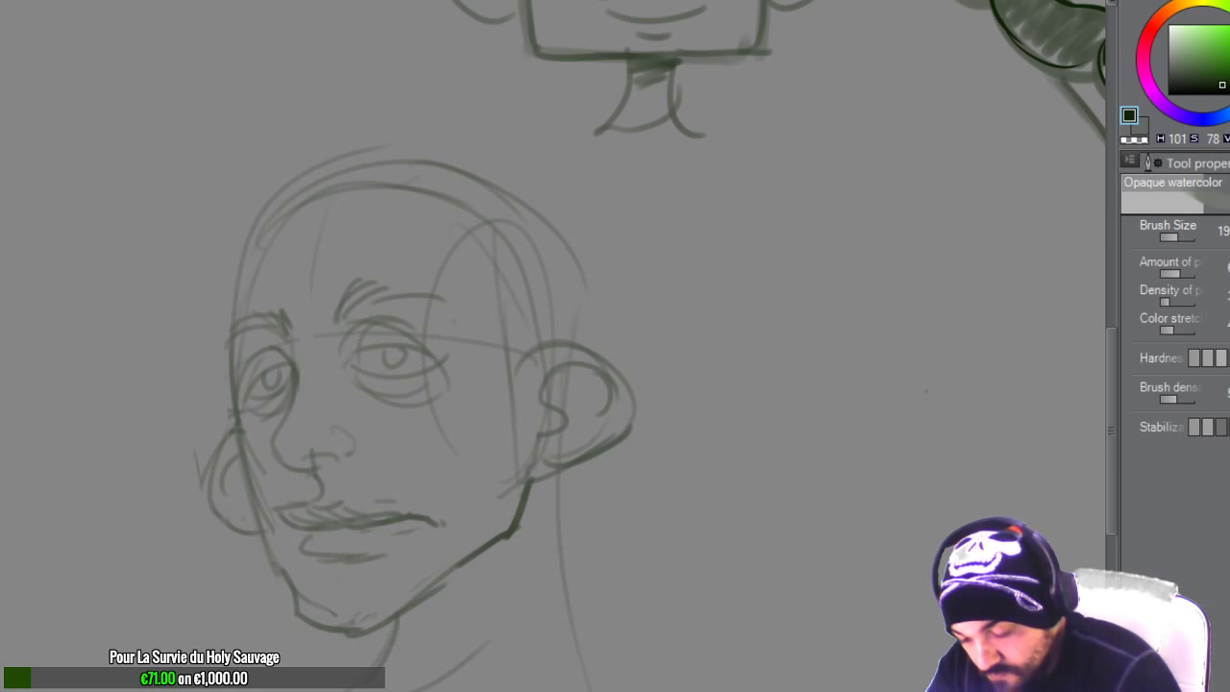
Step: Darken the pupils of both eyes and refine the eyelid lines
{"action": "left_click_drag", "start_coordinate": [274, 372], "coordinate": [278, 382]}
{"action": "key", "text": "e"}
{"action": "key", "text": "b"}
{"action": "left_click_drag", "start_coordinate": [381, 364], "coordinate": [401, 357]}
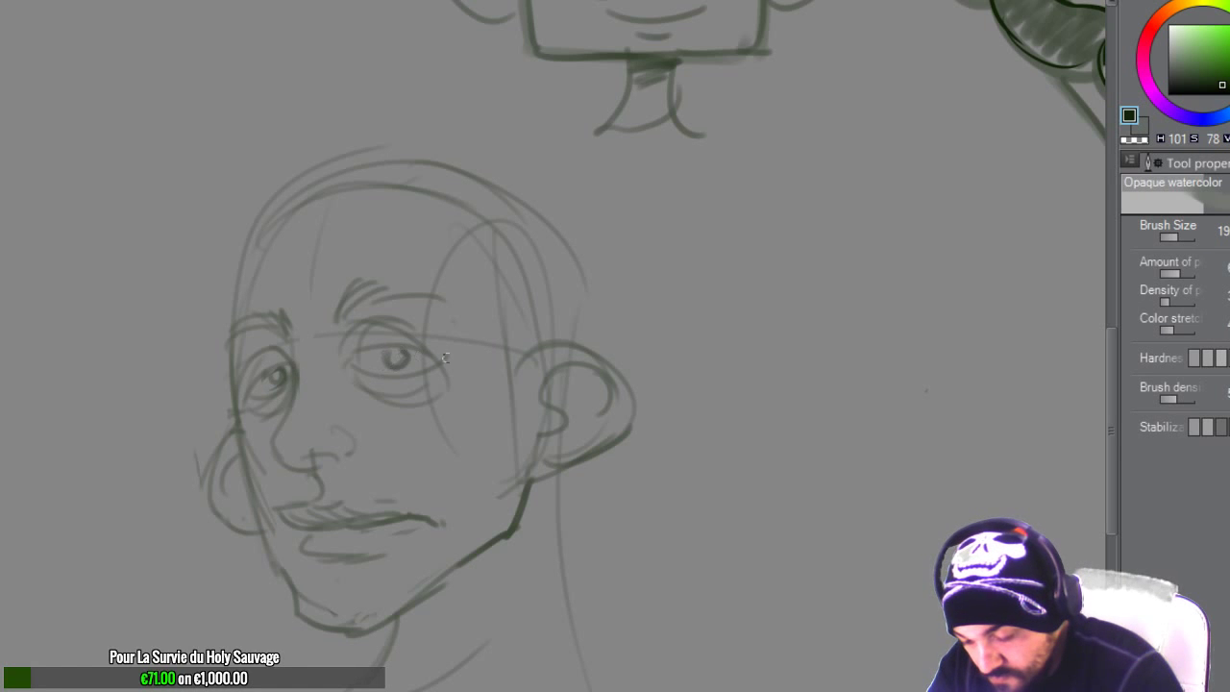
{"action": "mouse_move", "coordinate": [251, 388]}
{"action": "left_mouse_down"}
{"action": "mouse_move", "coordinate": [288, 363]}
{"action": "mouse_move", "coordinate": [441, 362]}
{"action": "left_mouse_up"}
Step: Strengthen the skull outline from the far brow over the crown and down to the near ear
{"action": "key", "text": "ctrl+space"}
{"action": "mouse_move", "coordinate": [429, 483]}
{"action": "left_mouse_down"}
{"action": "mouse_move", "coordinate": [371, 439]}
{"action": "mouse_move", "coordinate": [371, 474]}
{"action": "mouse_move", "coordinate": [464, 442]}
{"action": "left_mouse_up"}
{"action": "key", "text": "e"}
{"action": "key", "text": "b"}
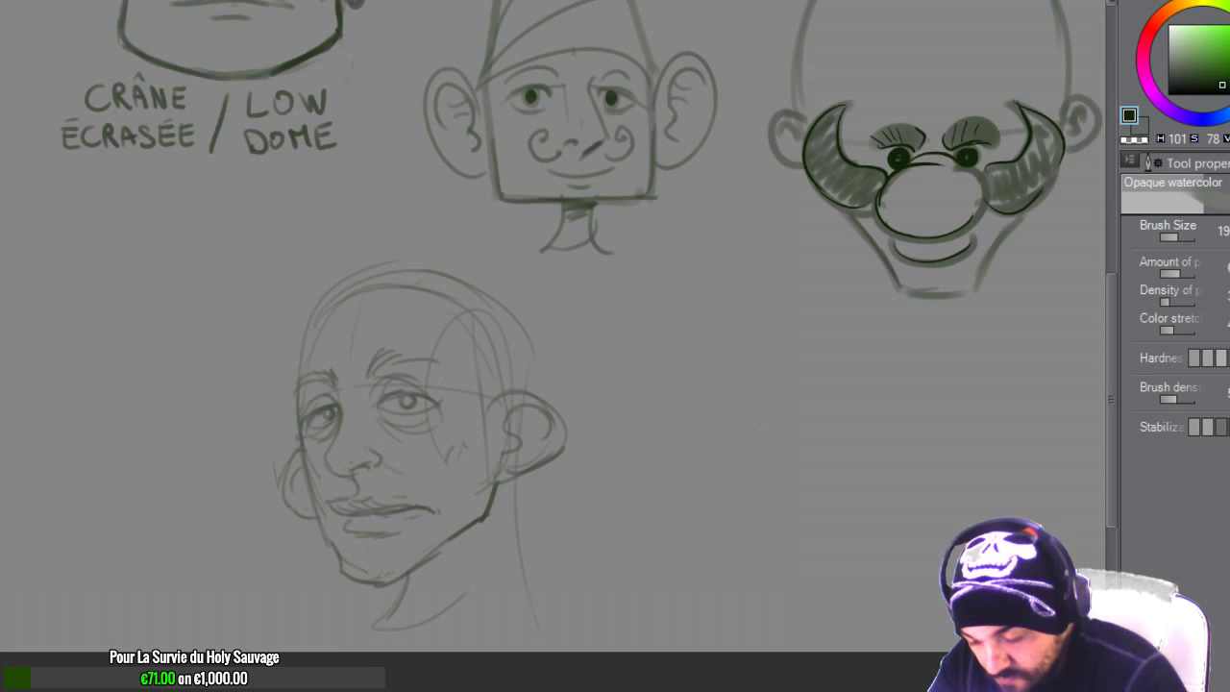
{"action": "mouse_move", "coordinate": [298, 408]}
{"action": "left_mouse_down"}
{"action": "mouse_move", "coordinate": [291, 359]}
{"action": "mouse_move", "coordinate": [319, 298]}
{"action": "mouse_move", "coordinate": [429, 262]}
{"action": "mouse_move", "coordinate": [530, 336]}
{"action": "mouse_move", "coordinate": [526, 379]}
{"action": "left_mouse_up"}
{"action": "left_click_drag", "start_coordinate": [465, 289], "coordinate": [526, 384]}
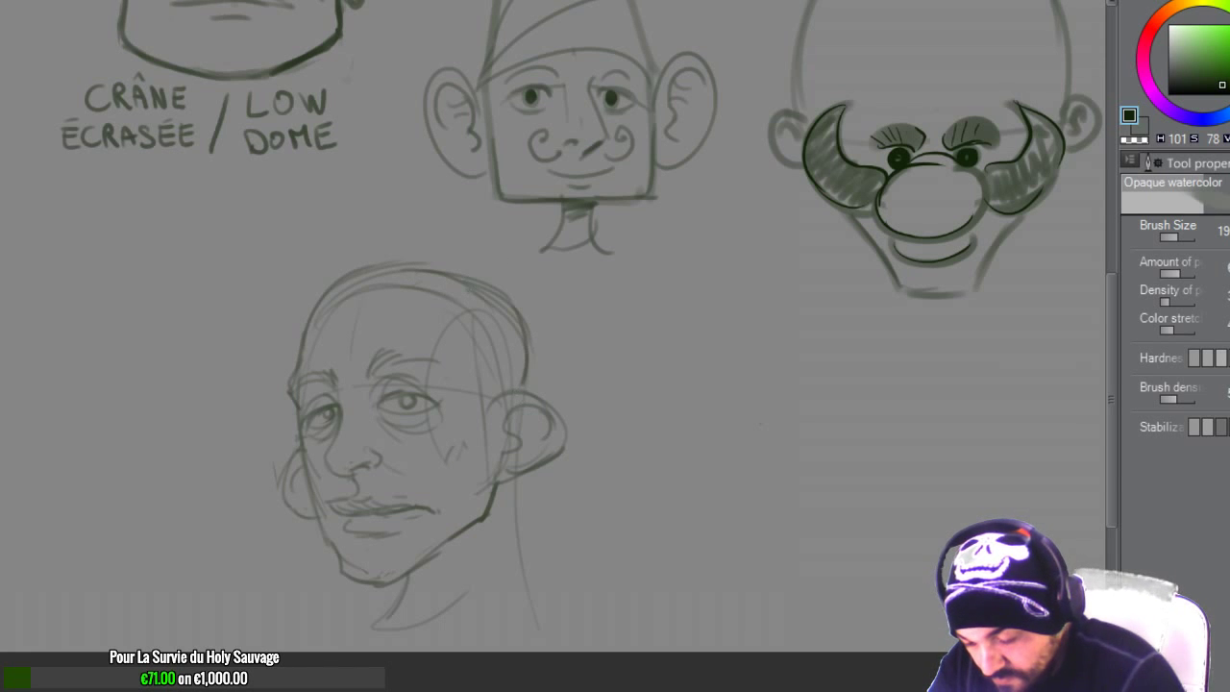
{"action": "left_click_drag", "start_coordinate": [442, 272], "coordinate": [516, 335]}
{"action": "key", "text": "ctrl+z"}
{"action": "mouse_move", "coordinate": [435, 270]}
{"action": "left_mouse_down"}
{"action": "mouse_move", "coordinate": [479, 286]}
{"action": "mouse_move", "coordinate": [522, 369]}
{"action": "left_mouse_up"}
{"action": "mouse_move", "coordinate": [494, 303]}
{"action": "left_mouse_down"}
{"action": "mouse_move", "coordinate": [525, 391]}
{"action": "mouse_move", "coordinate": [388, 279]}
{"action": "mouse_move", "coordinate": [444, 297]}
{"action": "left_mouse_up"}
Step: Erase leftover construction lines inside the upper skull and add short strokes at the temple and near eyebrow
{"action": "key", "text": "e"}
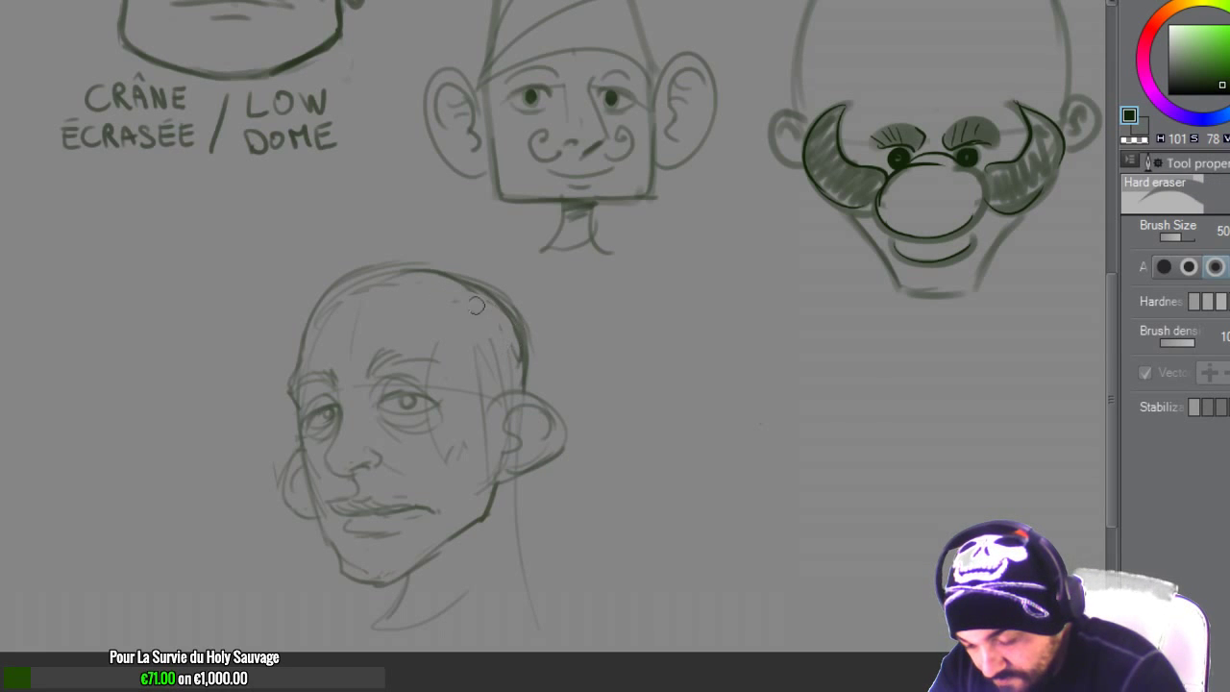
{"action": "key", "text": "b"}
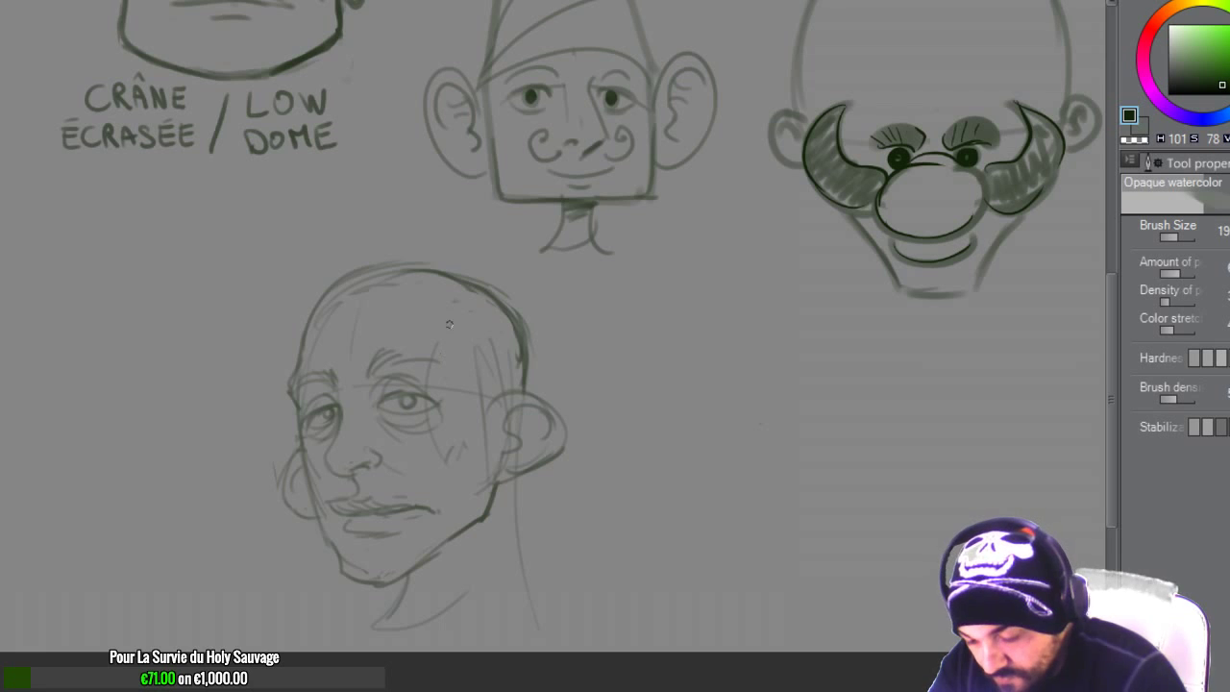
{"action": "left_click_drag", "start_coordinate": [449, 325], "coordinate": [456, 353]}
{"action": "left_click_drag", "start_coordinate": [380, 361], "coordinate": [405, 352]}
Step: Strengthen the back of the neck and the near earlobe, and add diagonal neck lines beneath the jaw
{"action": "left_click_drag", "start_coordinate": [509, 490], "coordinate": [533, 619]}
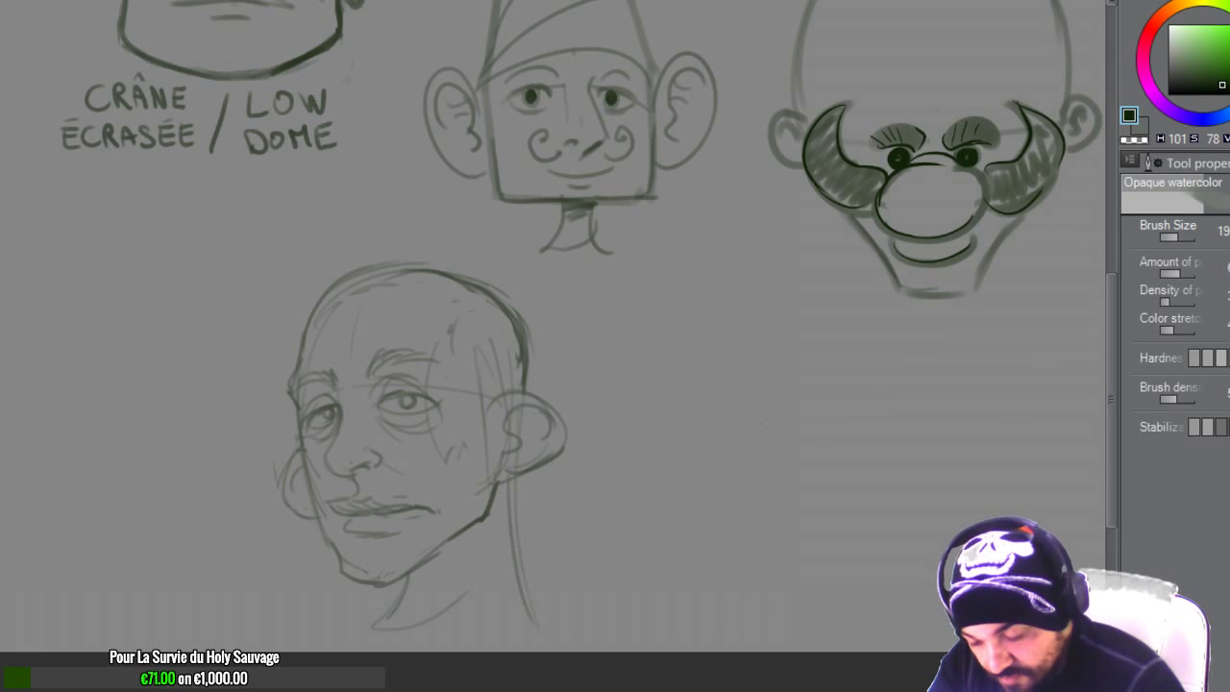
{"action": "mouse_move", "coordinate": [498, 515]}
{"action": "left_mouse_down"}
{"action": "mouse_move", "coordinate": [403, 576]}
{"action": "mouse_move", "coordinate": [407, 605]}
{"action": "left_mouse_up"}
{"action": "key", "text": "ctrl+z"}
{"action": "key", "text": "ctrl+z"}
{"action": "key", "text": "ctrl+z"}
{"action": "left_click_drag", "start_coordinate": [493, 519], "coordinate": [410, 586]}
{"action": "mouse_move", "coordinate": [495, 530]}
{"action": "left_mouse_down"}
{"action": "mouse_move", "coordinate": [401, 593]}
{"action": "mouse_move", "coordinate": [419, 605]}
{"action": "left_mouse_up"}
{"action": "left_click_drag", "start_coordinate": [561, 450], "coordinate": [498, 482]}
{"action": "mouse_move", "coordinate": [561, 421]}
{"action": "left_mouse_down"}
{"action": "mouse_move", "coordinate": [526, 480]}
{"action": "mouse_move", "coordinate": [539, 614]}
{"action": "left_mouse_up"}
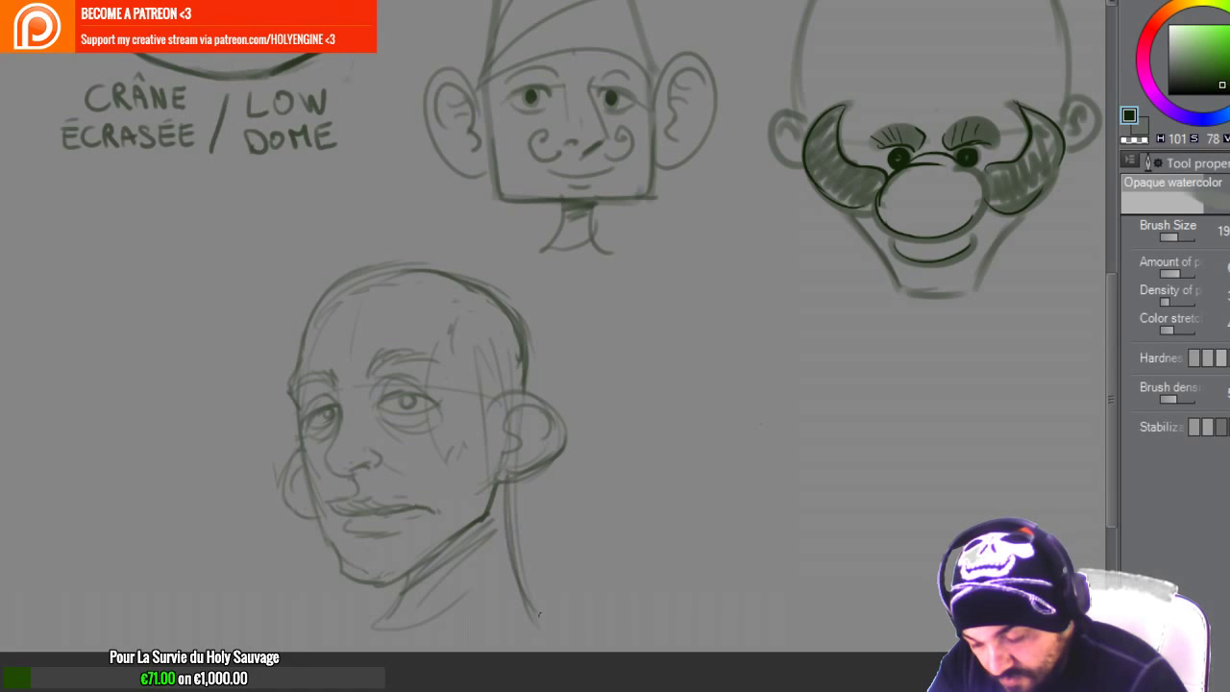
Step: Darken the lower lip and eyelids, and add soft shading under the near eye with a size 67 brush
{"action": "left_click_drag", "start_coordinate": [344, 527], "coordinate": [388, 530]}
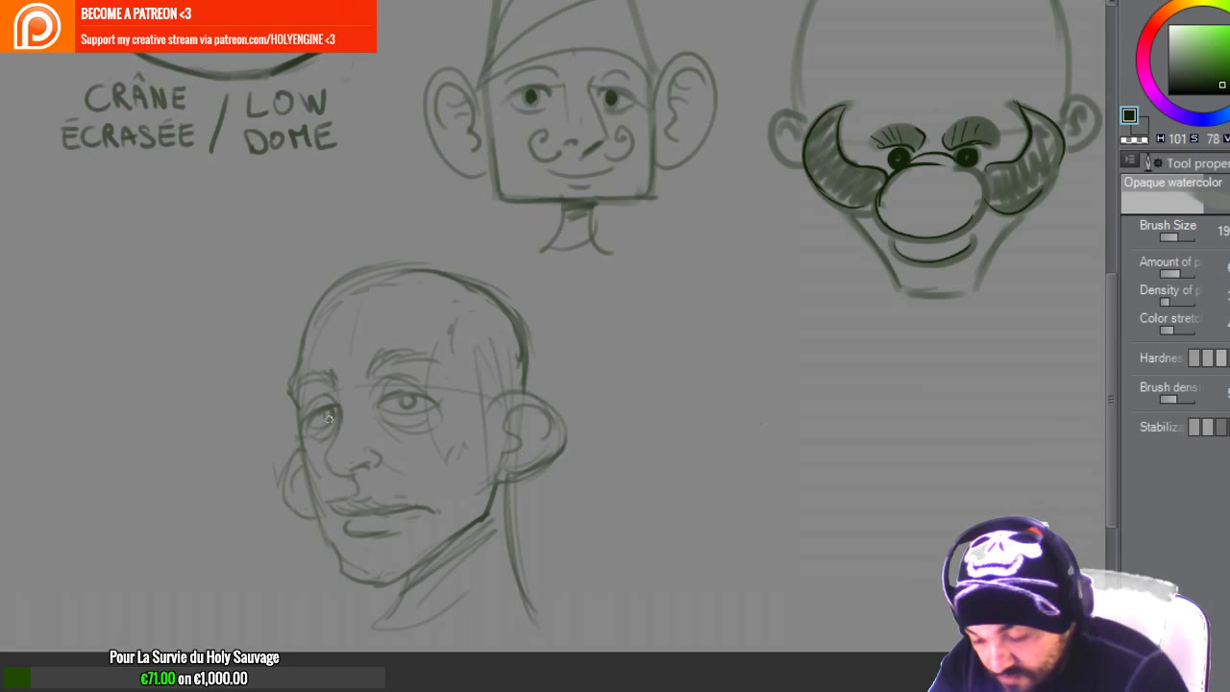
{"action": "left_click_drag", "start_coordinate": [312, 428], "coordinate": [432, 419]}
{"action": "key", "text": "bracketright"}
{"action": "key", "text": "bracketright"}
{"action": "key", "text": "bracketright"}
{"action": "mouse_move", "coordinate": [637, 511]}
{"action": "left_mouse_down"}
{"action": "mouse_move", "coordinate": [563, 439]}
{"action": "mouse_move", "coordinate": [612, 438]}
{"action": "left_mouse_up"}
{"action": "left_click_drag", "start_coordinate": [427, 462], "coordinate": [353, 470]}
{"action": "key", "text": "ctrl+z"}
{"action": "mouse_move", "coordinate": [450, 471]}
{"action": "left_mouse_down"}
{"action": "mouse_move", "coordinate": [356, 480]}
{"action": "mouse_move", "coordinate": [394, 463]}
{"action": "mouse_move", "coordinate": [488, 490]}
{"action": "left_mouse_up"}
Step: Clear all the head sketches and the lettering from the canvas
{"action": "left_click", "coordinate": [488, 474], "text": "ctrl+alt"}
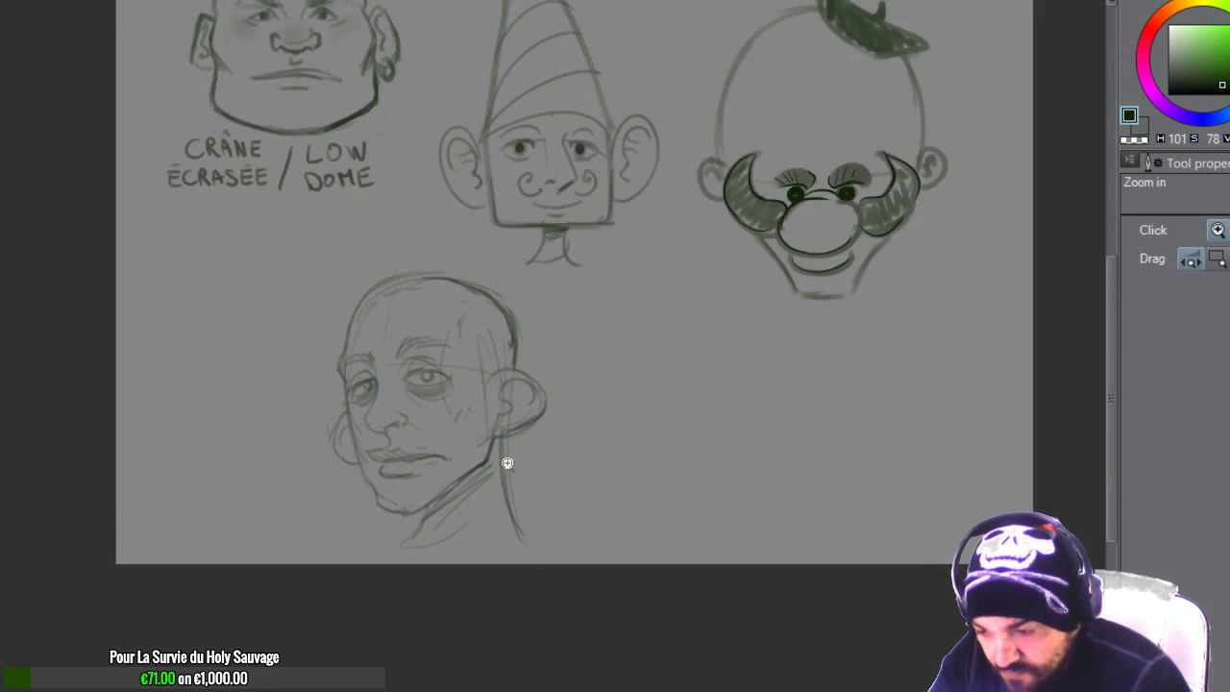
{"action": "left_click_drag", "start_coordinate": [468, 426], "coordinate": [465, 543]}
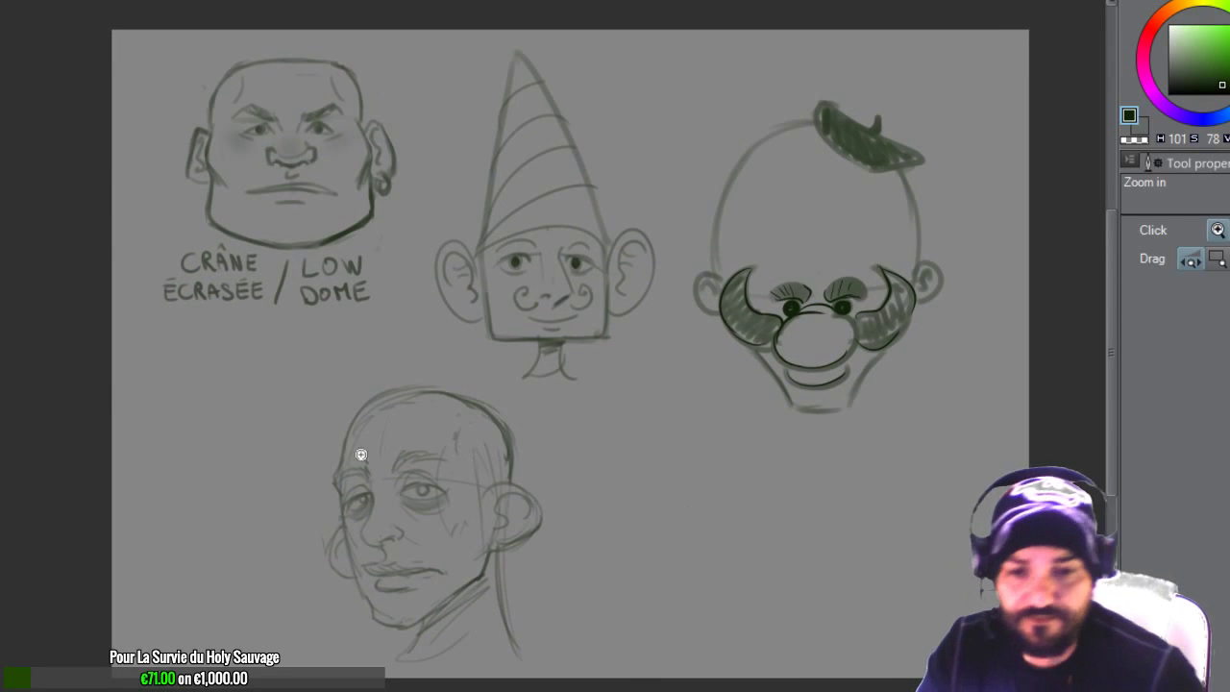
{"action": "key", "text": "Delete"}
{"action": "key", "text": "Delete"}
{"action": "key", "text": "Delete"}
{"action": "key", "text": "Delete"}
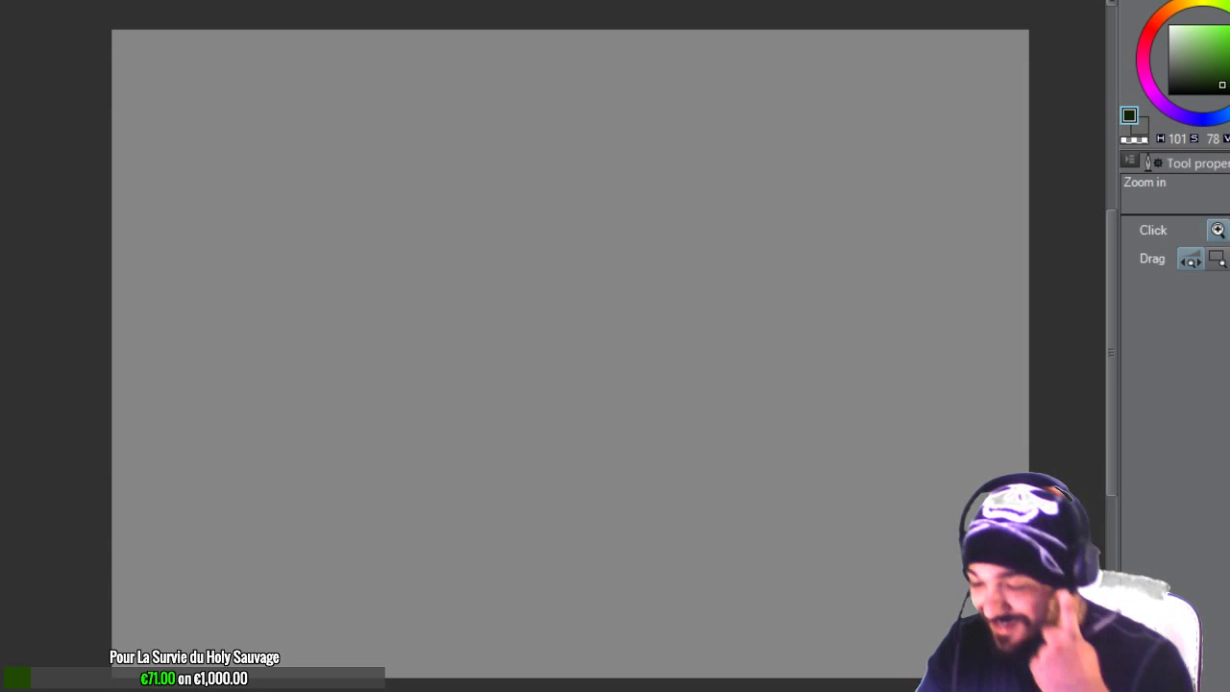
Step: Sketch a large circle with a smaller flattened ellipse overlapping its top, using the Opaque watercolor brush at size 29
{"action": "key", "text": "b"}
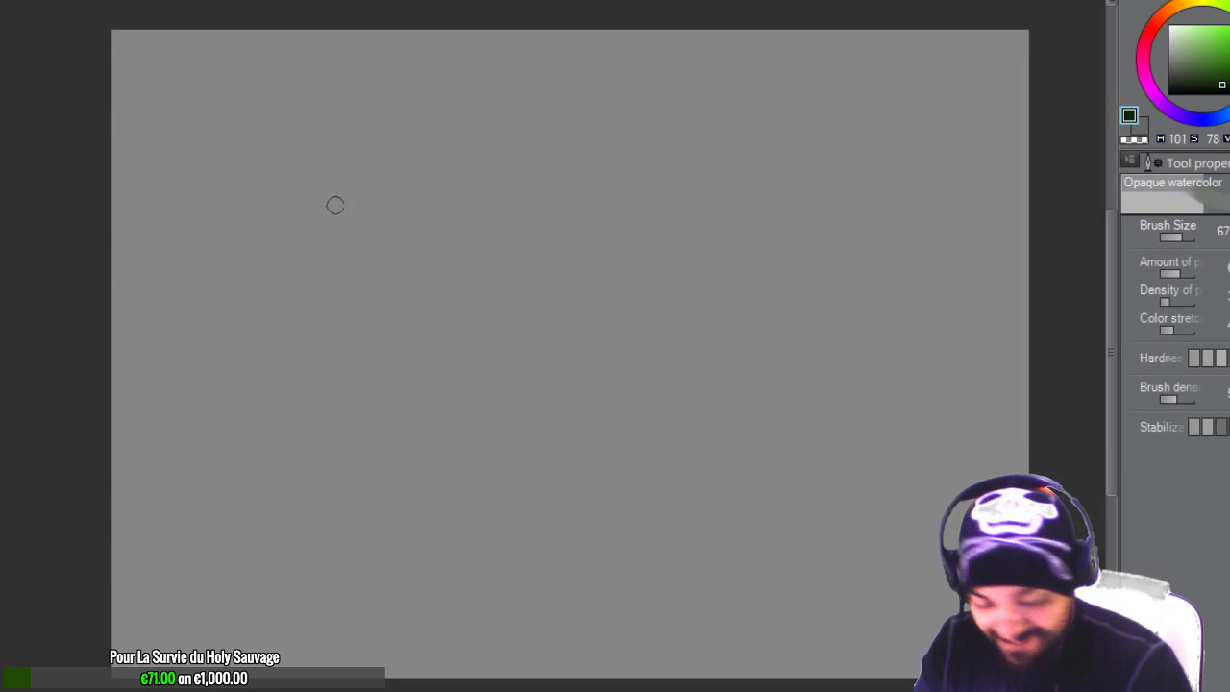
{"action": "key", "text": "bracketleft"}
{"action": "key", "text": "bracketleft"}
{"action": "key", "text": "bracketleft"}
{"action": "key", "text": "bracketleft"}
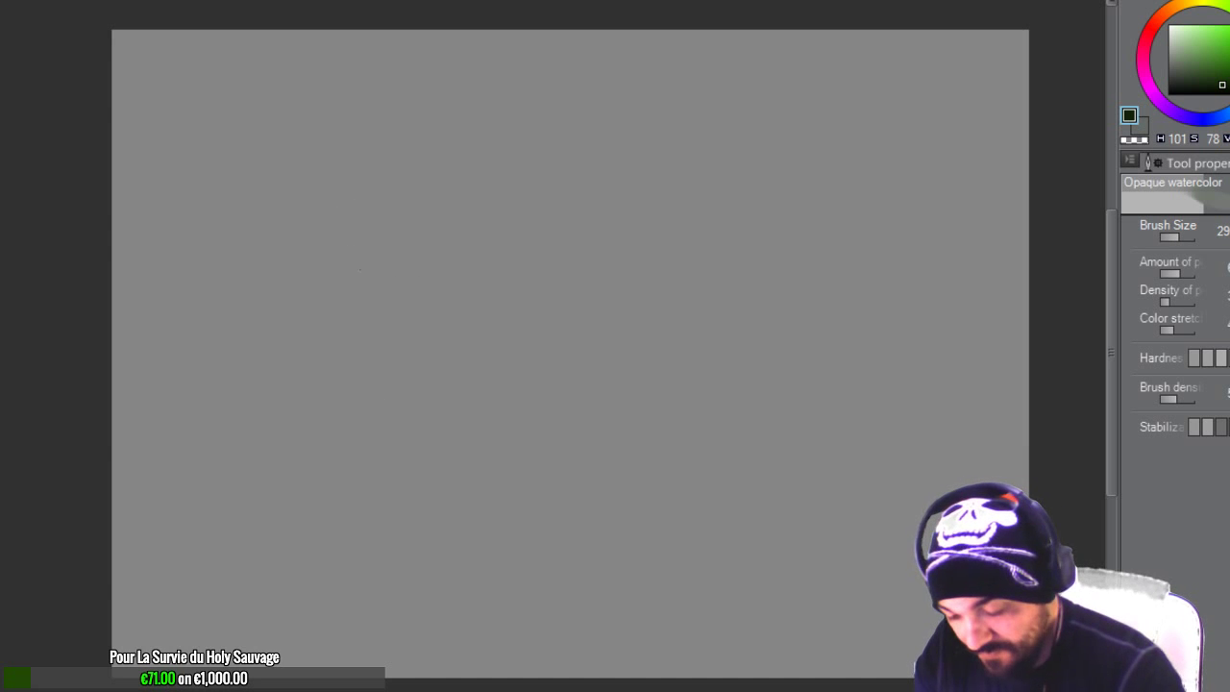
{"action": "mouse_move", "coordinate": [448, 309]}
{"action": "left_mouse_down"}
{"action": "mouse_move", "coordinate": [459, 402]}
{"action": "mouse_move", "coordinate": [399, 267]}
{"action": "mouse_move", "coordinate": [355, 281]}
{"action": "left_mouse_up"}
{"action": "left_click_drag", "start_coordinate": [357, 228], "coordinate": [430, 236]}
{"action": "left_click_drag", "start_coordinate": [338, 261], "coordinate": [437, 252]}
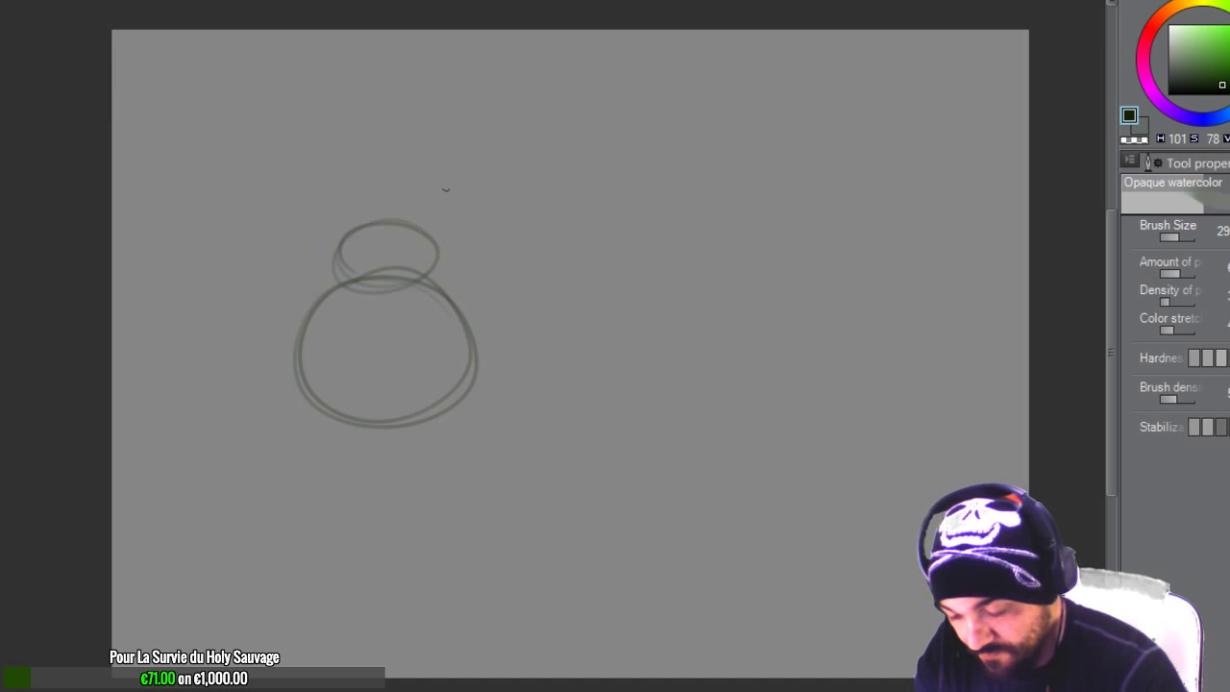
Step: Add a domed head, two small shoulder ovals, and curved guide lines for both arms to the round-bodied figure
{"action": "mouse_move", "coordinate": [364, 219]}
{"action": "left_mouse_down"}
{"action": "mouse_move", "coordinate": [386, 170]}
{"action": "mouse_move", "coordinate": [415, 213]}
{"action": "left_mouse_up"}
{"action": "mouse_move", "coordinate": [359, 252]}
{"action": "left_mouse_down"}
{"action": "mouse_move", "coordinate": [331, 230]}
{"action": "mouse_move", "coordinate": [353, 261]}
{"action": "left_mouse_up"}
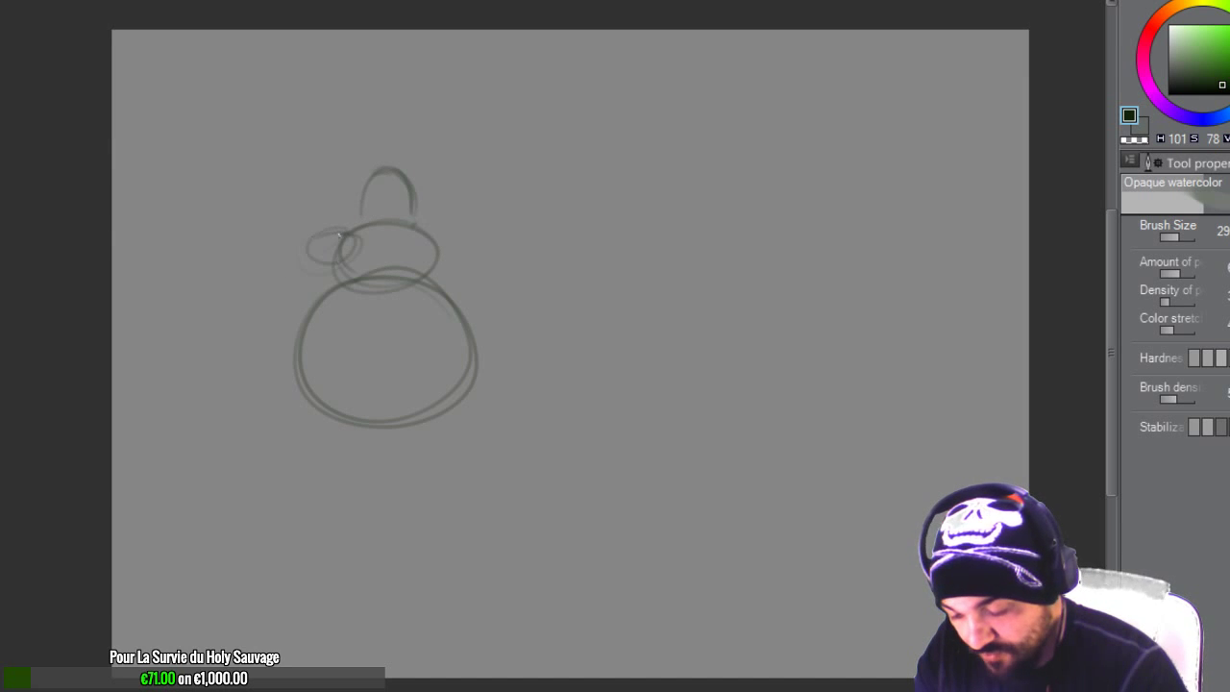
{"action": "mouse_move", "coordinate": [467, 236]}
{"action": "left_mouse_down"}
{"action": "mouse_move", "coordinate": [431, 227]}
{"action": "mouse_move", "coordinate": [459, 251]}
{"action": "left_mouse_up"}
{"action": "left_click_drag", "start_coordinate": [300, 258], "coordinate": [273, 413]}
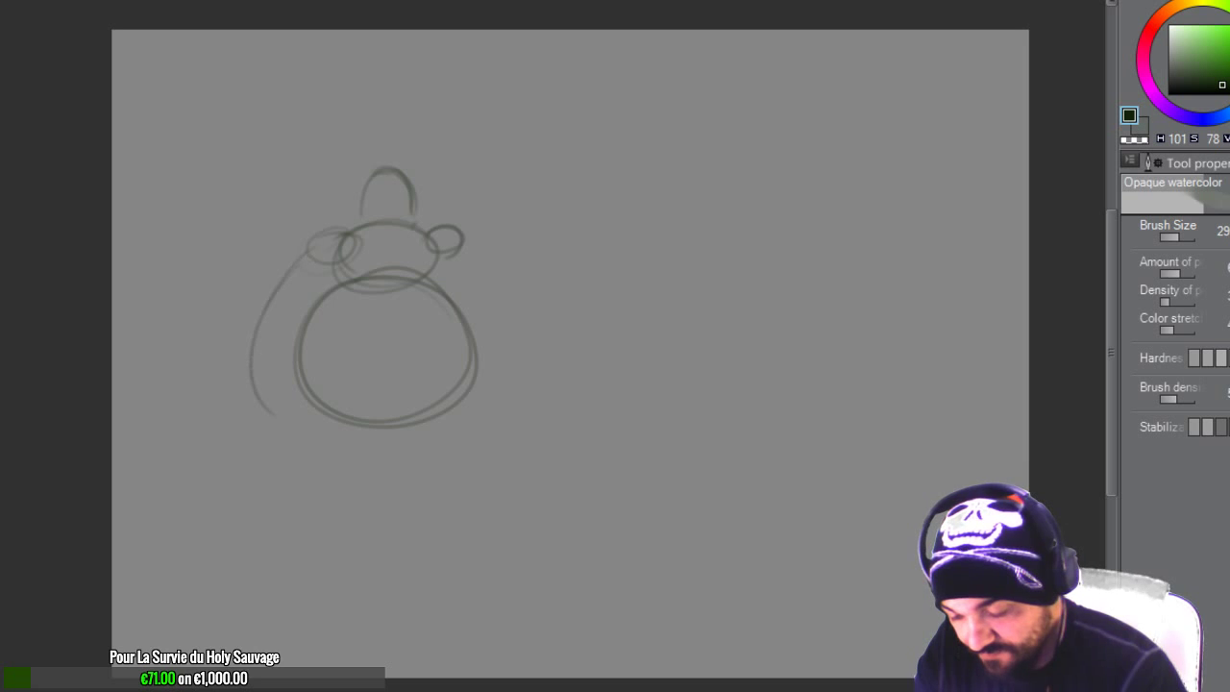
{"action": "mouse_move", "coordinate": [460, 252]}
{"action": "left_mouse_down"}
{"action": "mouse_move", "coordinate": [519, 312]}
{"action": "mouse_move", "coordinate": [507, 382]}
{"action": "left_mouse_up"}
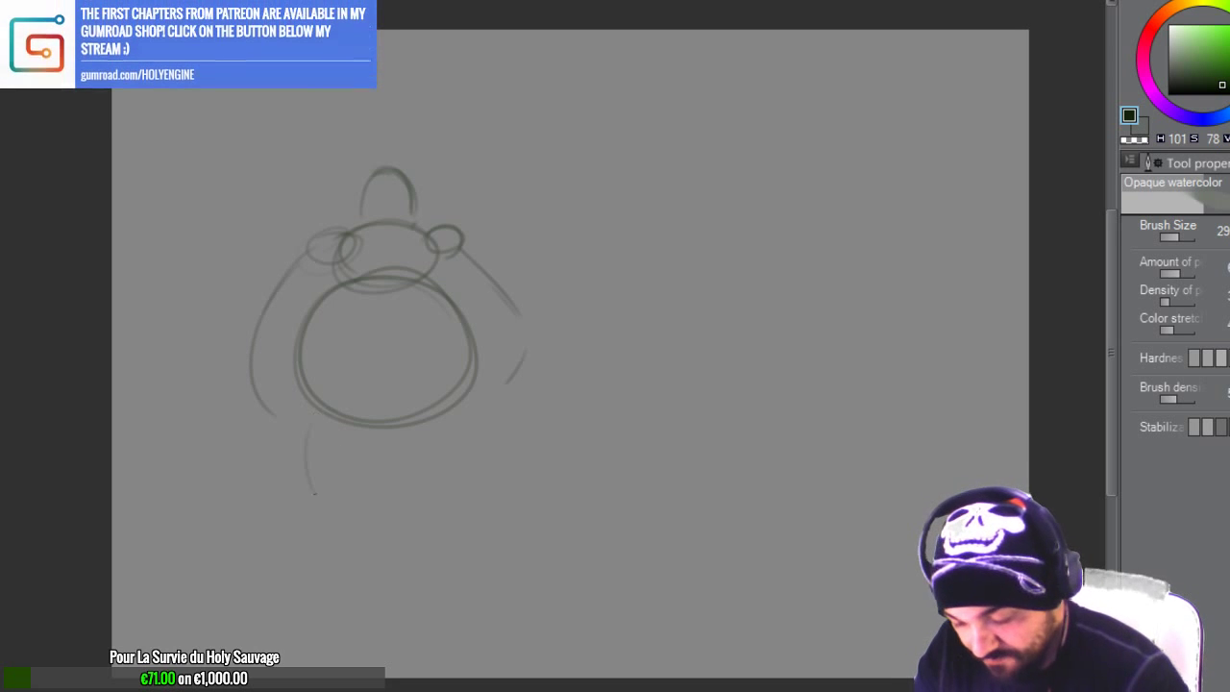
Step: Sketch two short rounded thighs under the belly with small knee circles at their lower ends
{"action": "left_click_drag", "start_coordinate": [372, 435], "coordinate": [304, 427]}
{"action": "left_click_drag", "start_coordinate": [404, 422], "coordinate": [412, 477]}
{"action": "left_click_drag", "start_coordinate": [437, 407], "coordinate": [444, 489]}
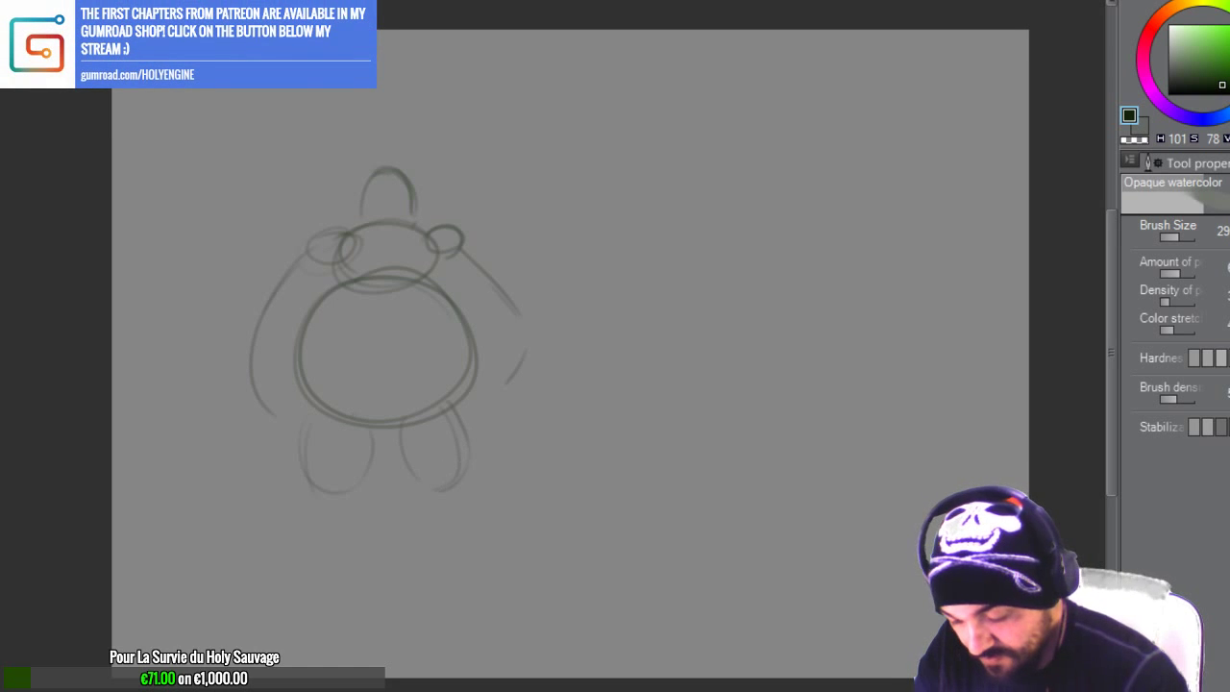
{"action": "left_click_drag", "start_coordinate": [336, 479], "coordinate": [327, 505]}
{"action": "left_click_drag", "start_coordinate": [442, 478], "coordinate": [451, 503]}
Step: Draw the round figure's bulging calves below the knees and add a flat, wide foot under each leg
{"action": "mouse_move", "coordinate": [317, 490]}
{"action": "left_mouse_down"}
{"action": "mouse_move", "coordinate": [304, 546]}
{"action": "mouse_move", "coordinate": [338, 553]}
{"action": "left_mouse_up"}
{"action": "left_click_drag", "start_coordinate": [356, 488], "coordinate": [337, 555]}
{"action": "left_click_drag", "start_coordinate": [425, 494], "coordinate": [442, 557]}
{"action": "mouse_move", "coordinate": [465, 483]}
{"action": "left_mouse_down"}
{"action": "mouse_move", "coordinate": [480, 534]}
{"action": "mouse_move", "coordinate": [457, 555]}
{"action": "left_mouse_up"}
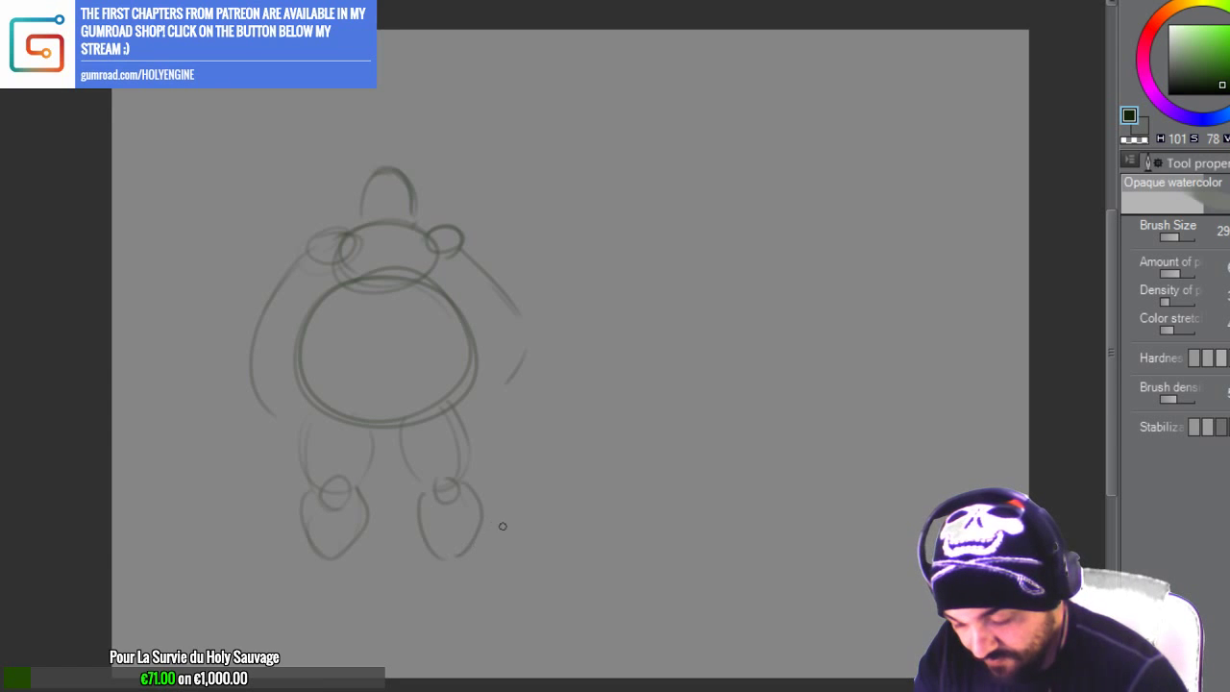
{"action": "left_click_drag", "start_coordinate": [309, 566], "coordinate": [369, 578]}
{"action": "left_click_drag", "start_coordinate": [292, 576], "coordinate": [365, 580]}
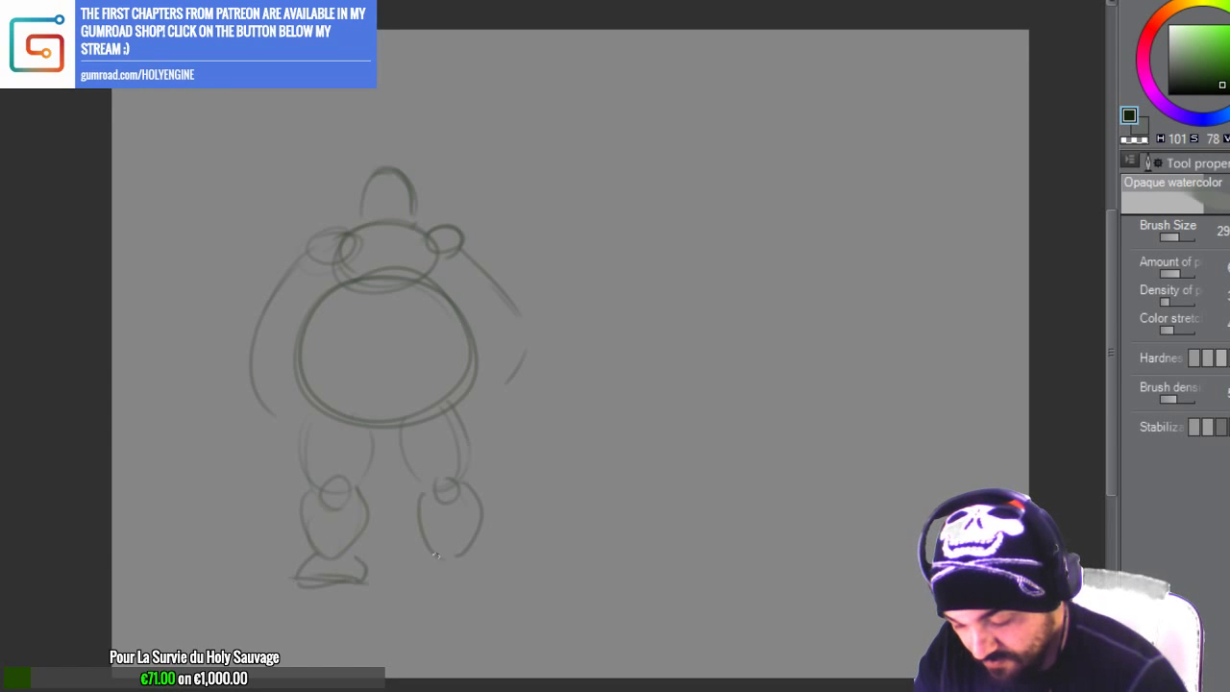
{"action": "mouse_move", "coordinate": [446, 550]}
{"action": "left_mouse_down"}
{"action": "mouse_move", "coordinate": [444, 574]}
{"action": "mouse_move", "coordinate": [415, 580]}
{"action": "mouse_move", "coordinate": [498, 569]}
{"action": "left_mouse_up"}
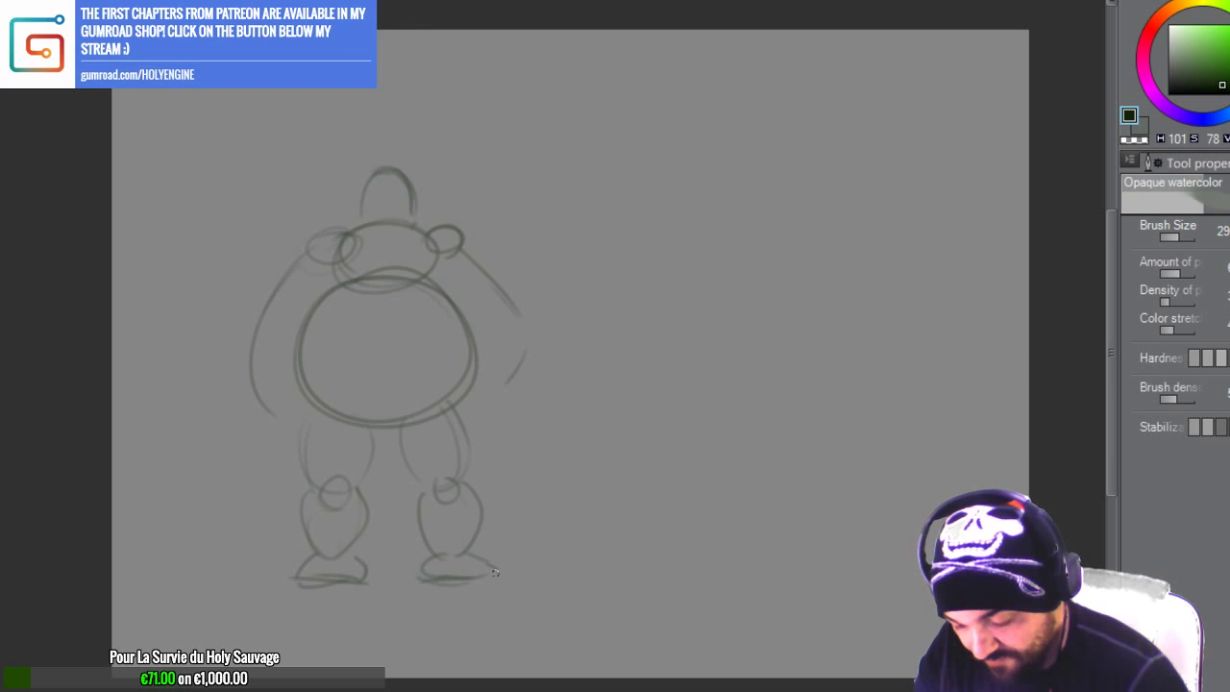
Step: Outline the upper arm, forearm and rounded hand of the round figure's arm on the canvas's outer side
{"action": "left_click_drag", "start_coordinate": [252, 309], "coordinate": [313, 242]}
{"action": "key", "text": "ctrl+z"}
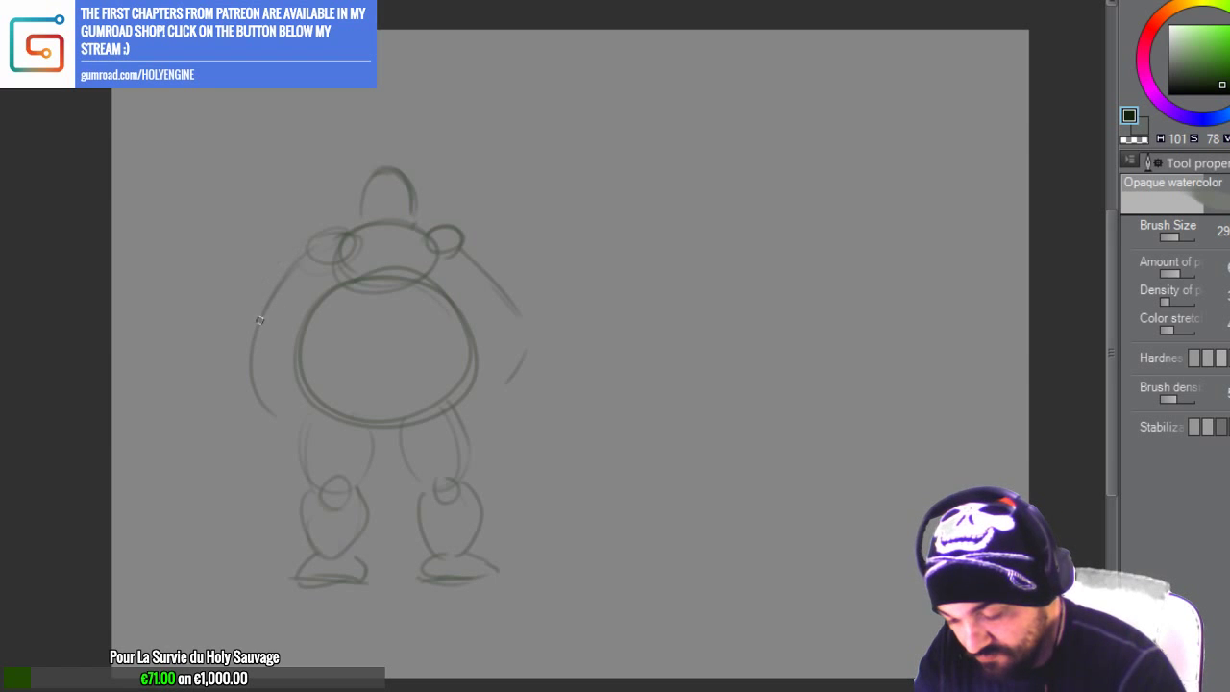
{"action": "mouse_move", "coordinate": [256, 316]}
{"action": "left_mouse_down"}
{"action": "mouse_move", "coordinate": [313, 248]}
{"action": "mouse_move", "coordinate": [338, 274]}
{"action": "left_mouse_up"}
{"action": "left_click_drag", "start_coordinate": [242, 311], "coordinate": [272, 413]}
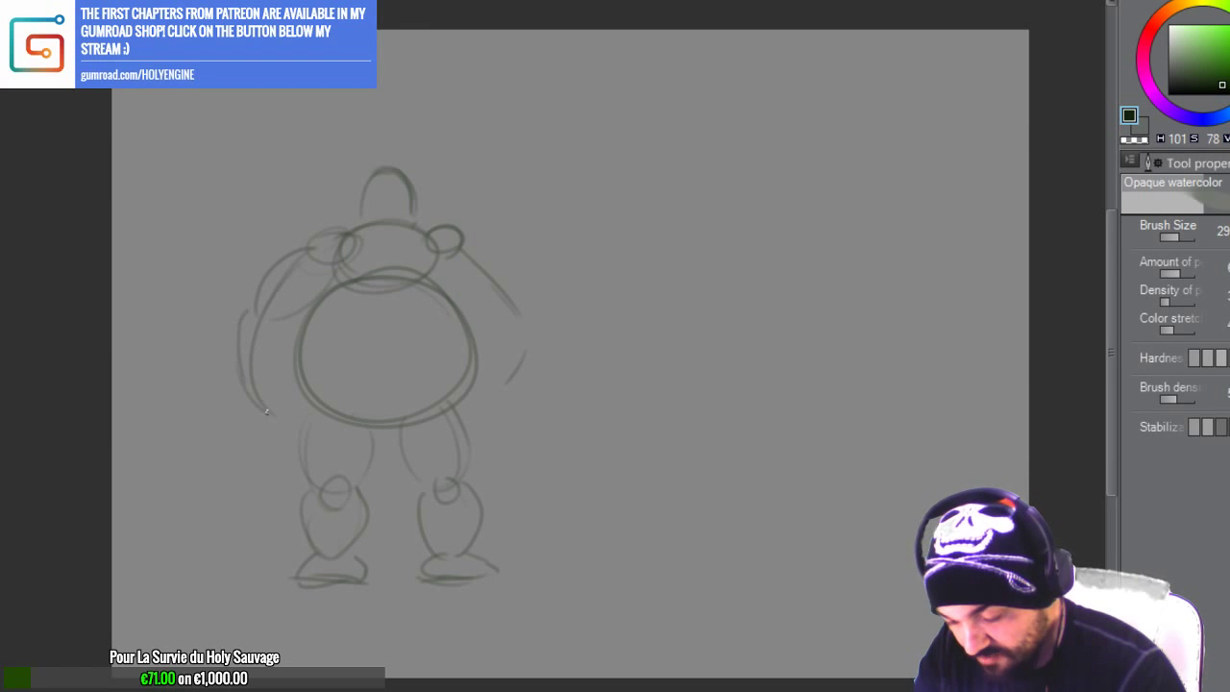
{"action": "left_click_drag", "start_coordinate": [288, 335], "coordinate": [288, 423]}
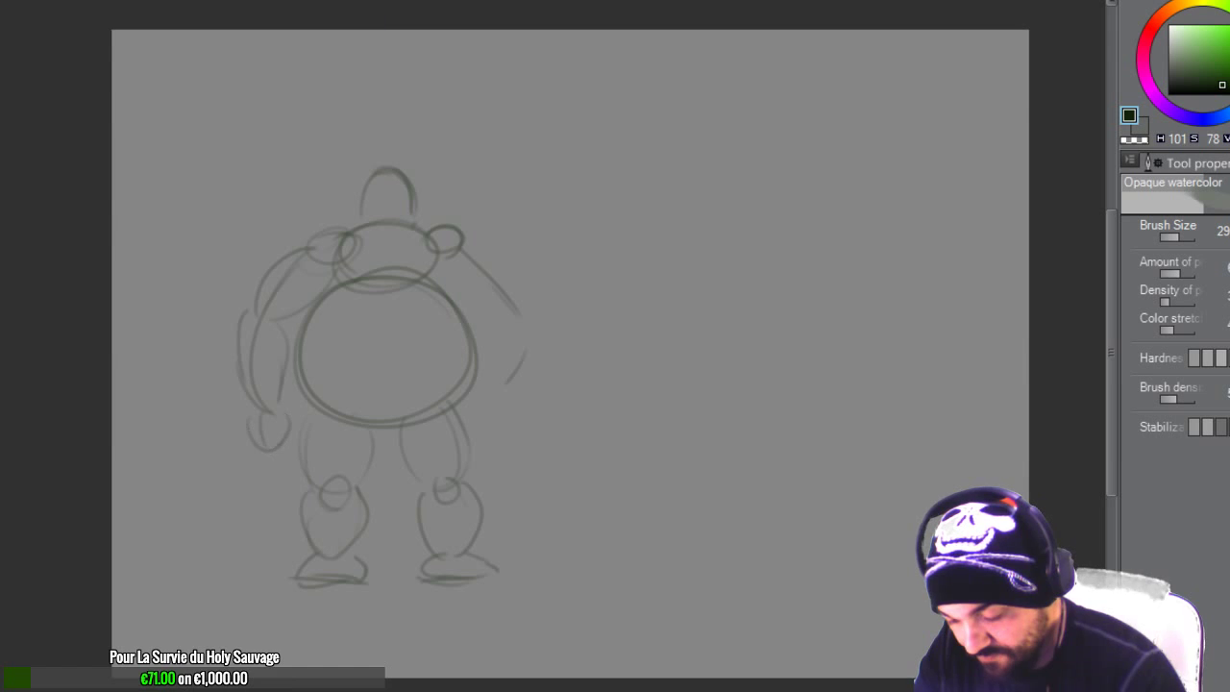
Step: Outline the round figure's other arm with a small hand, and add two dot eyes to the head
{"action": "mouse_move", "coordinate": [464, 238]}
{"action": "left_mouse_down"}
{"action": "mouse_move", "coordinate": [524, 290]}
{"action": "mouse_move", "coordinate": [512, 386]}
{"action": "left_mouse_up"}
{"action": "left_click_drag", "start_coordinate": [492, 344], "coordinate": [518, 394]}
{"action": "mouse_move", "coordinate": [526, 300]}
{"action": "left_mouse_down"}
{"action": "mouse_move", "coordinate": [535, 354]}
{"action": "mouse_move", "coordinate": [518, 387]}
{"action": "left_mouse_up"}
{"action": "mouse_move", "coordinate": [517, 392]}
{"action": "left_mouse_down"}
{"action": "mouse_move", "coordinate": [502, 413]}
{"action": "mouse_move", "coordinate": [509, 428]}
{"action": "left_mouse_up"}
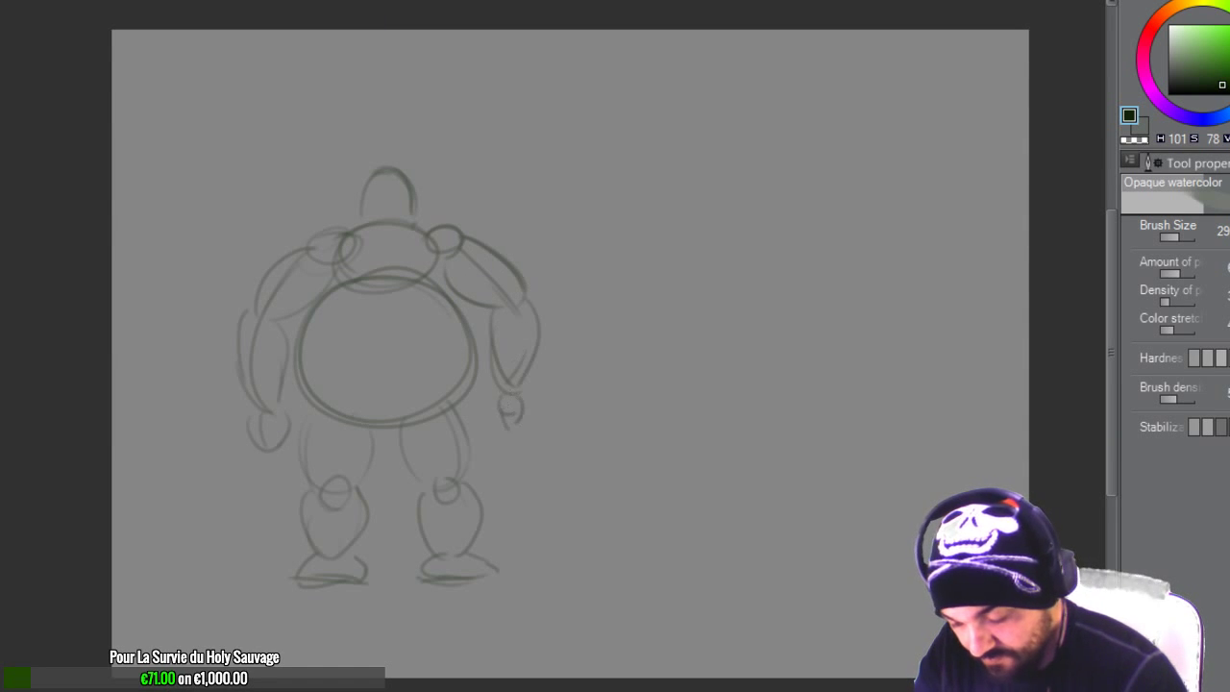
{"action": "left_click", "coordinate": [379, 191]}
{"action": "left_click_drag", "start_coordinate": [394, 191], "coordinate": [394, 194]}
{"action": "left_click_drag", "start_coordinate": [403, 425], "coordinate": [346, 420]}
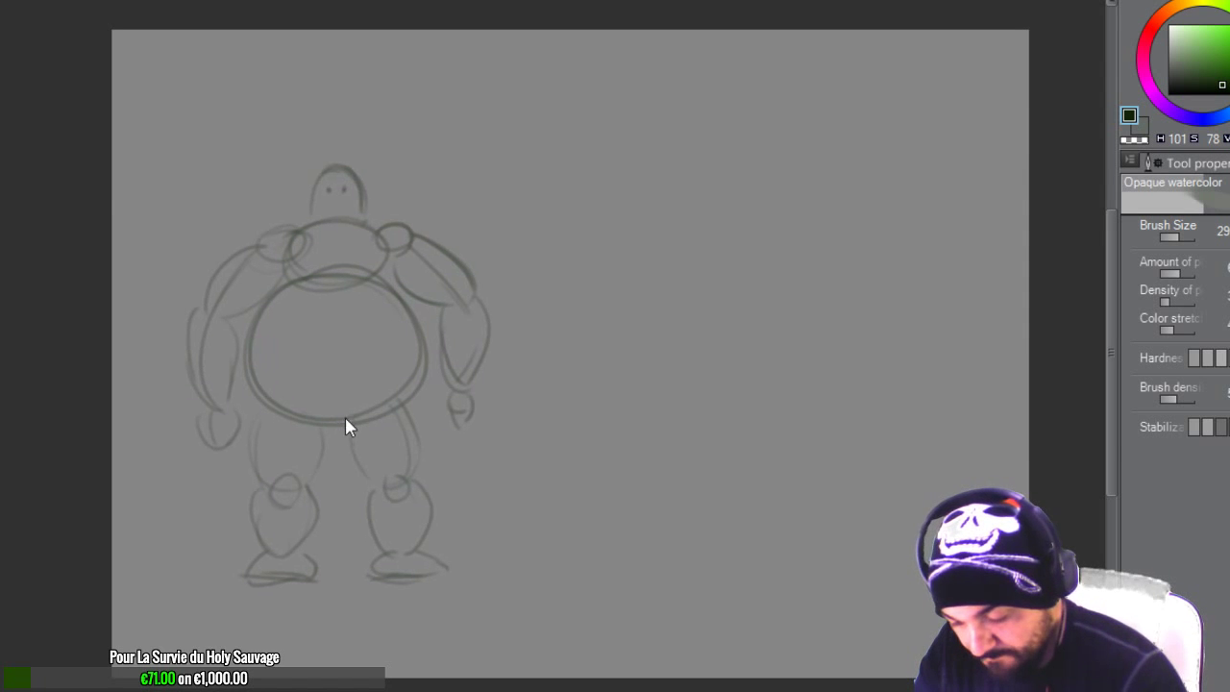
{"action": "left_click_drag", "start_coordinate": [639, 376], "coordinate": [607, 391]}
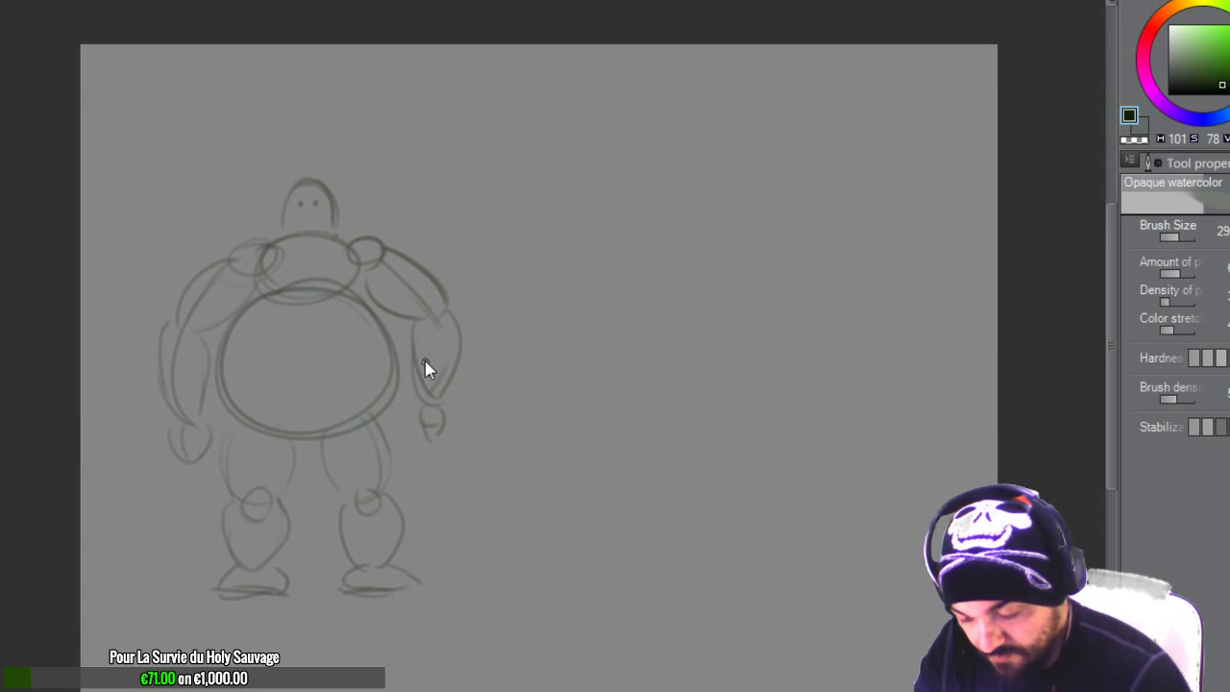
{"action": "left_click_drag", "start_coordinate": [370, 429], "coordinate": [357, 486]}
{"action": "left_click_drag", "start_coordinate": [606, 422], "coordinate": [560, 384]}
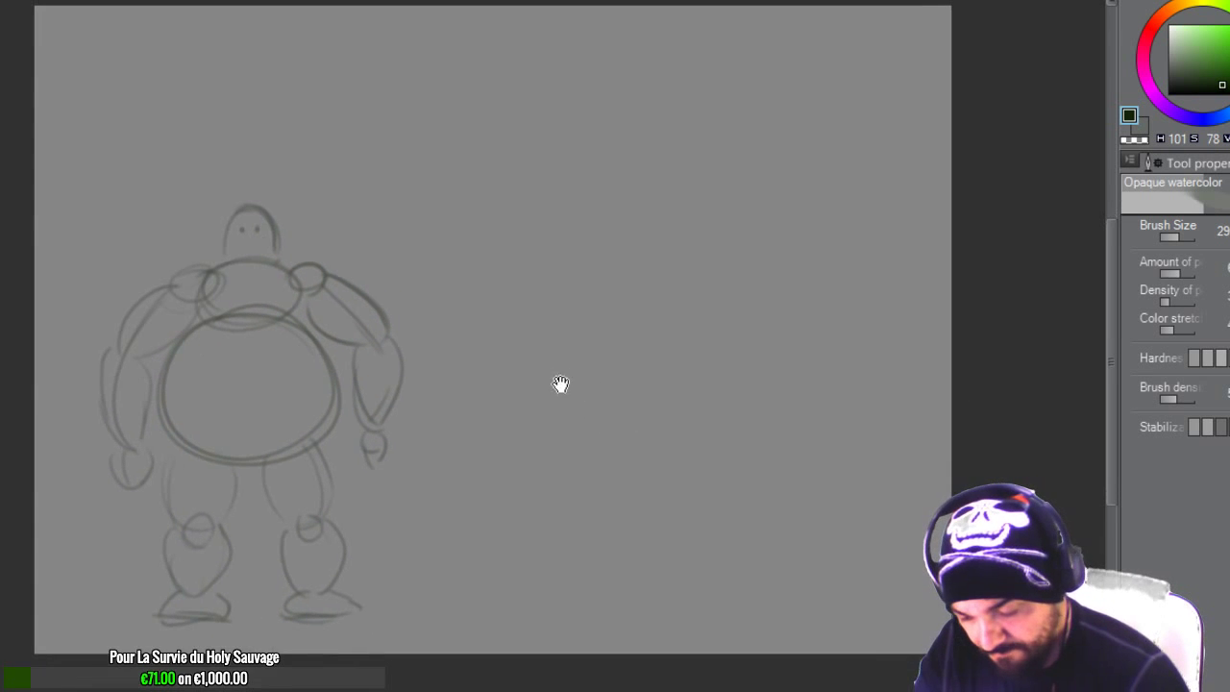
{"action": "left_click_drag", "start_coordinate": [588, 132], "coordinate": [594, 627]}
{"action": "key", "text": "ctrl+z"}
{"action": "left_click_drag", "start_coordinate": [565, 96], "coordinate": [591, 629]}
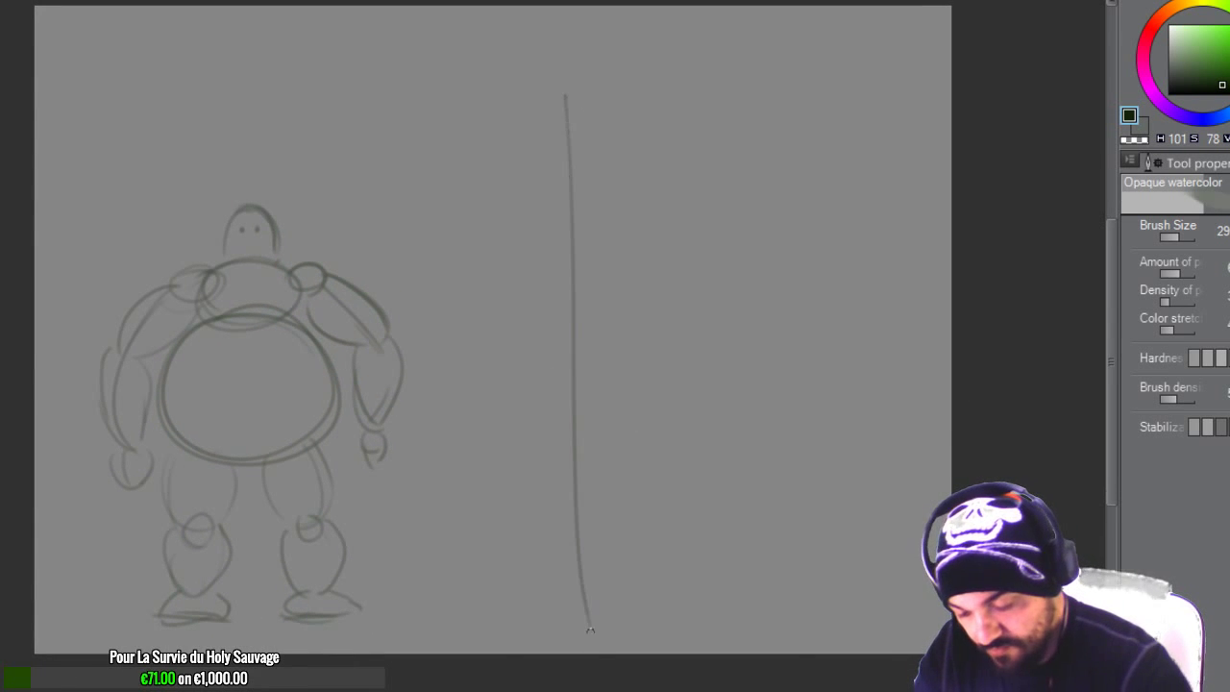
{"action": "key", "text": "ctrl+z"}
{"action": "left_click_drag", "start_coordinate": [551, 158], "coordinate": [543, 625]}
{"action": "key", "text": "ctrl+z"}
{"action": "left_click_drag", "start_coordinate": [548, 123], "coordinate": [544, 591]}
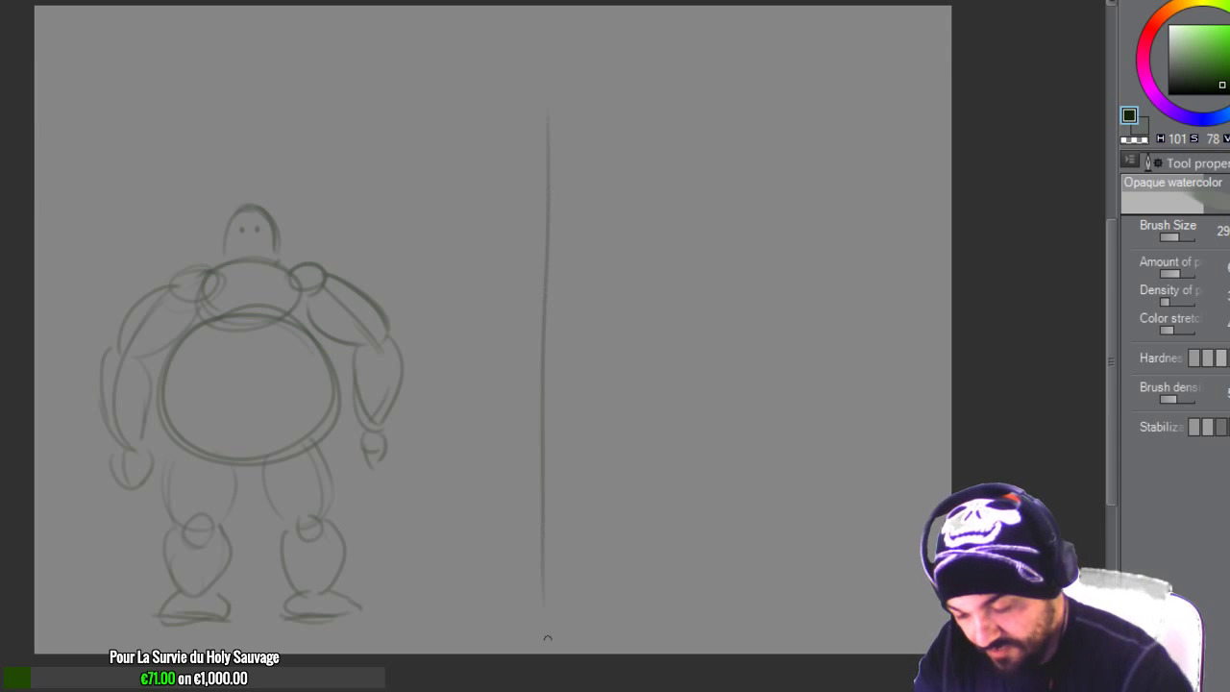
{"action": "key", "text": "ctrl+z"}
Step: Draw a tall vertical center line beside the round figure and sketch a narrow oval head with an eye line near its top
{"action": "left_click_drag", "start_coordinate": [558, 98], "coordinate": [560, 549]}
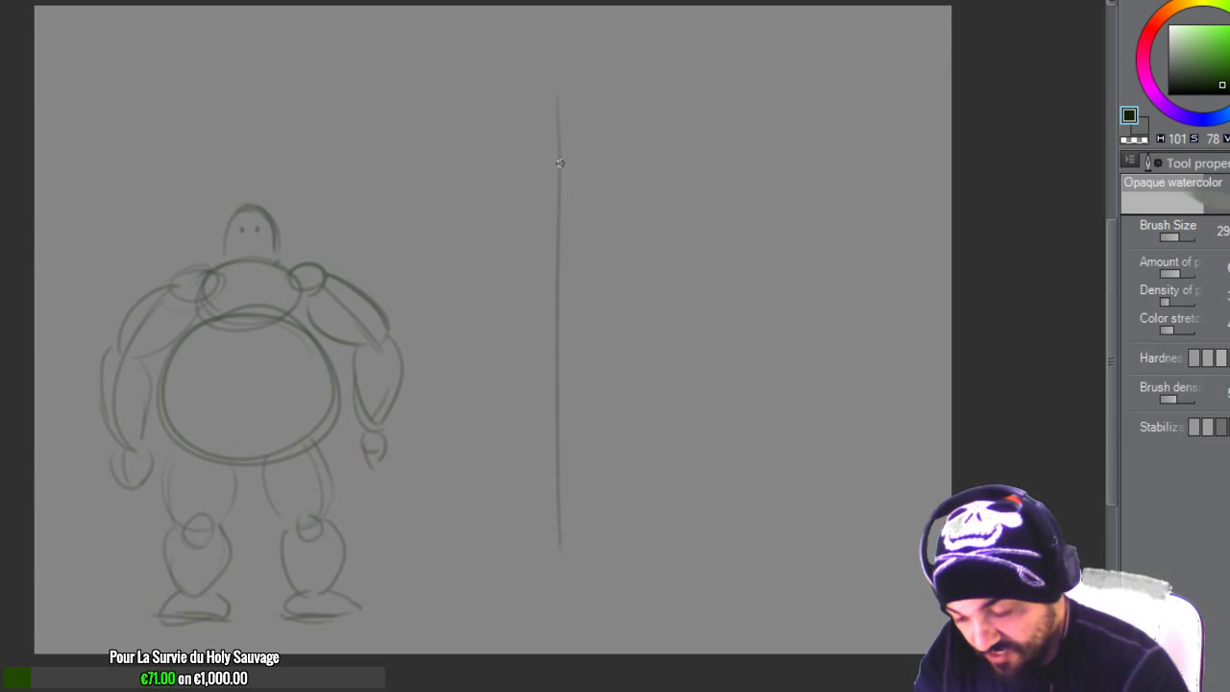
{"action": "mouse_move", "coordinate": [559, 150]}
{"action": "left_mouse_down"}
{"action": "mouse_move", "coordinate": [548, 121]}
{"action": "mouse_move", "coordinate": [549, 162]}
{"action": "left_mouse_up"}
{"action": "key", "text": "ctrl+z"}
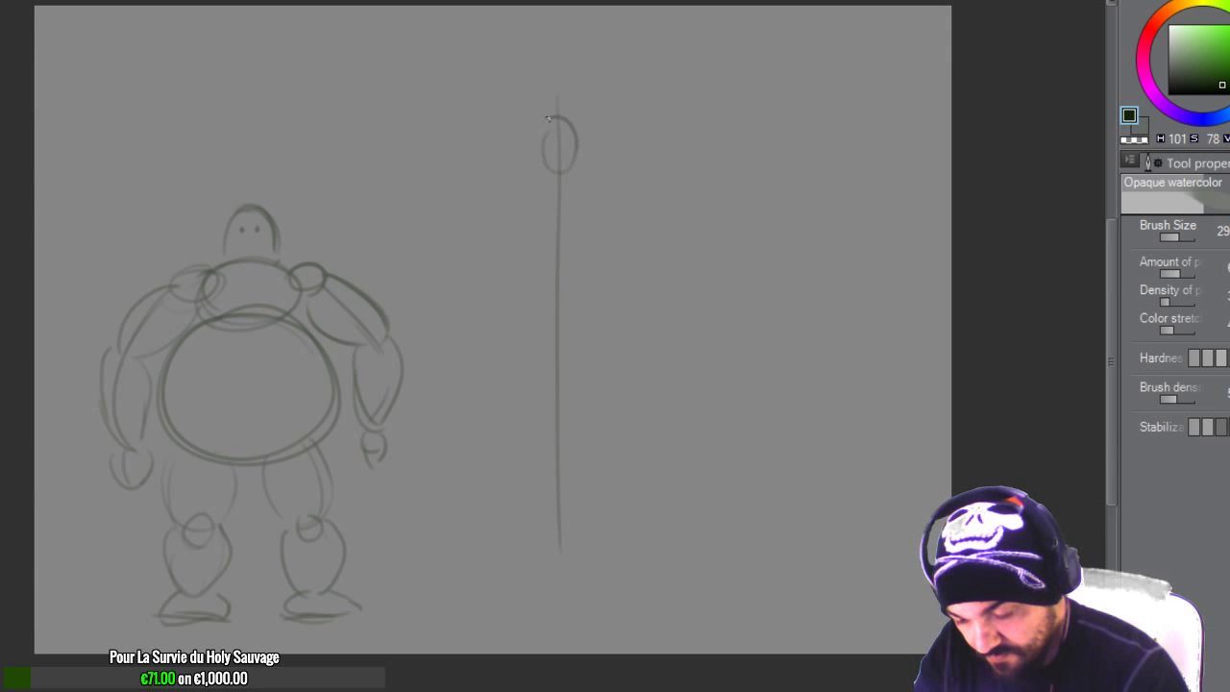
{"action": "mouse_move", "coordinate": [545, 119]}
{"action": "left_mouse_down"}
{"action": "mouse_move", "coordinate": [554, 173]}
{"action": "mouse_move", "coordinate": [572, 156]}
{"action": "mouse_move", "coordinate": [551, 118]}
{"action": "mouse_move", "coordinate": [575, 145]}
{"action": "left_mouse_up"}
{"action": "mouse_move", "coordinate": [548, 114]}
{"action": "left_mouse_down"}
{"action": "mouse_move", "coordinate": [577, 128]}
{"action": "mouse_move", "coordinate": [573, 141]}
{"action": "left_mouse_up"}
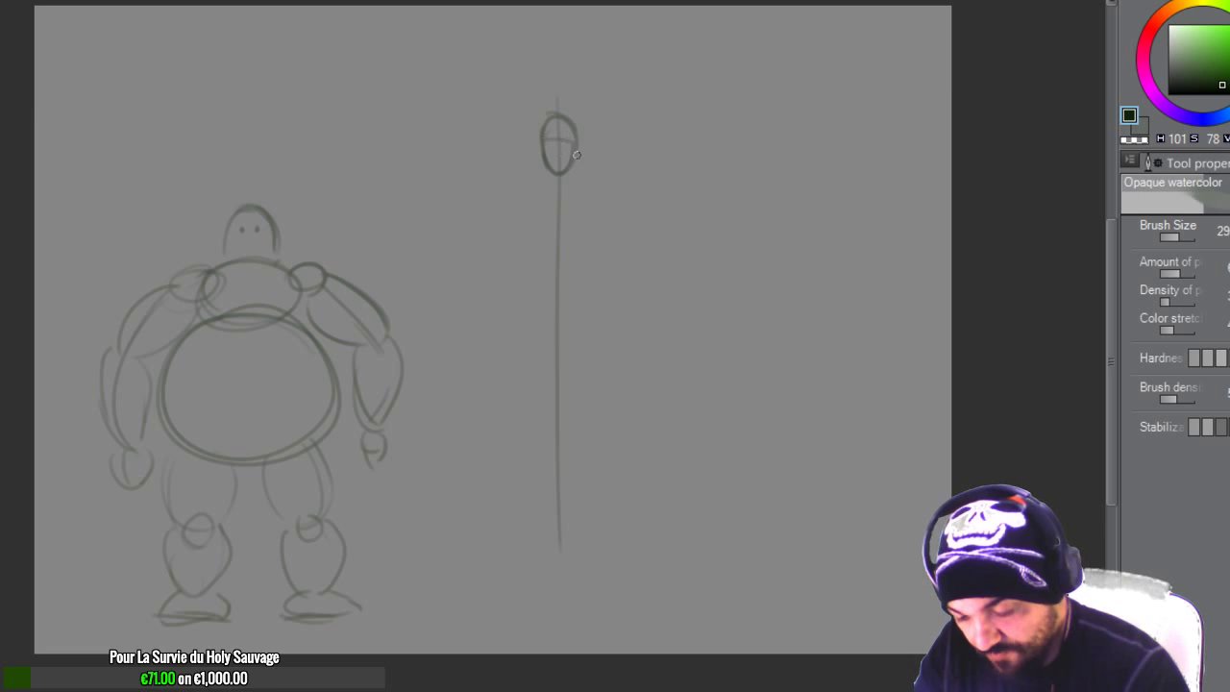
Step: Draw the slim figure's sloping shoulders and a chest tapering toward the waist, symmetrical about the center line
{"action": "left_click_drag", "start_coordinate": [592, 234], "coordinate": [594, 241]}
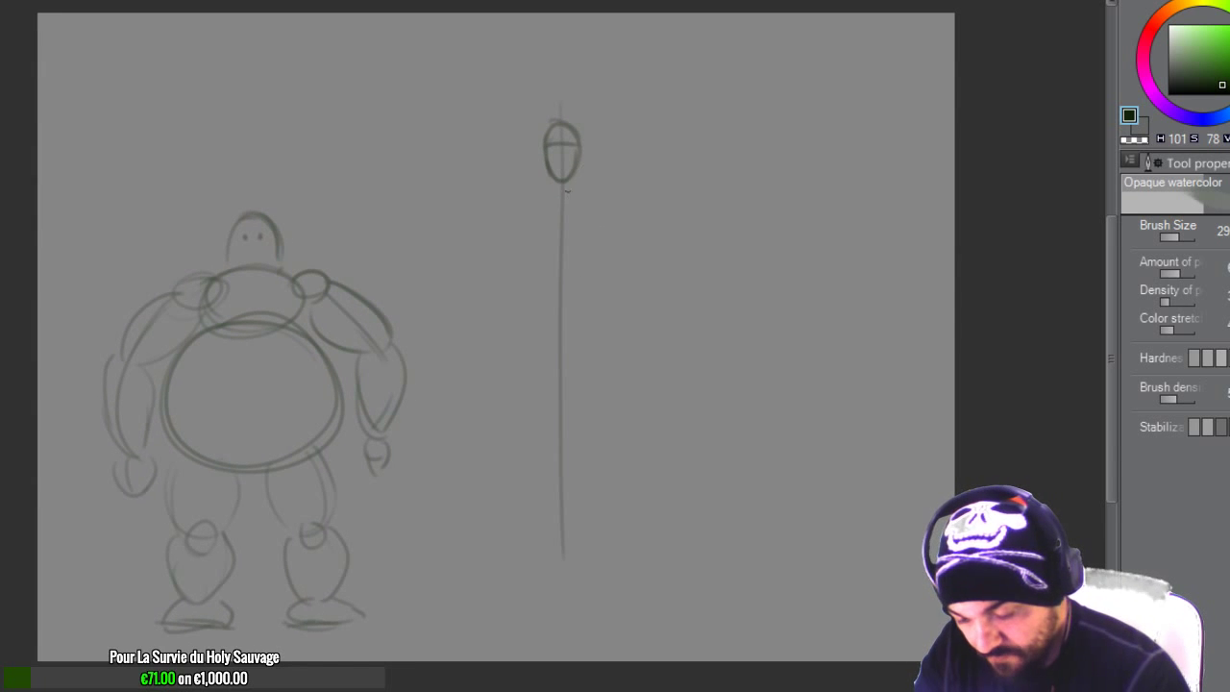
{"action": "mouse_move", "coordinate": [523, 220]}
{"action": "left_mouse_down"}
{"action": "mouse_move", "coordinate": [564, 192]}
{"action": "mouse_move", "coordinate": [596, 217]}
{"action": "mouse_move", "coordinate": [537, 239]}
{"action": "mouse_move", "coordinate": [546, 261]}
{"action": "mouse_move", "coordinate": [588, 266]}
{"action": "left_mouse_up"}
{"action": "left_click_drag", "start_coordinate": [598, 219], "coordinate": [589, 264]}
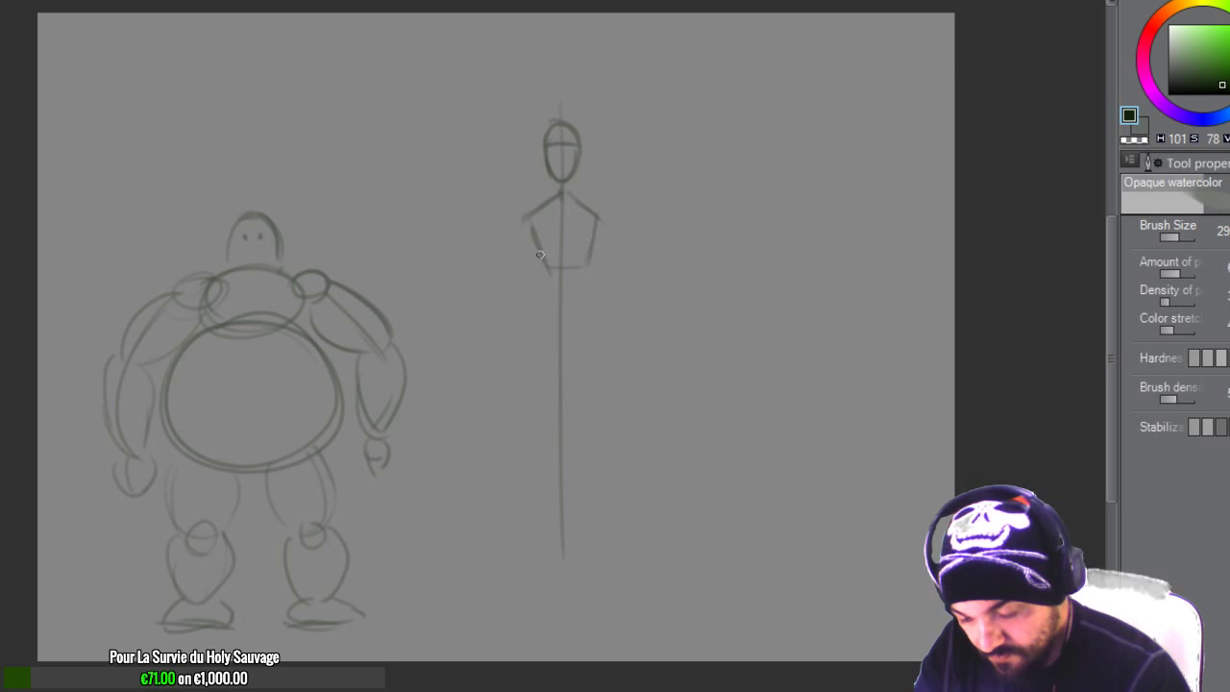
{"action": "mouse_move", "coordinate": [532, 234]}
{"action": "left_mouse_down"}
{"action": "mouse_move", "coordinate": [550, 289]}
{"action": "mouse_move", "coordinate": [584, 284]}
{"action": "left_mouse_up"}
{"action": "left_click_drag", "start_coordinate": [592, 233], "coordinate": [582, 285]}
Step: Add a narrow boxy abdomen and a downward-pointing triangular pelvis below the slim figure's chest
{"action": "mouse_move", "coordinate": [534, 241]}
{"action": "left_mouse_down"}
{"action": "mouse_move", "coordinate": [550, 292]}
{"action": "mouse_move", "coordinate": [542, 325]}
{"action": "left_mouse_up"}
{"action": "left_click_drag", "start_coordinate": [546, 276], "coordinate": [543, 331]}
{"action": "left_click_drag", "start_coordinate": [544, 337], "coordinate": [572, 336]}
{"action": "mouse_move", "coordinate": [580, 284]}
{"action": "left_mouse_down"}
{"action": "mouse_move", "coordinate": [584, 334]}
{"action": "mouse_move", "coordinate": [540, 338]}
{"action": "mouse_move", "coordinate": [584, 336]}
{"action": "left_mouse_up"}
{"action": "left_click_drag", "start_coordinate": [582, 292], "coordinate": [584, 307]}
Step: Draw two long straight legs with pointed feet, and build up their tapered thighs, knees and calves
{"action": "mouse_move", "coordinate": [536, 340]}
{"action": "left_mouse_down"}
{"action": "mouse_move", "coordinate": [563, 375]}
{"action": "mouse_move", "coordinate": [577, 371]}
{"action": "mouse_move", "coordinate": [542, 586]}
{"action": "left_mouse_up"}
{"action": "mouse_move", "coordinate": [584, 372]}
{"action": "left_mouse_down"}
{"action": "mouse_move", "coordinate": [598, 607]}
{"action": "mouse_move", "coordinate": [550, 617]}
{"action": "mouse_move", "coordinate": [531, 606]}
{"action": "mouse_move", "coordinate": [610, 616]}
{"action": "mouse_move", "coordinate": [591, 596]}
{"action": "mouse_move", "coordinate": [620, 615]}
{"action": "left_mouse_up"}
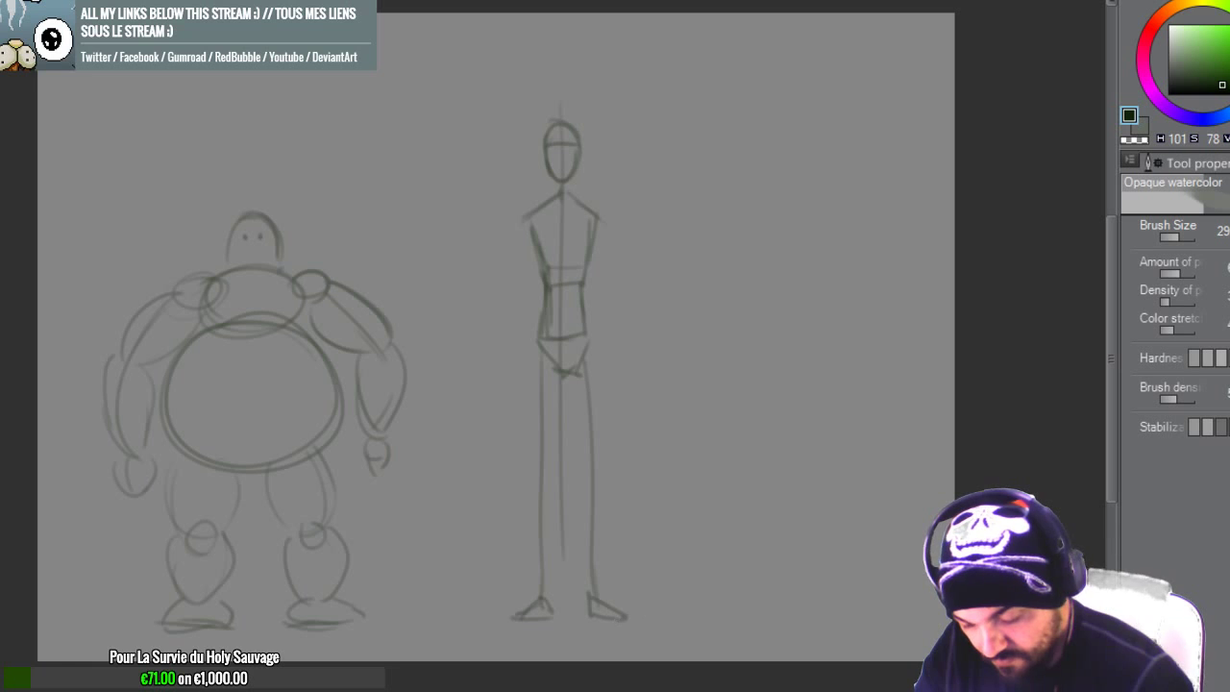
{"action": "left_click_drag", "start_coordinate": [534, 345], "coordinate": [538, 475]}
{"action": "key", "text": "ctrl+z"}
{"action": "mouse_move", "coordinate": [545, 469]}
{"action": "left_mouse_down"}
{"action": "mouse_move", "coordinate": [556, 388]}
{"action": "mouse_move", "coordinate": [550, 469]}
{"action": "left_mouse_up"}
{"action": "left_click_drag", "start_coordinate": [569, 369], "coordinate": [584, 471]}
{"action": "mouse_move", "coordinate": [592, 352]}
{"action": "left_mouse_down"}
{"action": "mouse_move", "coordinate": [596, 472]}
{"action": "mouse_move", "coordinate": [543, 485]}
{"action": "mouse_move", "coordinate": [536, 598]}
{"action": "left_mouse_up"}
{"action": "left_click_drag", "start_coordinate": [556, 479], "coordinate": [550, 583]}
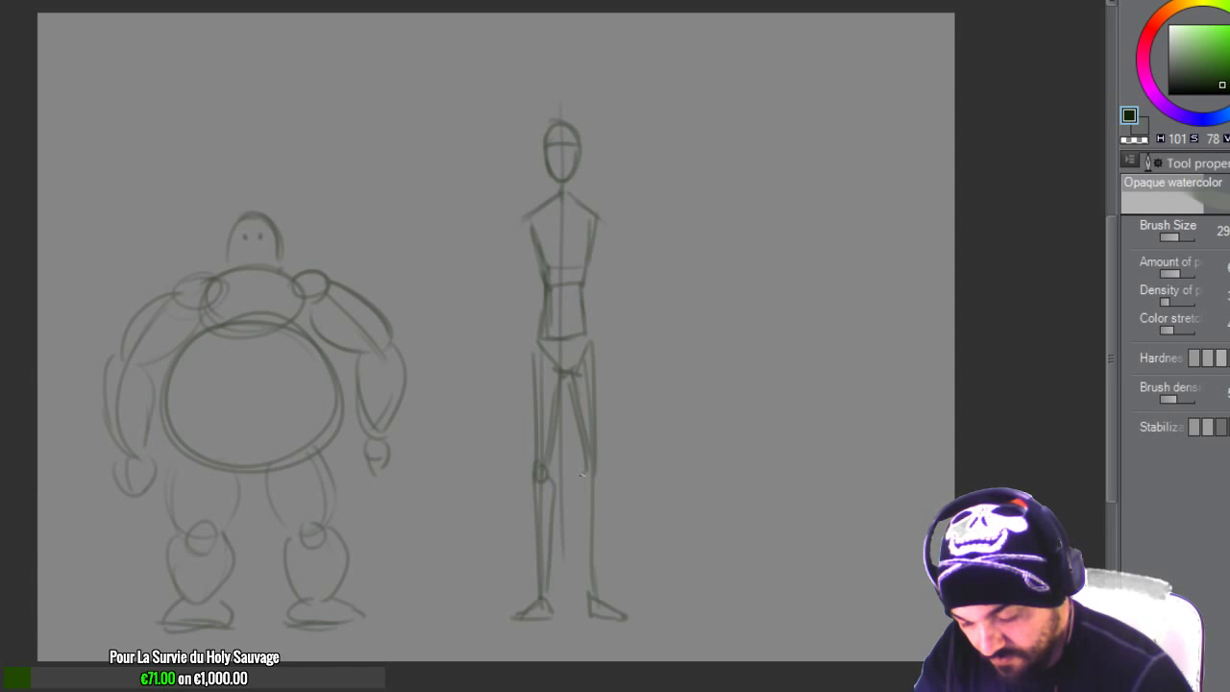
{"action": "mouse_move", "coordinate": [581, 473]}
{"action": "left_mouse_down"}
{"action": "mouse_move", "coordinate": [576, 590]}
{"action": "mouse_move", "coordinate": [599, 492]}
{"action": "left_mouse_up"}
{"action": "left_click_drag", "start_coordinate": [598, 494], "coordinate": [594, 582]}
Step: Draw a long curved guide line for each of the slim figure's arms, from the shoulder to below the hip
{"action": "left_click_drag", "start_coordinate": [522, 223], "coordinate": [502, 382]}
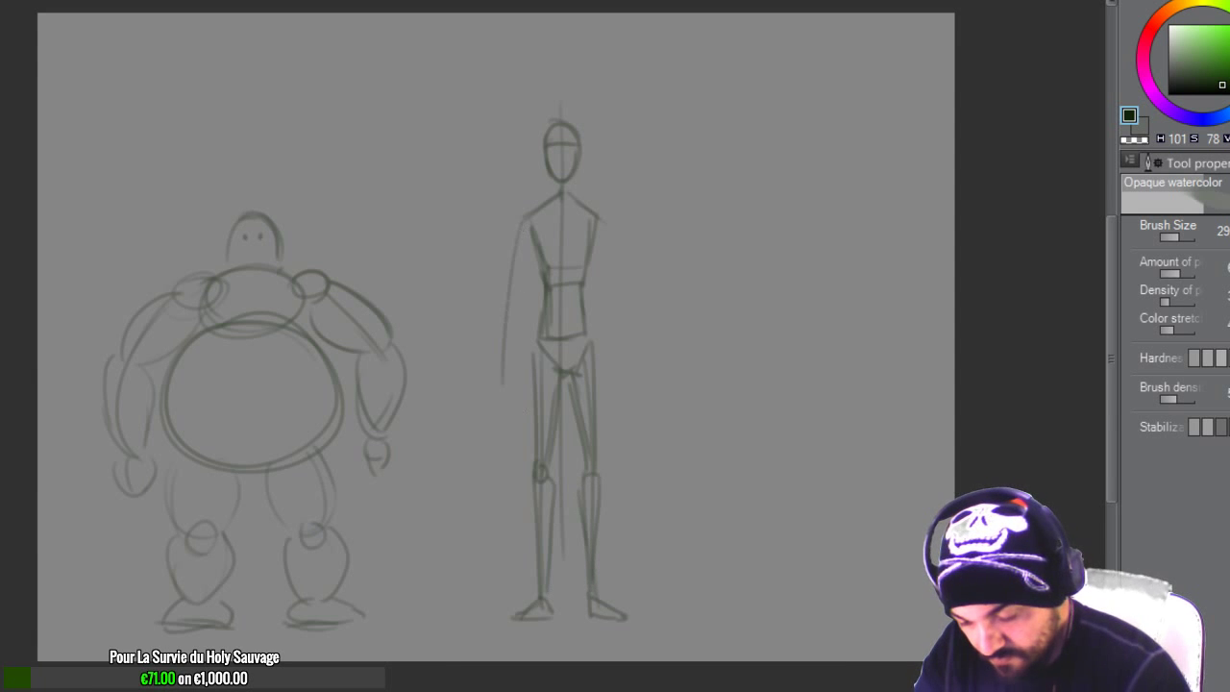
{"action": "left_click_drag", "start_coordinate": [597, 221], "coordinate": [626, 392]}
{"action": "key", "text": "ctrl+z"}
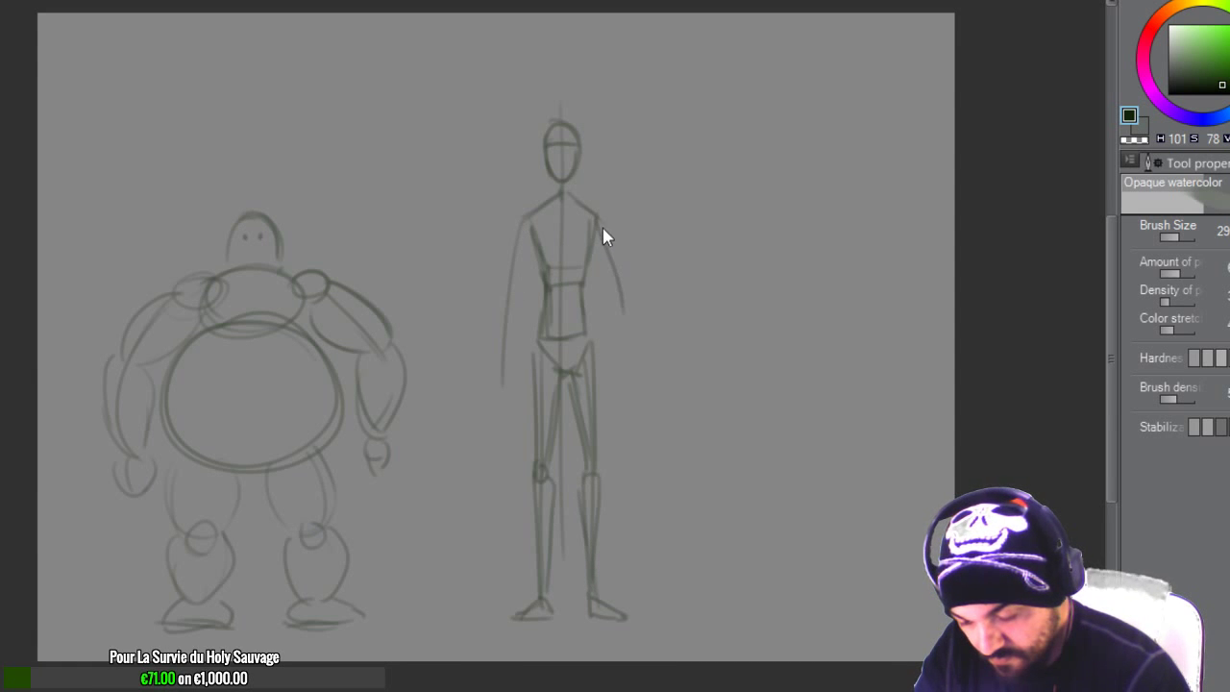
{"action": "key", "text": "ctrl+z"}
{"action": "left_click_drag", "start_coordinate": [600, 222], "coordinate": [624, 315]}
{"action": "key", "text": "ctrl+z"}
{"action": "left_click_drag", "start_coordinate": [599, 220], "coordinate": [626, 363]}
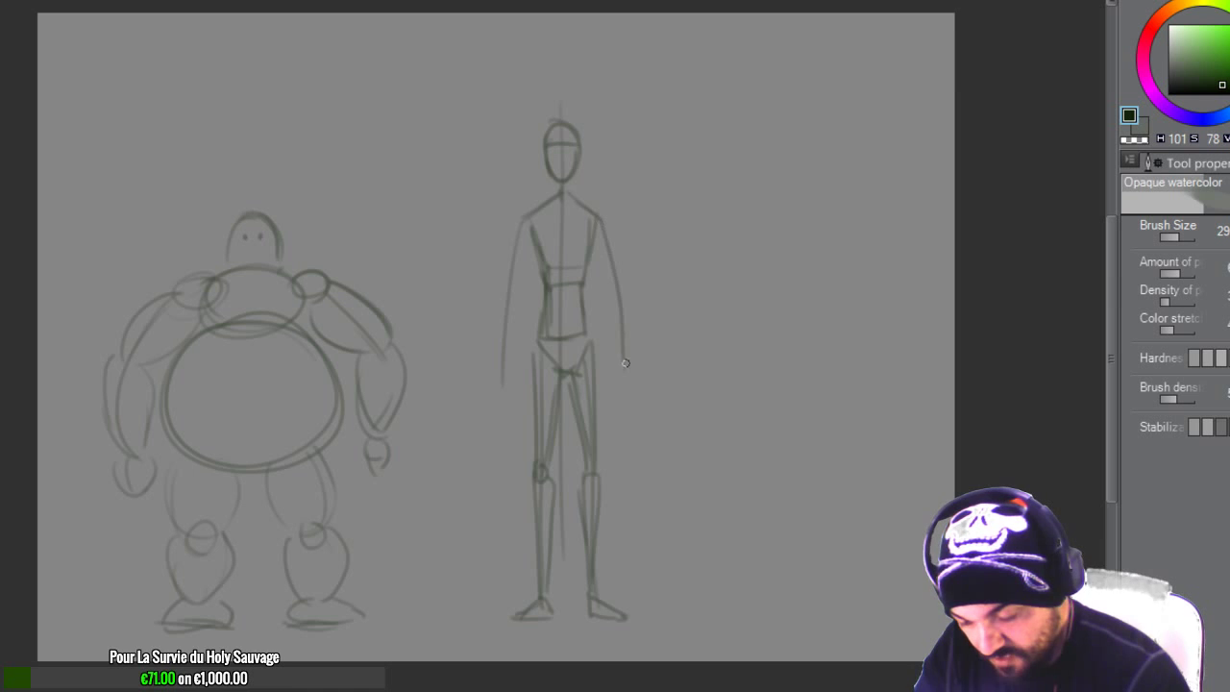
Step: Sketch small oval hands at the ends of both of the slim figure's arm lines
{"action": "mouse_move", "coordinate": [502, 384]}
{"action": "left_mouse_down"}
{"action": "mouse_move", "coordinate": [496, 408]}
{"action": "mouse_move", "coordinate": [630, 420]}
{"action": "left_mouse_up"}
{"action": "key", "text": "ctrl+z"}
{"action": "mouse_move", "coordinate": [507, 420]}
{"action": "left_mouse_down"}
{"action": "mouse_move", "coordinate": [629, 426]}
{"action": "mouse_move", "coordinate": [509, 423]}
{"action": "left_mouse_up"}
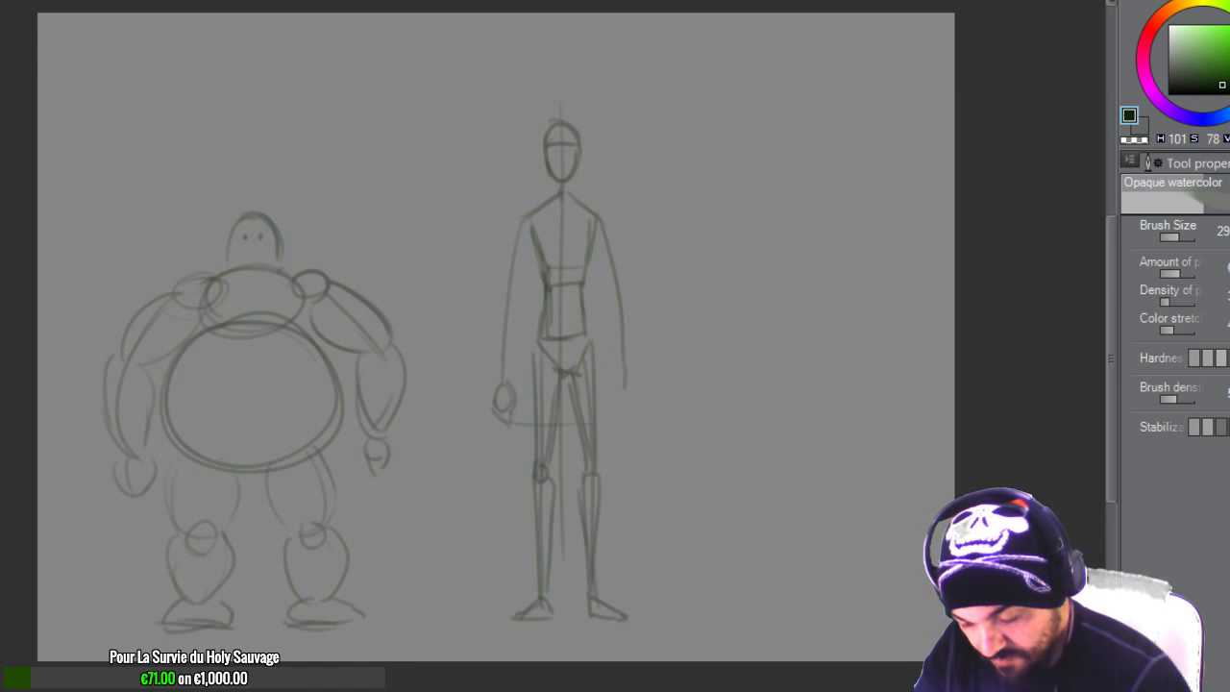
{"action": "left_click_drag", "start_coordinate": [628, 383], "coordinate": [614, 408]}
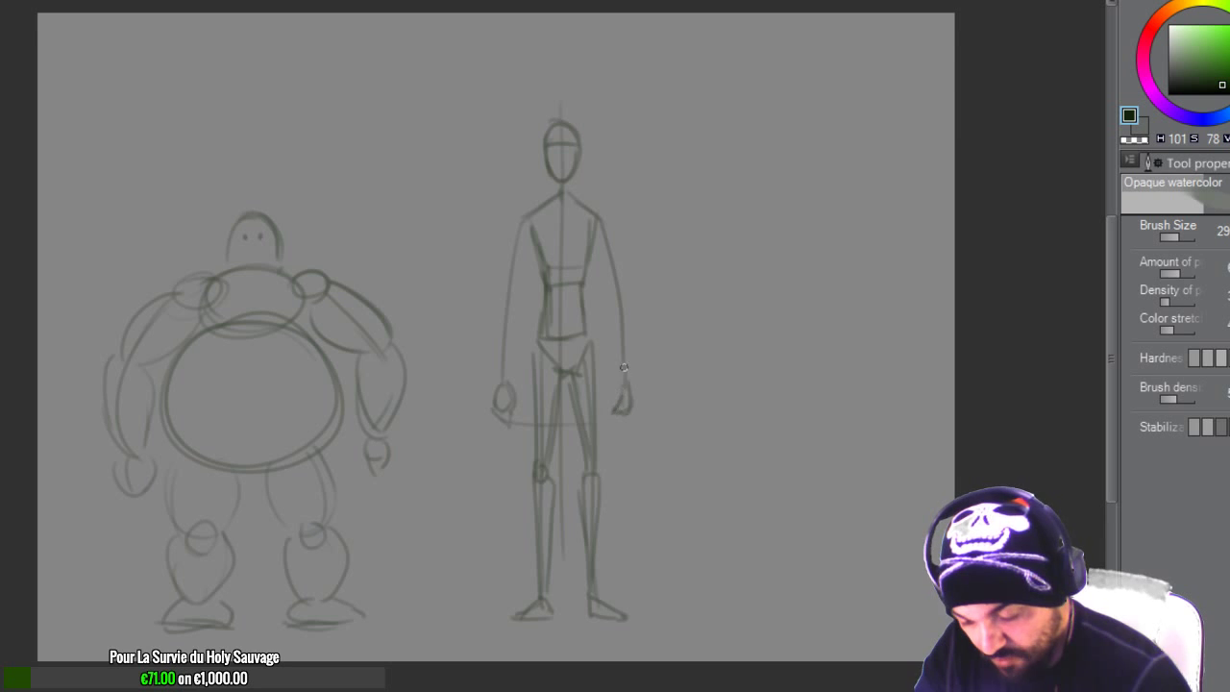
Step: Give both of the slim figure's arms thickness with tapered upper arms, elbow breaks and narrow forearms
{"action": "left_click_drag", "start_coordinate": [519, 221], "coordinate": [504, 317]}
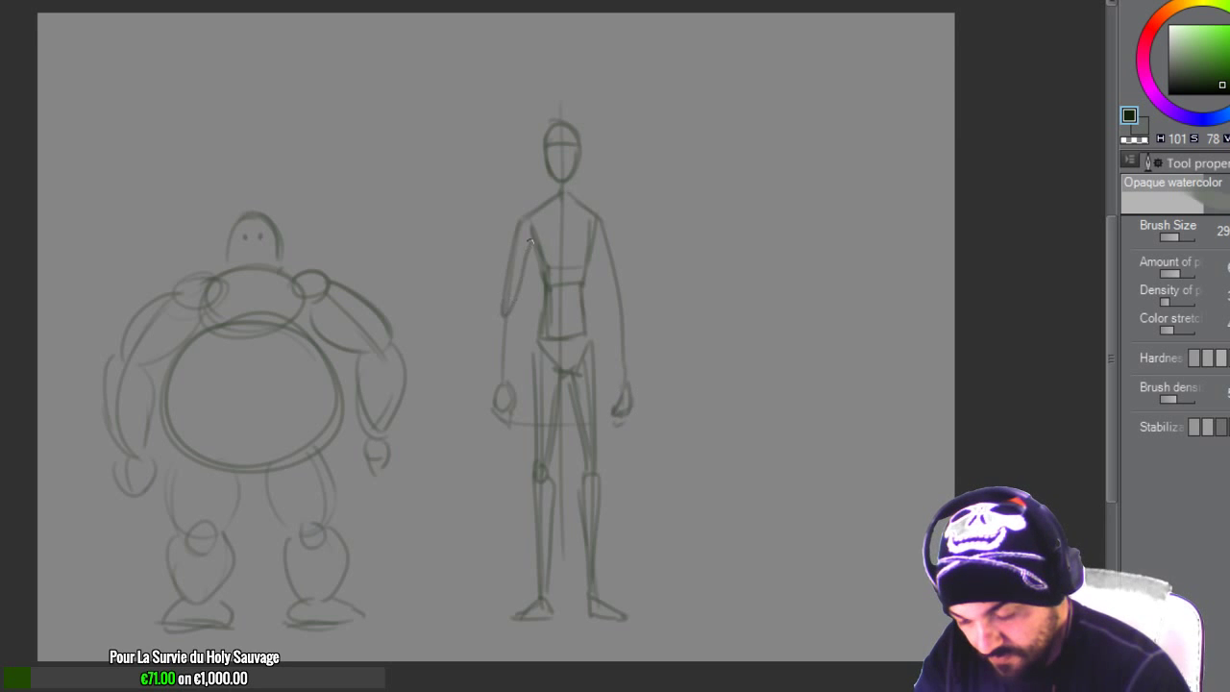
{"action": "left_click_drag", "start_coordinate": [534, 240], "coordinate": [500, 386]}
{"action": "left_click_drag", "start_coordinate": [508, 294], "coordinate": [511, 389]}
{"action": "left_click_drag", "start_coordinate": [609, 313], "coordinate": [623, 392]}
{"action": "mouse_move", "coordinate": [607, 309]}
{"action": "left_mouse_down"}
{"action": "mouse_move", "coordinate": [627, 334]}
{"action": "mouse_move", "coordinate": [627, 385]}
{"action": "left_mouse_up"}
{"action": "mouse_move", "coordinate": [601, 221]}
{"action": "left_mouse_down"}
{"action": "mouse_move", "coordinate": [615, 319]}
{"action": "mouse_move", "coordinate": [626, 310]}
{"action": "left_mouse_up"}
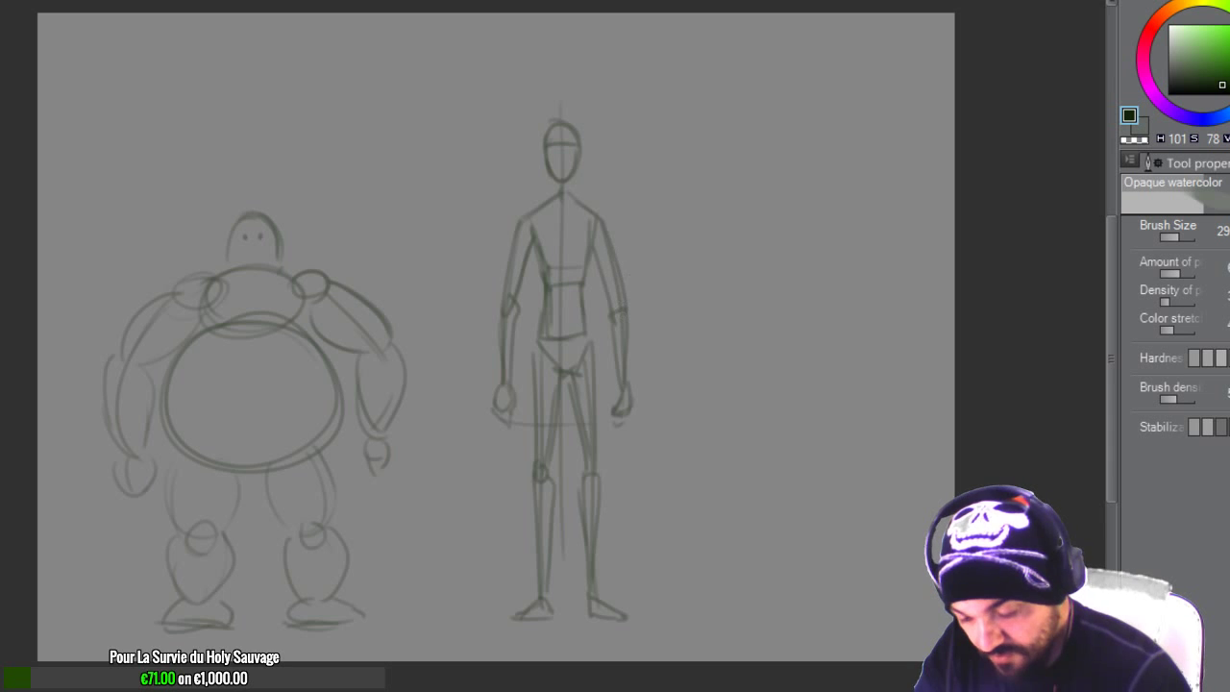
Step: Draw the slim figure's neck and the sloping lines running from it to both shoulders
{"action": "left_click_drag", "start_coordinate": [553, 189], "coordinate": [517, 215]}
{"action": "mouse_move", "coordinate": [549, 169]}
{"action": "left_mouse_down"}
{"action": "mouse_move", "coordinate": [551, 199]}
{"action": "mouse_move", "coordinate": [605, 211]}
{"action": "left_mouse_up"}
{"action": "left_click_drag", "start_coordinate": [600, 204], "coordinate": [607, 228]}
Step: Draw a long vertical center line for a third figure in the empty space beside the slim figure
{"action": "left_click_drag", "start_coordinate": [591, 424], "coordinate": [533, 430]}
{"action": "left_click_drag", "start_coordinate": [636, 366], "coordinate": [617, 362]}
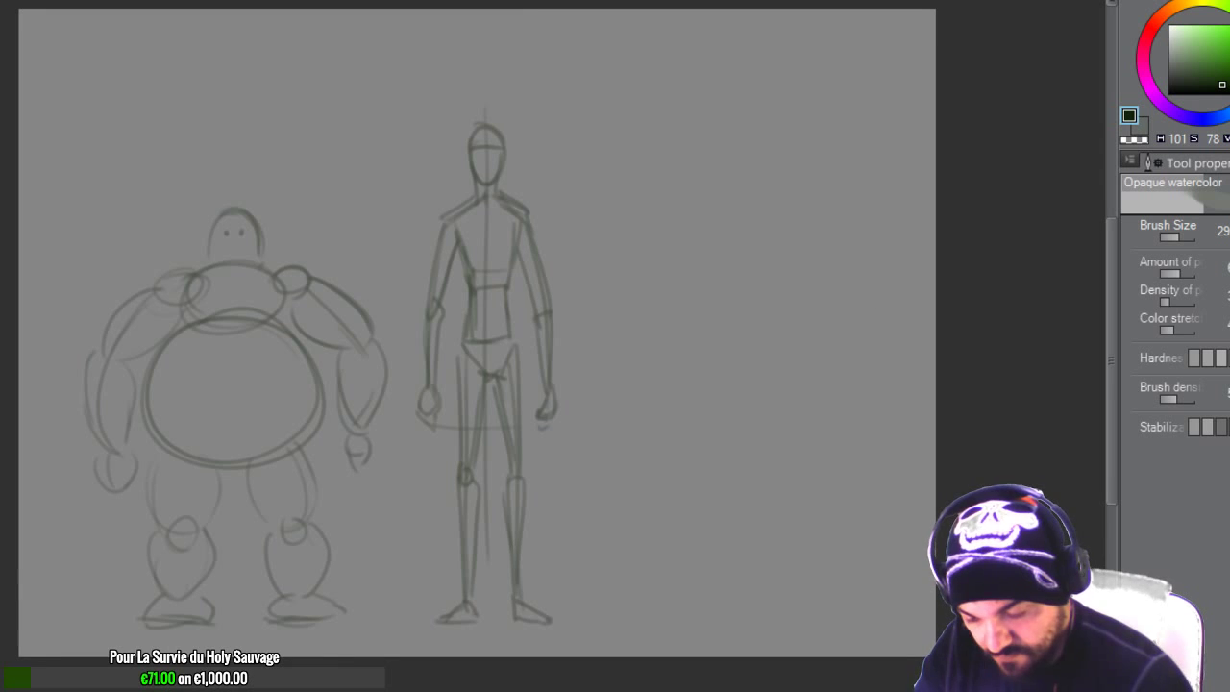
{"action": "left_click_drag", "start_coordinate": [695, 91], "coordinate": [699, 615]}
{"action": "key", "text": "ctrl+z"}
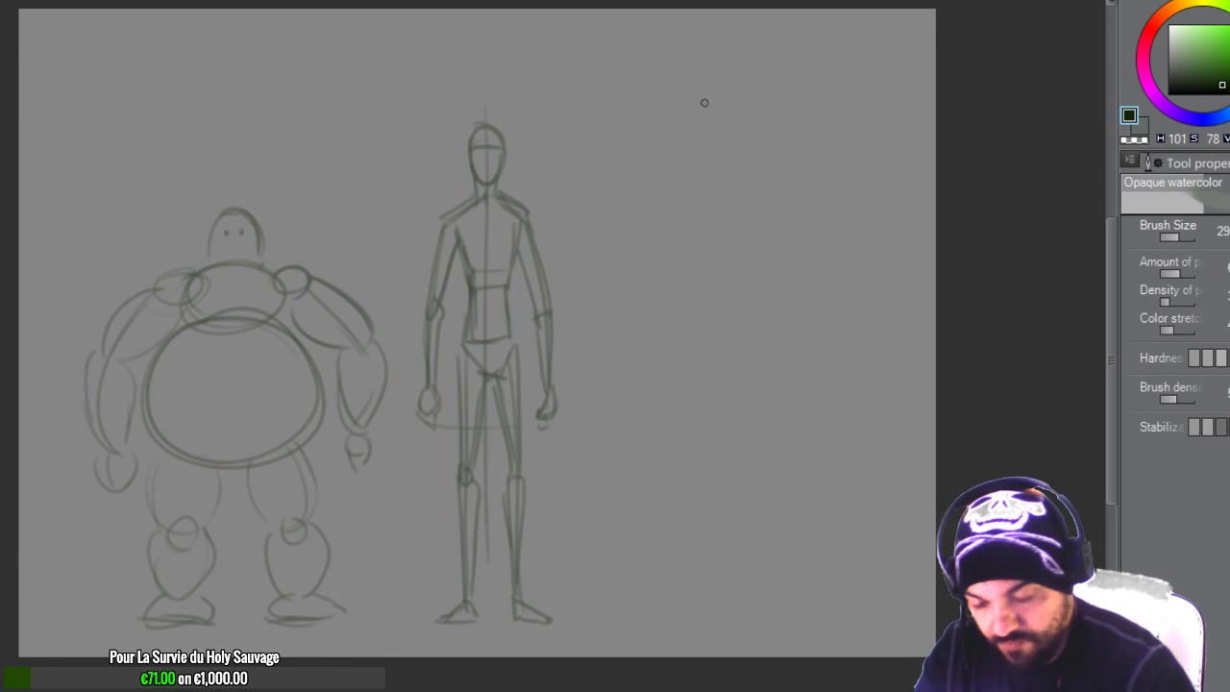
{"action": "left_click_drag", "start_coordinate": [699, 83], "coordinate": [708, 611]}
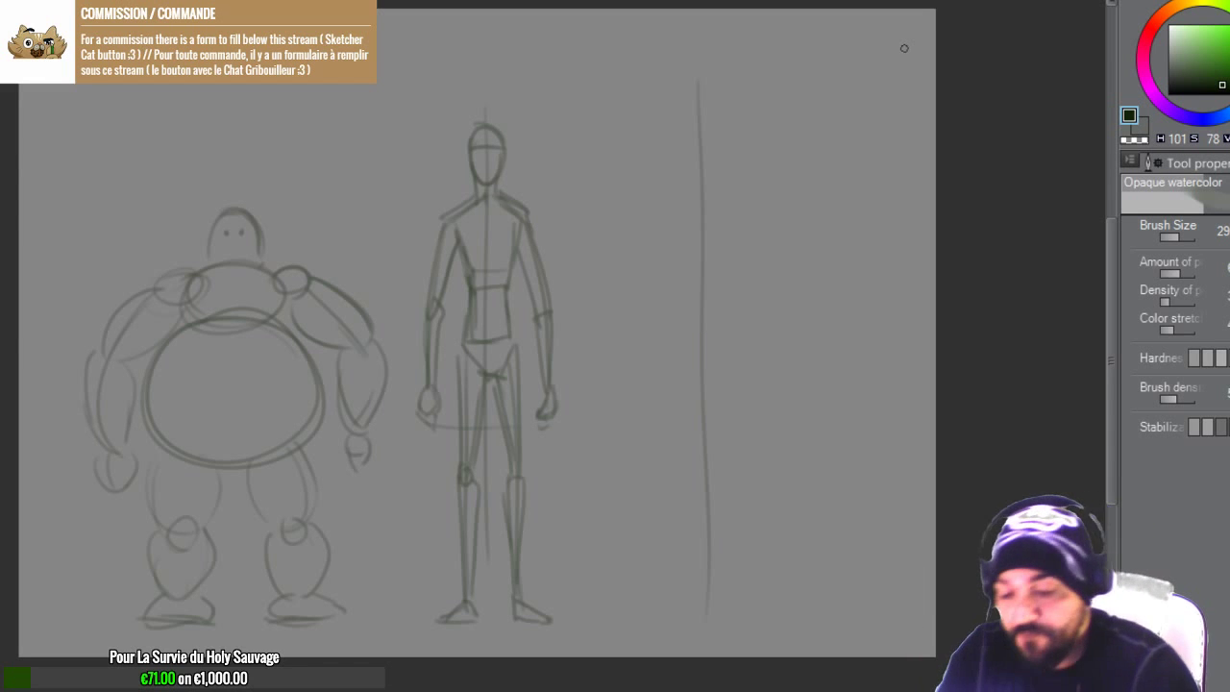
{"action": "left_click_drag", "start_coordinate": [690, 88], "coordinate": [709, 133]}
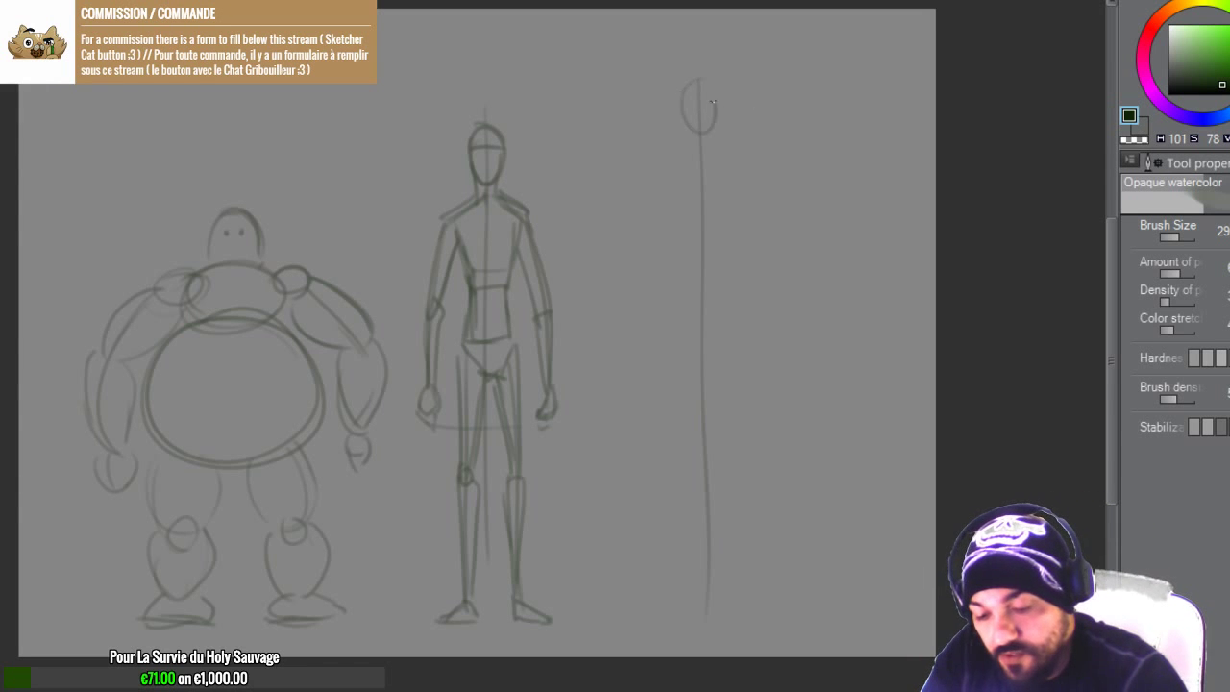
{"action": "key", "text": "ctrl+z"}
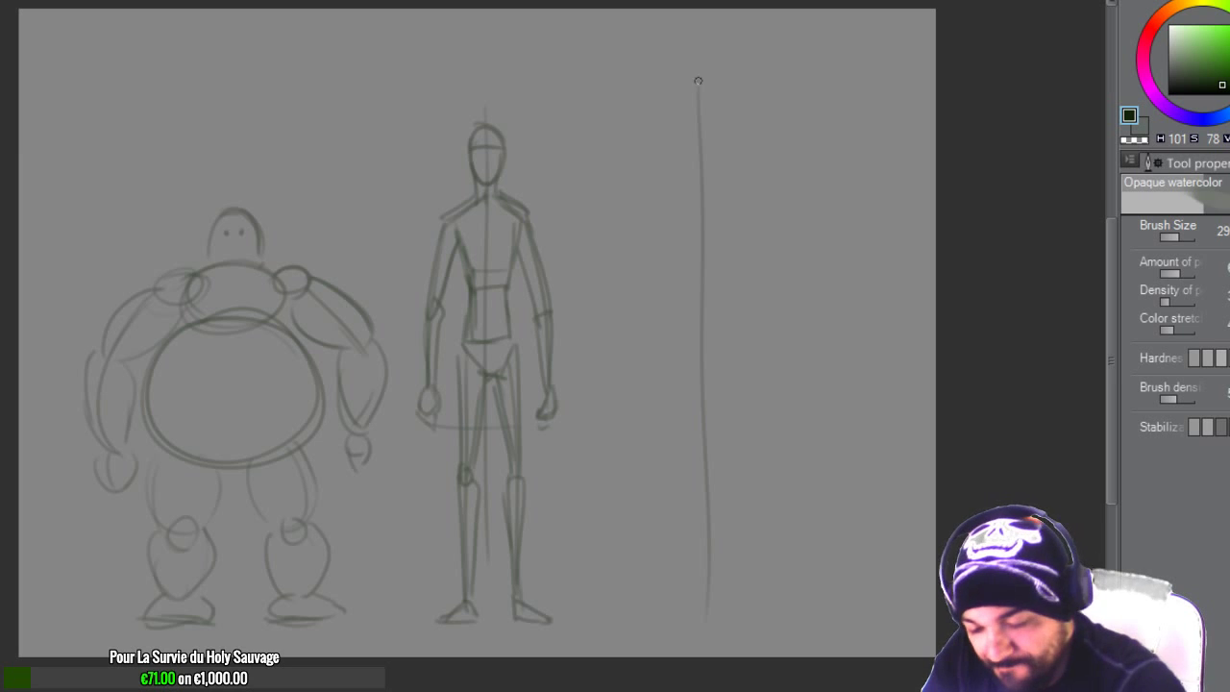
Step: Draw the third figure's head, thick neck and wide sloping shoulder lines around the upper end of its center line
{"action": "mouse_move", "coordinate": [681, 108]}
{"action": "left_mouse_down"}
{"action": "mouse_move", "coordinate": [717, 118]}
{"action": "mouse_move", "coordinate": [680, 103]}
{"action": "mouse_move", "coordinate": [721, 103]}
{"action": "mouse_move", "coordinate": [678, 101]}
{"action": "mouse_move", "coordinate": [694, 117]}
{"action": "mouse_move", "coordinate": [684, 91]}
{"action": "mouse_move", "coordinate": [682, 137]}
{"action": "mouse_move", "coordinate": [701, 140]}
{"action": "mouse_move", "coordinate": [720, 106]}
{"action": "mouse_move", "coordinate": [693, 83]}
{"action": "mouse_move", "coordinate": [719, 83]}
{"action": "mouse_move", "coordinate": [712, 142]}
{"action": "mouse_move", "coordinate": [743, 173]}
{"action": "mouse_move", "coordinate": [698, 163]}
{"action": "mouse_move", "coordinate": [683, 136]}
{"action": "mouse_move", "coordinate": [681, 166]}
{"action": "mouse_move", "coordinate": [730, 165]}
{"action": "mouse_move", "coordinate": [682, 135]}
{"action": "mouse_move", "coordinate": [677, 173]}
{"action": "mouse_move", "coordinate": [625, 182]}
{"action": "left_mouse_up"}
{"action": "key", "text": "ctrl+z"}
{"action": "key", "text": "ctrl+z"}
{"action": "left_click_drag", "start_coordinate": [730, 158], "coordinate": [778, 178]}
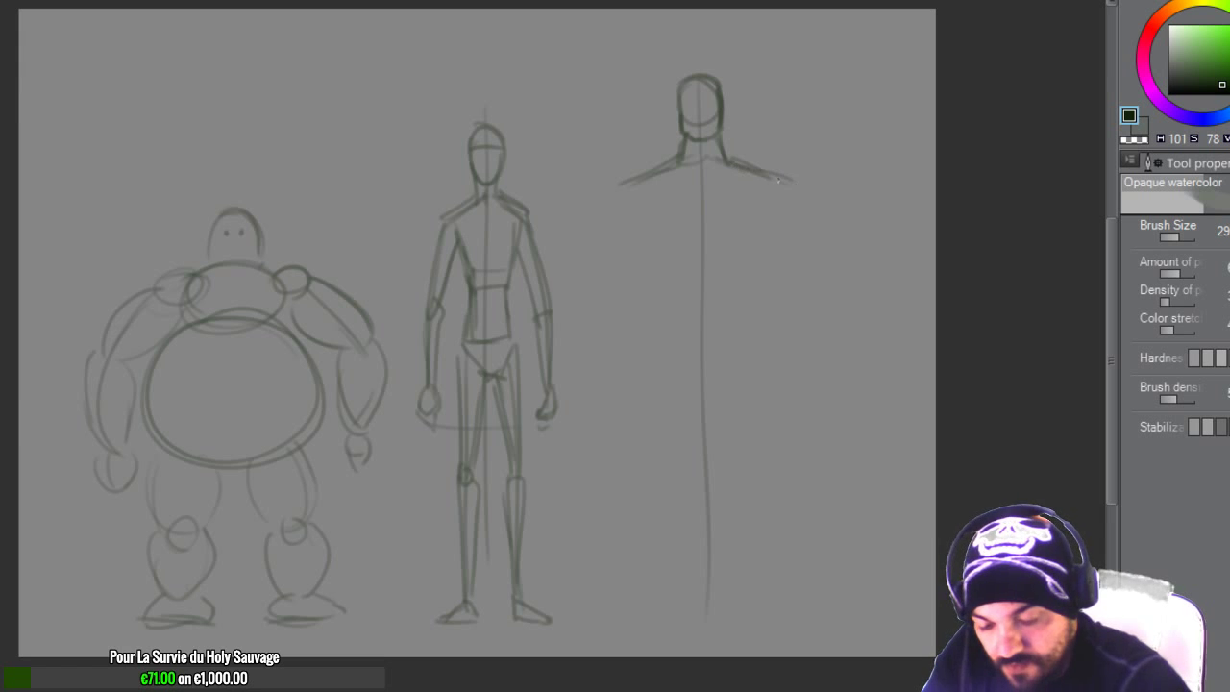
Step: Sketch the third figure's chest as an inverted trapezoid narrowing from the wide shoulders to a short waistline
{"action": "left_click_drag", "start_coordinate": [638, 189], "coordinate": [677, 284]}
{"action": "mouse_move", "coordinate": [651, 225]}
{"action": "left_mouse_down"}
{"action": "mouse_move", "coordinate": [721, 288]}
{"action": "mouse_move", "coordinate": [730, 282]}
{"action": "left_mouse_up"}
{"action": "mouse_move", "coordinate": [766, 223]}
{"action": "left_mouse_down"}
{"action": "mouse_move", "coordinate": [730, 286]}
{"action": "mouse_move", "coordinate": [740, 282]}
{"action": "left_mouse_up"}
{"action": "left_click_drag", "start_coordinate": [782, 187], "coordinate": [736, 275]}
{"action": "left_click_drag", "start_coordinate": [634, 182], "coordinate": [680, 294]}
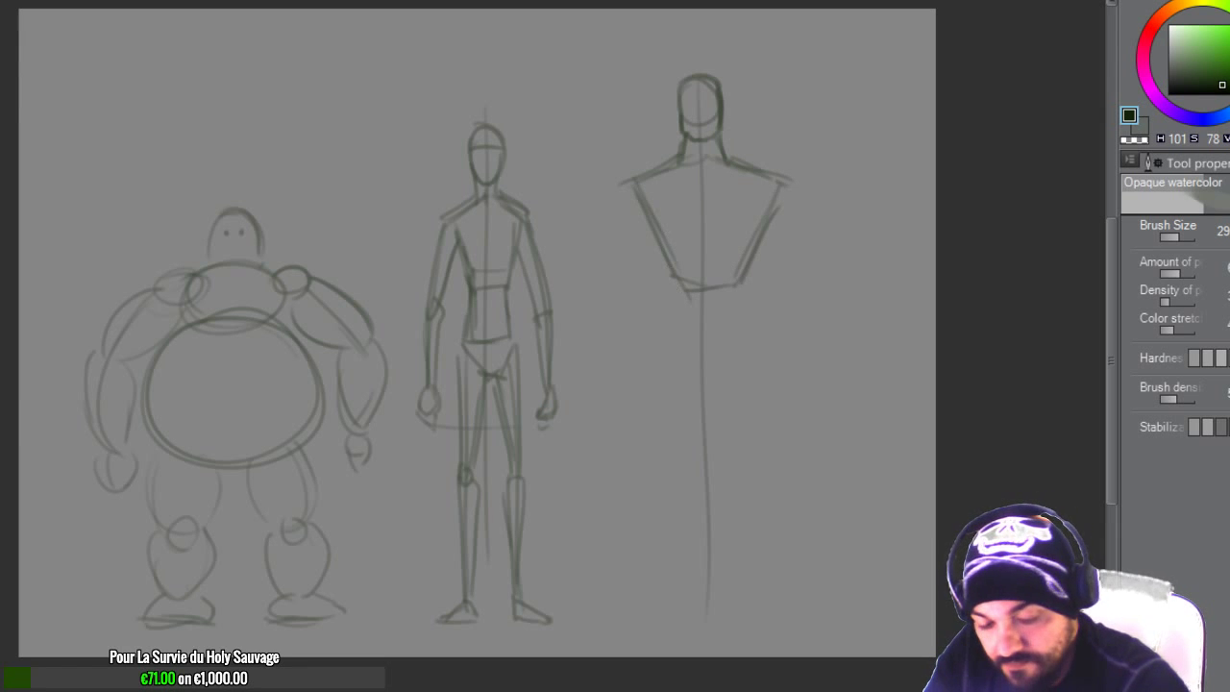
Step: Trace the sides and base of the third figure's V-shaped chest in bright green with the G-pen
{"action": "key", "text": "x"}
{"action": "left_click", "coordinate": [1228, 31]}
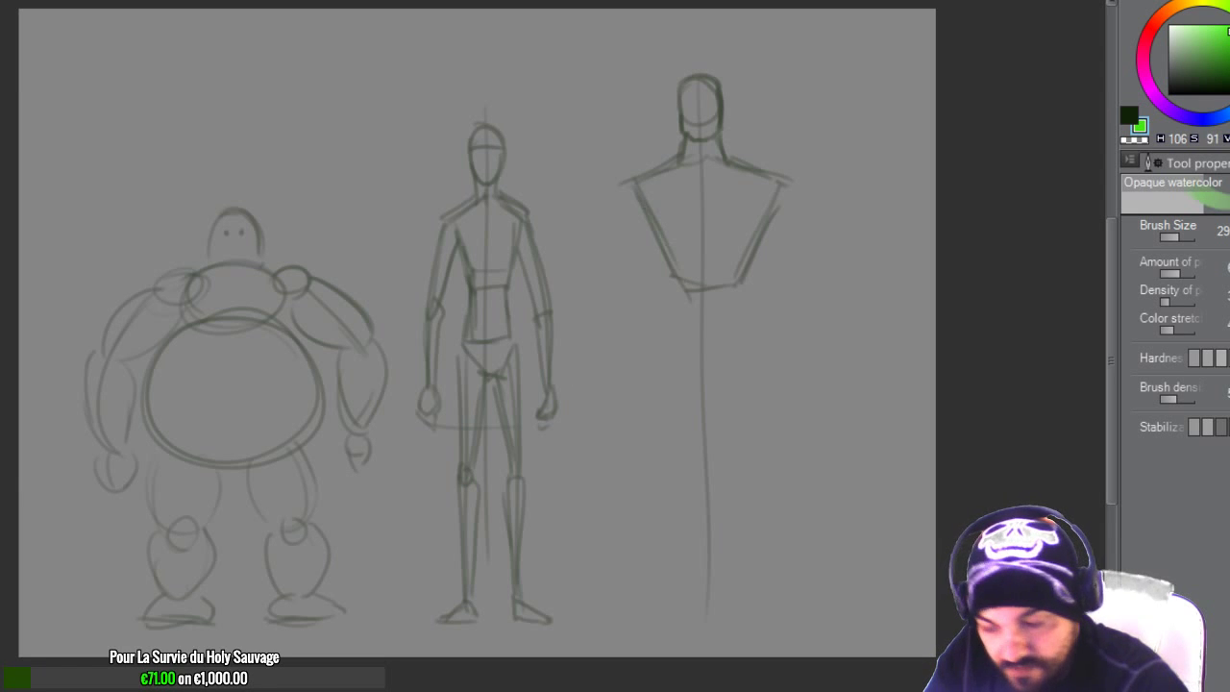
{"action": "key", "text": "p"}
{"action": "mouse_move", "coordinate": [677, 277]}
{"action": "left_mouse_down"}
{"action": "mouse_move", "coordinate": [750, 267]}
{"action": "mouse_move", "coordinate": [780, 198]}
{"action": "left_mouse_up"}
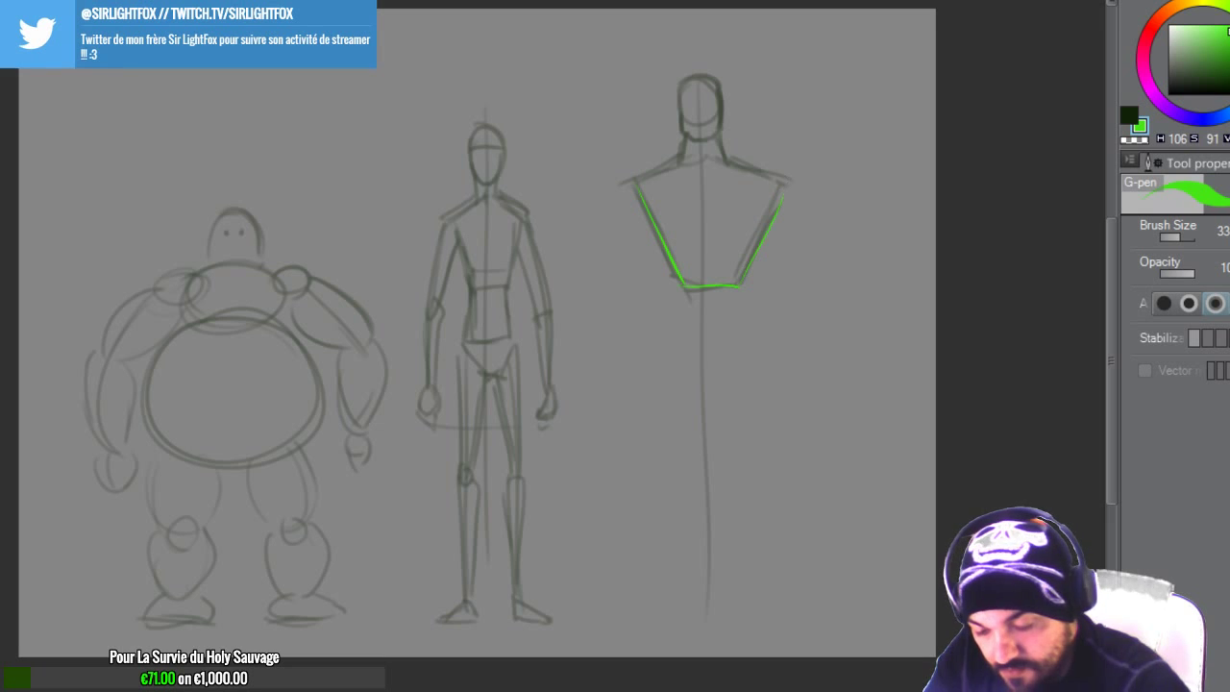
Step: Trace the slim figure's narrow torso in green, following both sides from the shoulders and closing it at the hips
{"action": "left_click_drag", "start_coordinate": [460, 231], "coordinate": [467, 356]}
{"action": "key", "text": "ctrl+z"}
{"action": "key", "text": "ctrl+z"}
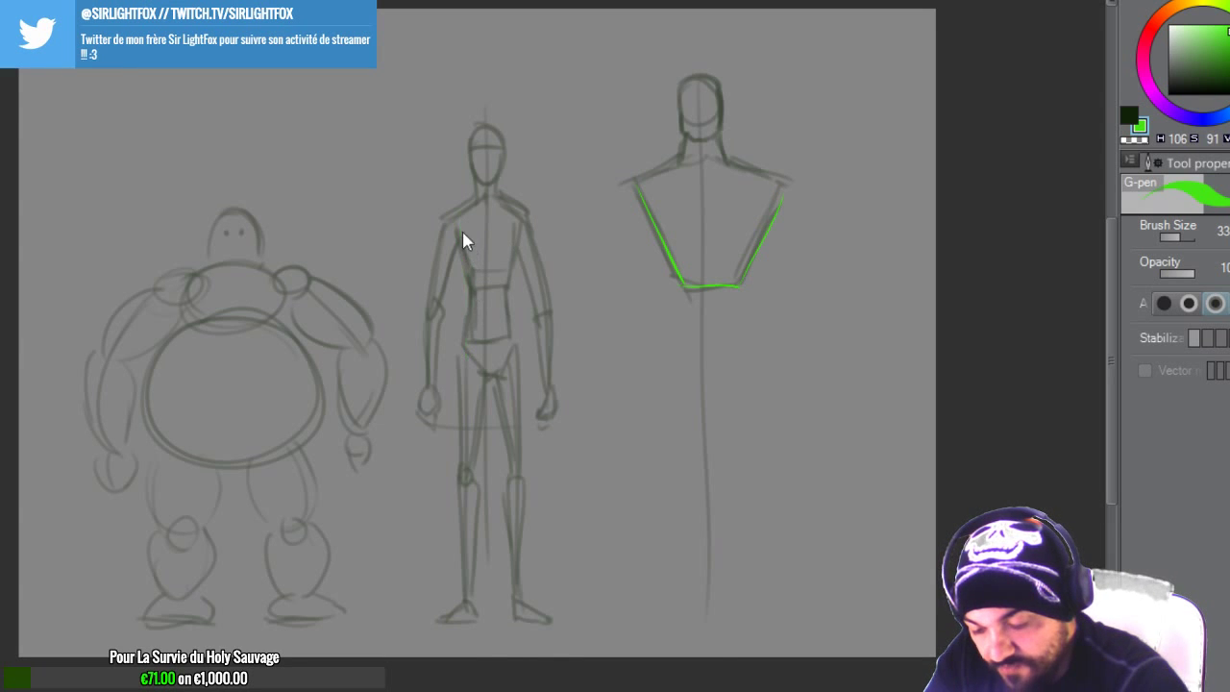
{"action": "left_click_drag", "start_coordinate": [462, 231], "coordinate": [467, 363], "text": "ctrl"}
{"action": "key", "text": "ctrl+y"}
{"action": "left_click_drag", "start_coordinate": [459, 237], "coordinate": [467, 341]}
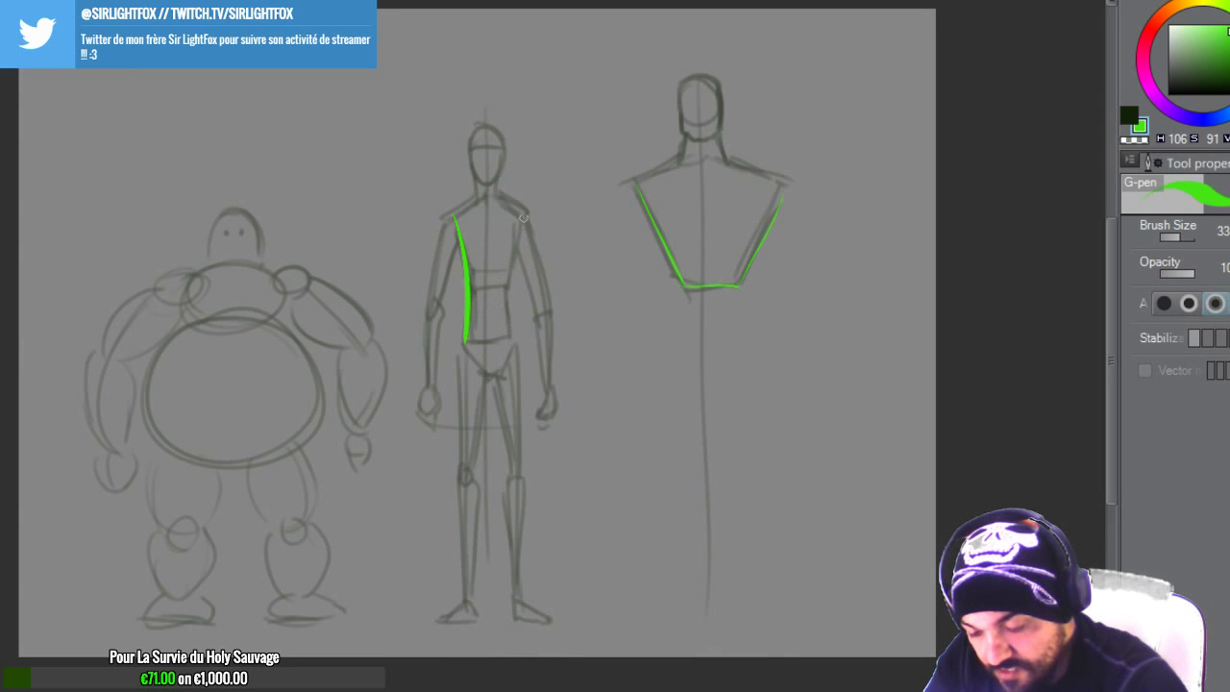
{"action": "left_click_drag", "start_coordinate": [524, 213], "coordinate": [516, 340]}
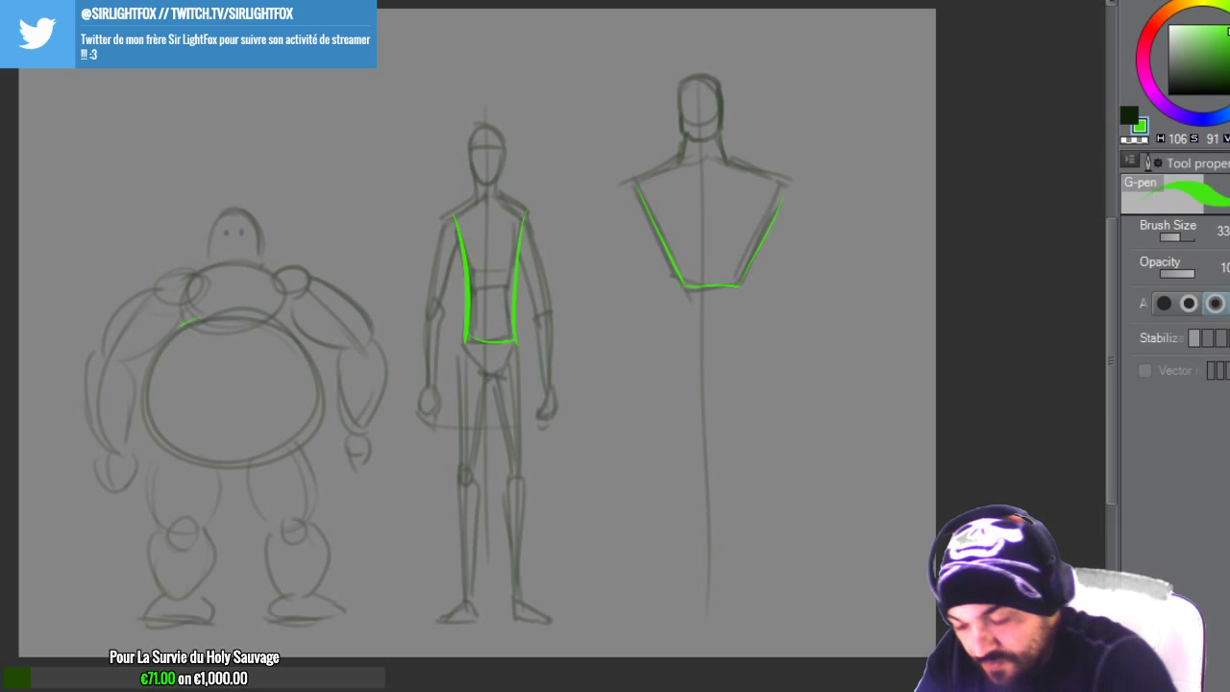
Step: Trace the round figure's belly and chest sides with curved green strokes
{"action": "left_click_drag", "start_coordinate": [190, 321], "coordinate": [182, 452]}
{"action": "left_click_drag", "start_coordinate": [278, 317], "coordinate": [299, 447]}
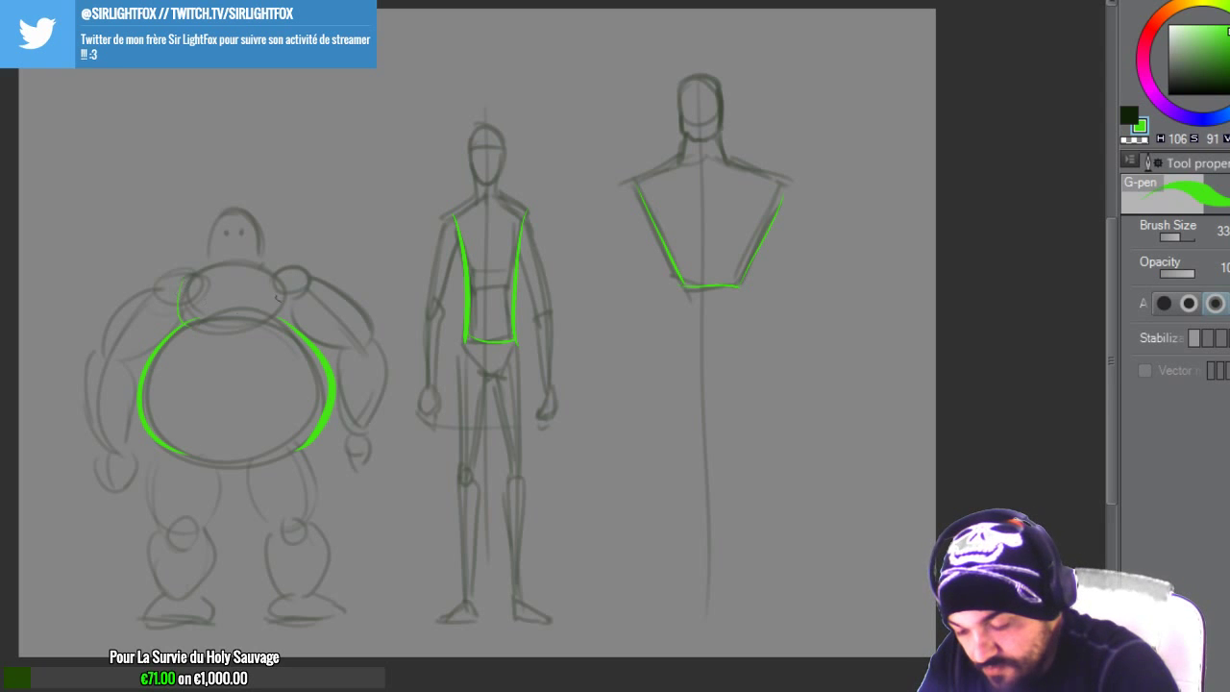
{"action": "left_click_drag", "start_coordinate": [289, 281], "coordinate": [281, 331]}
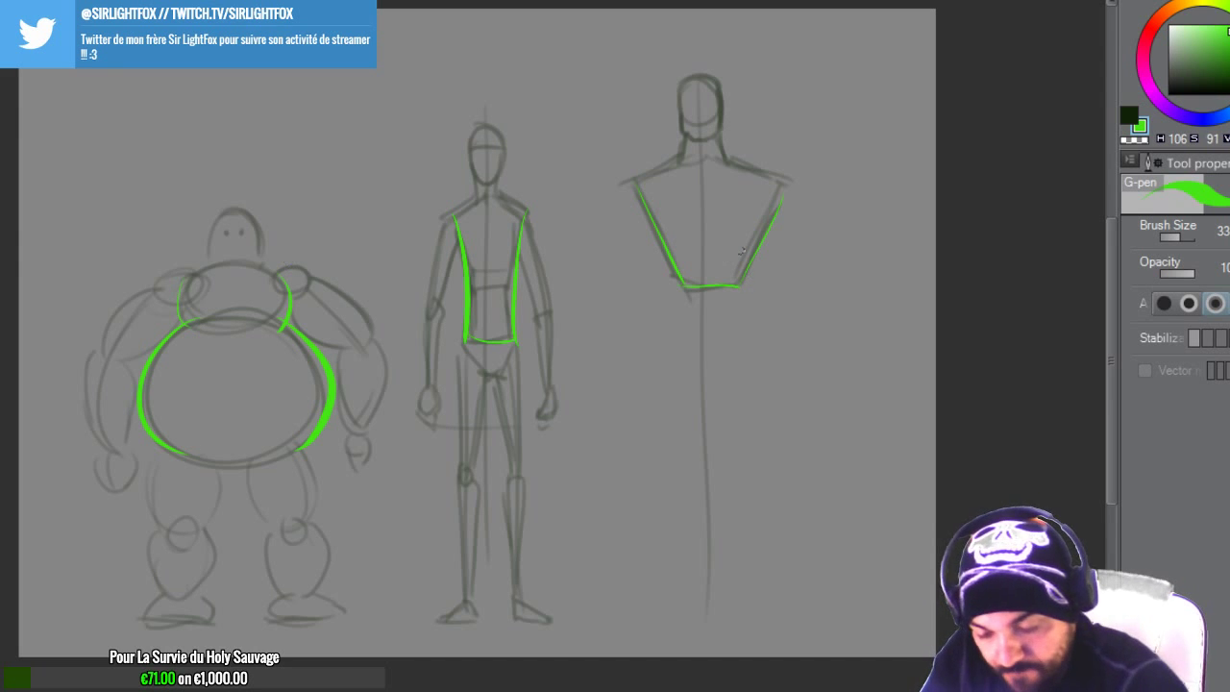
Step: Draw the third figure's waist and flared pelvis below the chest with the dark Opaque watercolor brush
{"action": "key", "text": "b"}
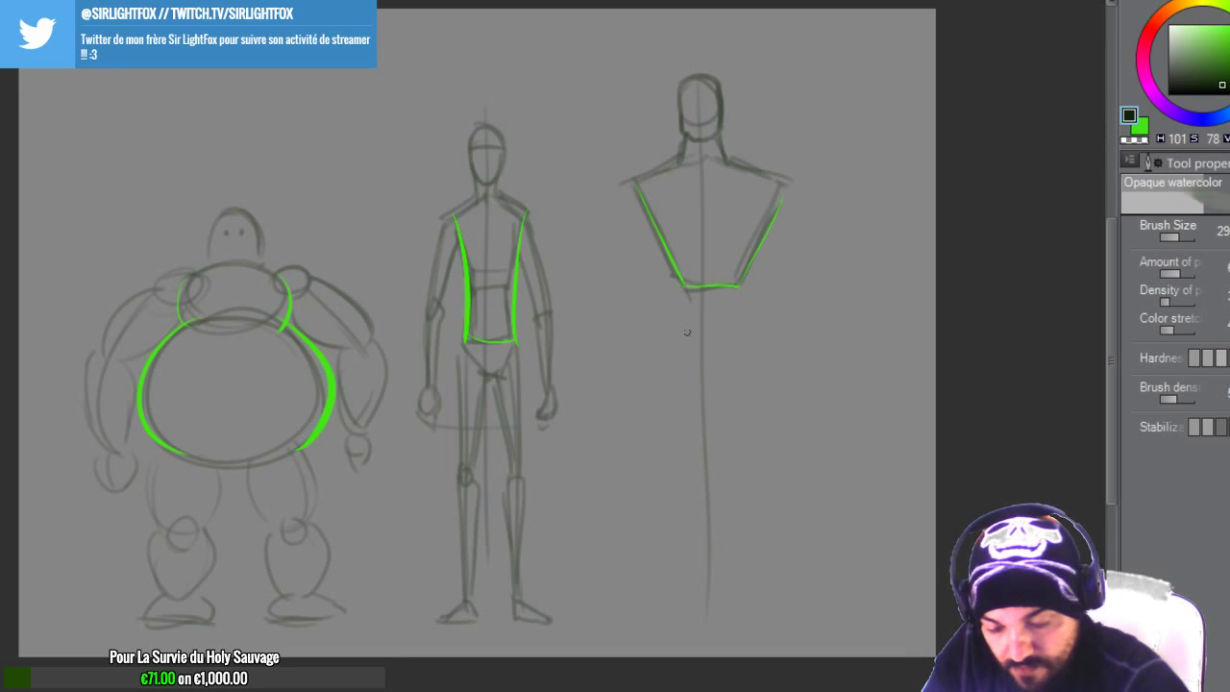
{"action": "mouse_move", "coordinate": [677, 278]}
{"action": "left_mouse_down"}
{"action": "mouse_move", "coordinate": [676, 299]}
{"action": "mouse_move", "coordinate": [730, 337]}
{"action": "mouse_move", "coordinate": [751, 276]}
{"action": "mouse_move", "coordinate": [749, 331]}
{"action": "left_mouse_up"}
{"action": "left_click_drag", "start_coordinate": [677, 286], "coordinate": [657, 385]}
{"action": "left_click_drag", "start_coordinate": [653, 342], "coordinate": [722, 385]}
{"action": "left_click_drag", "start_coordinate": [713, 382], "coordinate": [761, 363]}
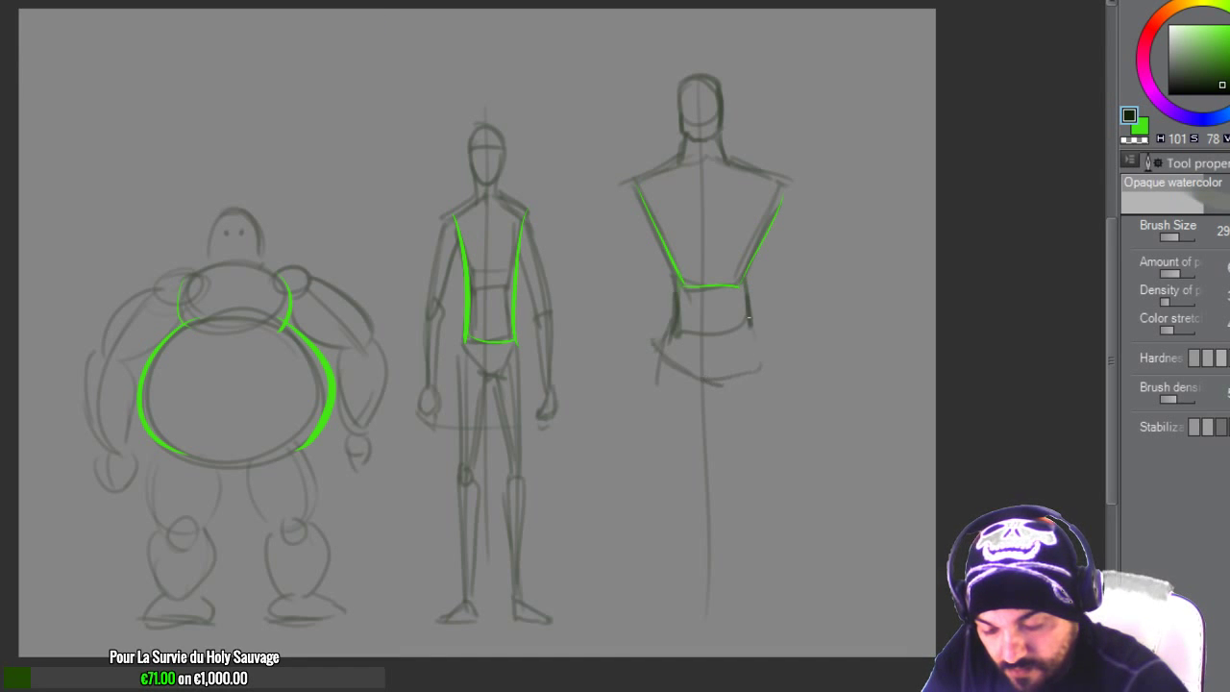
{"action": "left_click_drag", "start_coordinate": [748, 313], "coordinate": [769, 367]}
{"action": "left_click_drag", "start_coordinate": [667, 278], "coordinate": [667, 361]}
Step: Draw a long curved guide line for the third figure's arm nearest the slim figure, from shoulder to below the hips
{"action": "left_click_drag", "start_coordinate": [628, 292], "coordinate": [629, 390]}
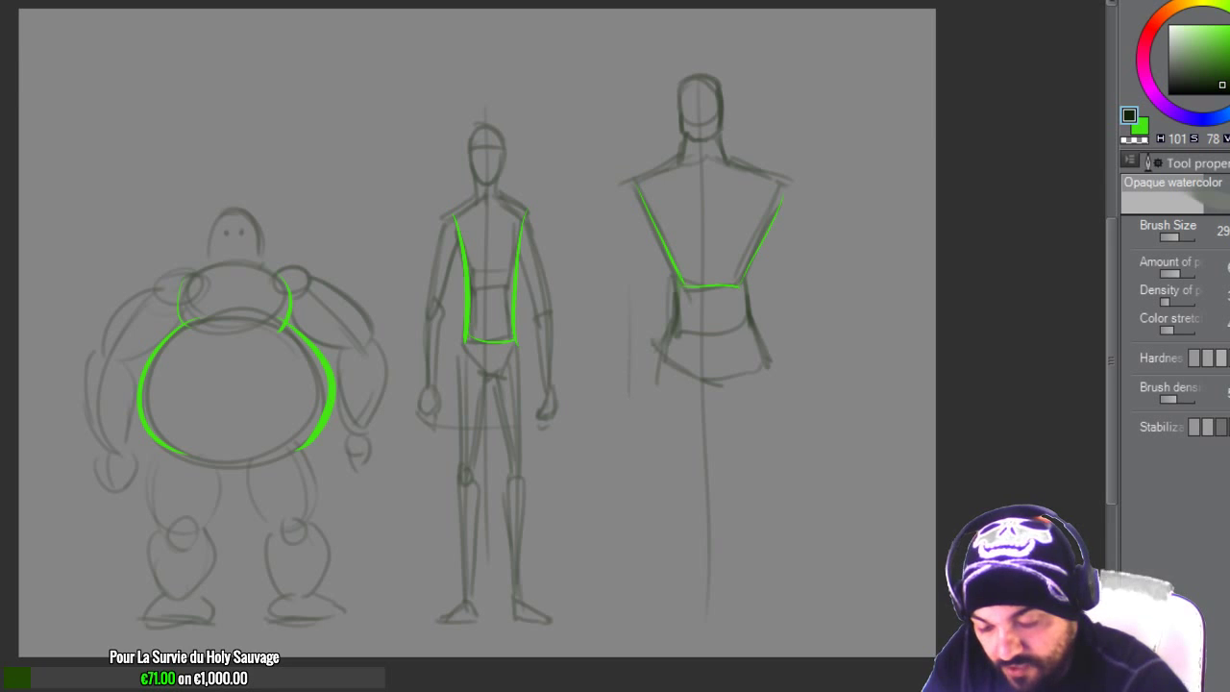
{"action": "key", "text": "ctrl+z"}
{"action": "left_click_drag", "start_coordinate": [629, 187], "coordinate": [596, 386]}
{"action": "key", "text": "ctrl+z"}
{"action": "left_click_drag", "start_coordinate": [631, 184], "coordinate": [608, 416]}
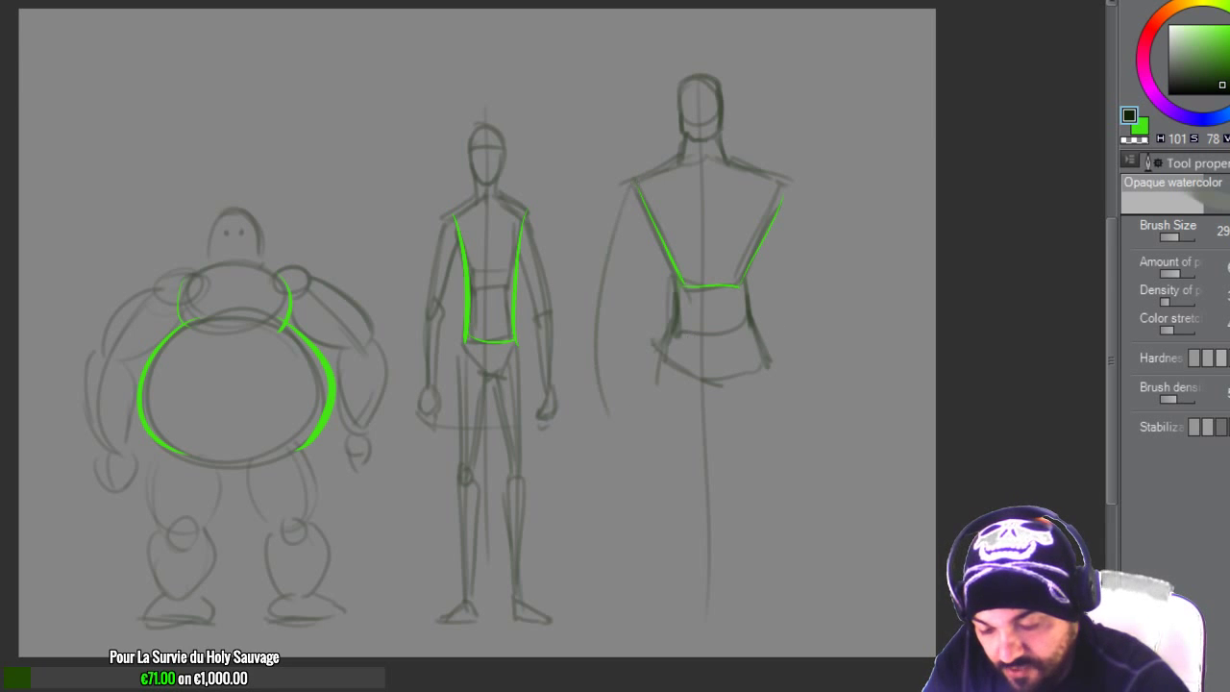
Step: Draw and reinforce a matching curved guide line for the third figure's other arm, from shoulder to hip level
{"action": "mouse_move", "coordinate": [780, 182]}
{"action": "left_mouse_down"}
{"action": "mouse_move", "coordinate": [827, 304]}
{"action": "mouse_move", "coordinate": [815, 374]}
{"action": "left_mouse_up"}
{"action": "key", "text": "ctrl+z"}
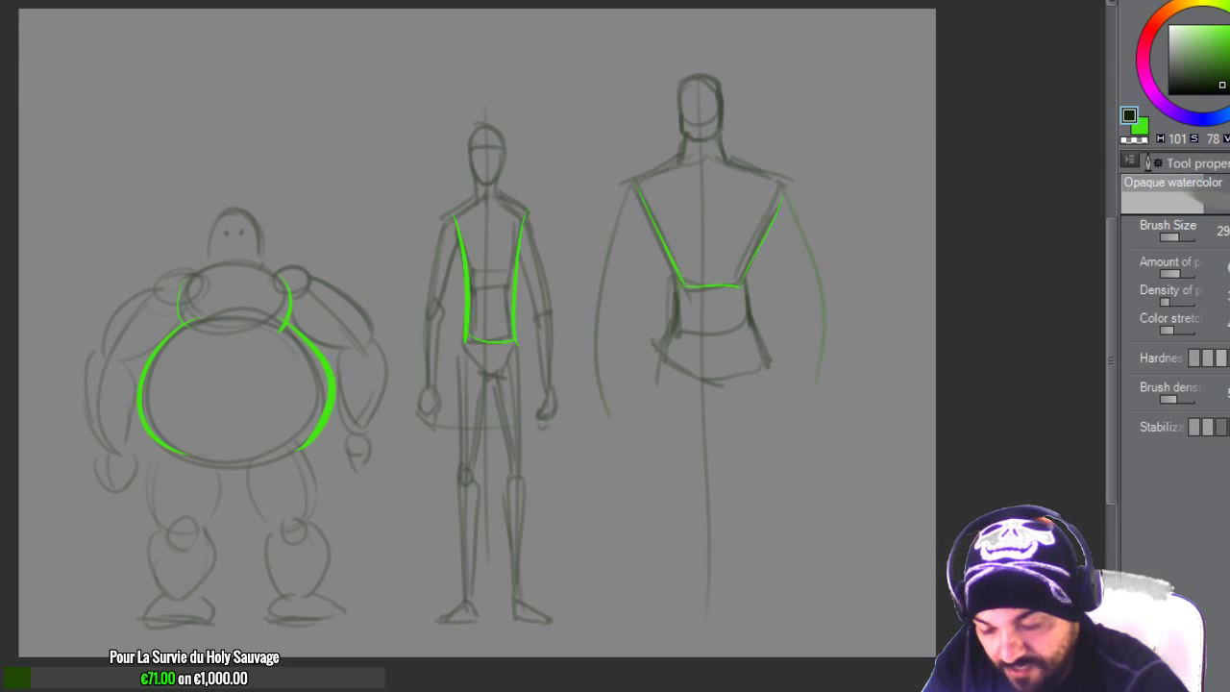
{"action": "left_click_drag", "start_coordinate": [789, 204], "coordinate": [810, 389]}
{"action": "key", "text": "c"}
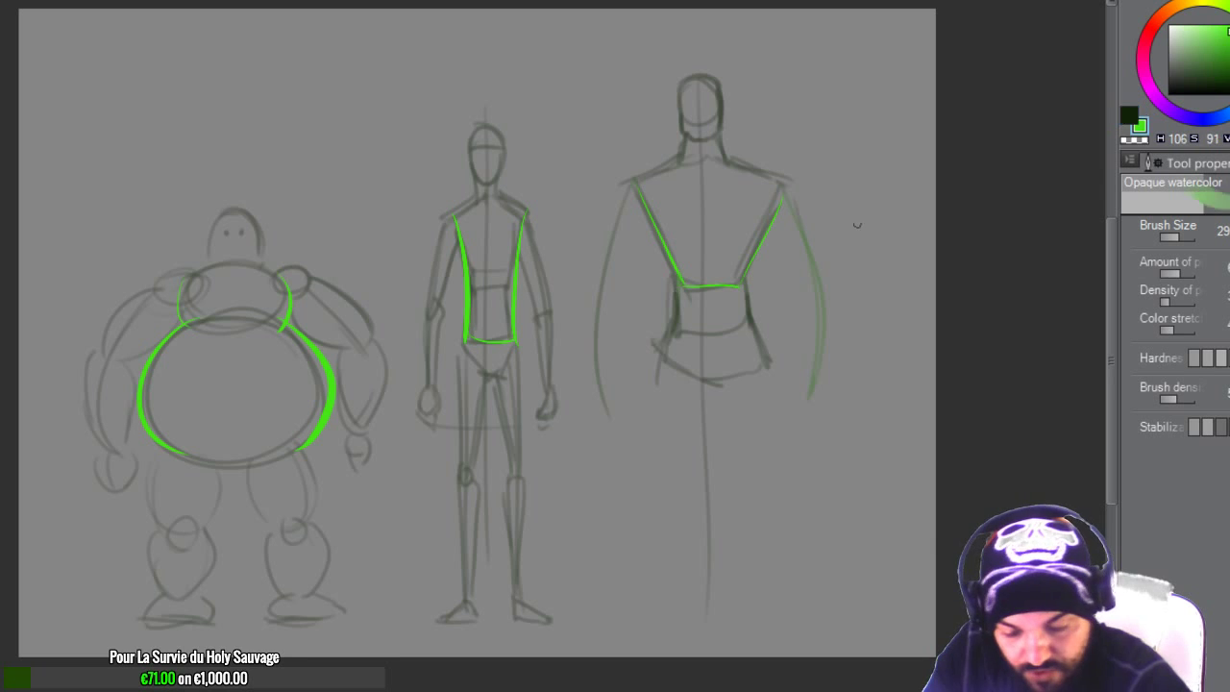
{"action": "key", "text": "c"}
{"action": "left_click_drag", "start_coordinate": [786, 190], "coordinate": [816, 348]}
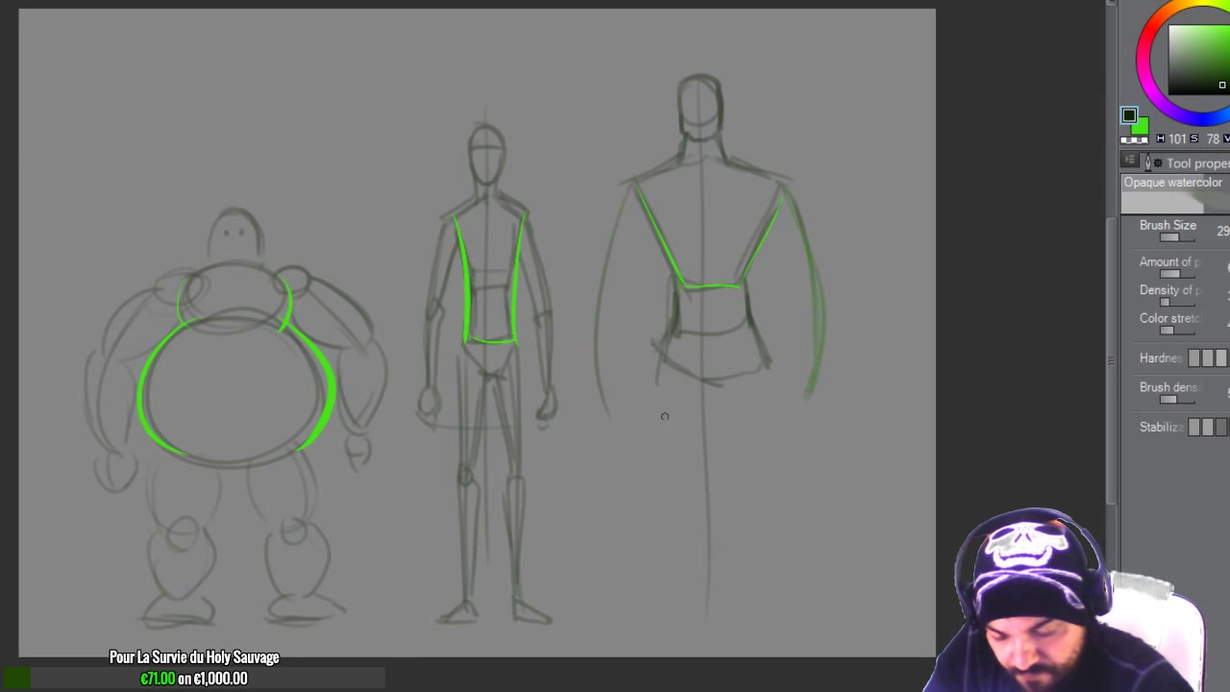
Step: Draw a long leg line below one side of the third figure's pelvis and move the sketch layer slightly upward
{"action": "left_click_drag", "start_coordinate": [663, 375], "coordinate": [662, 609]}
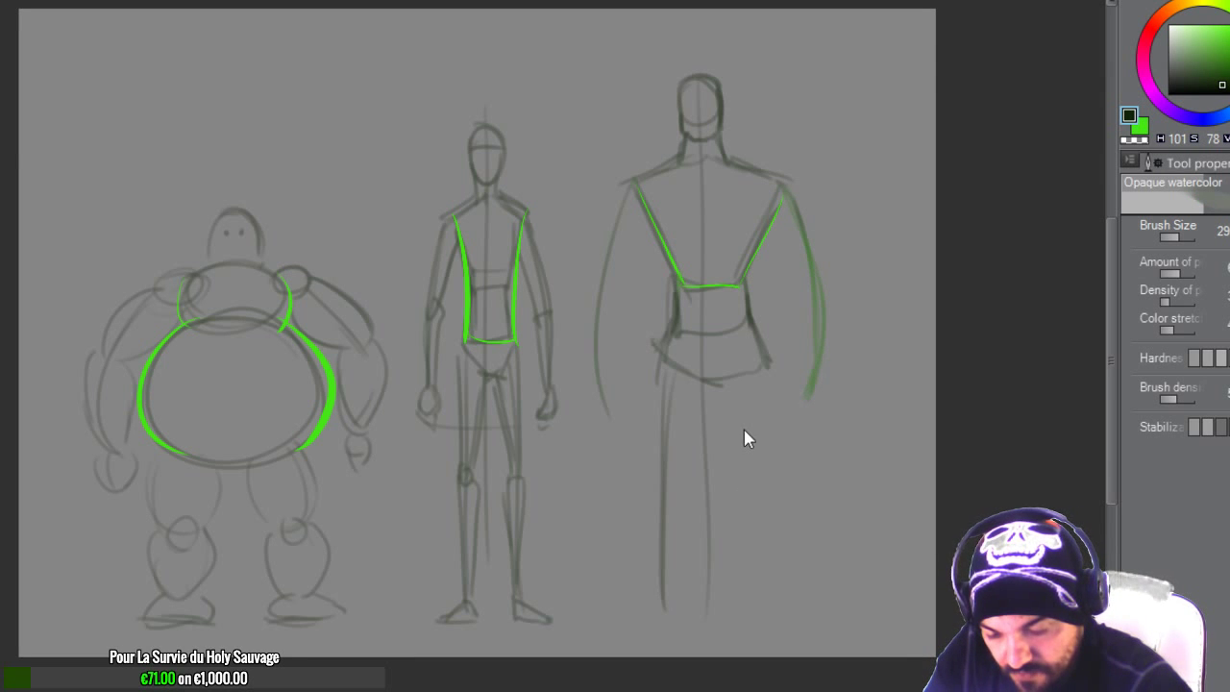
{"action": "key", "text": "k"}
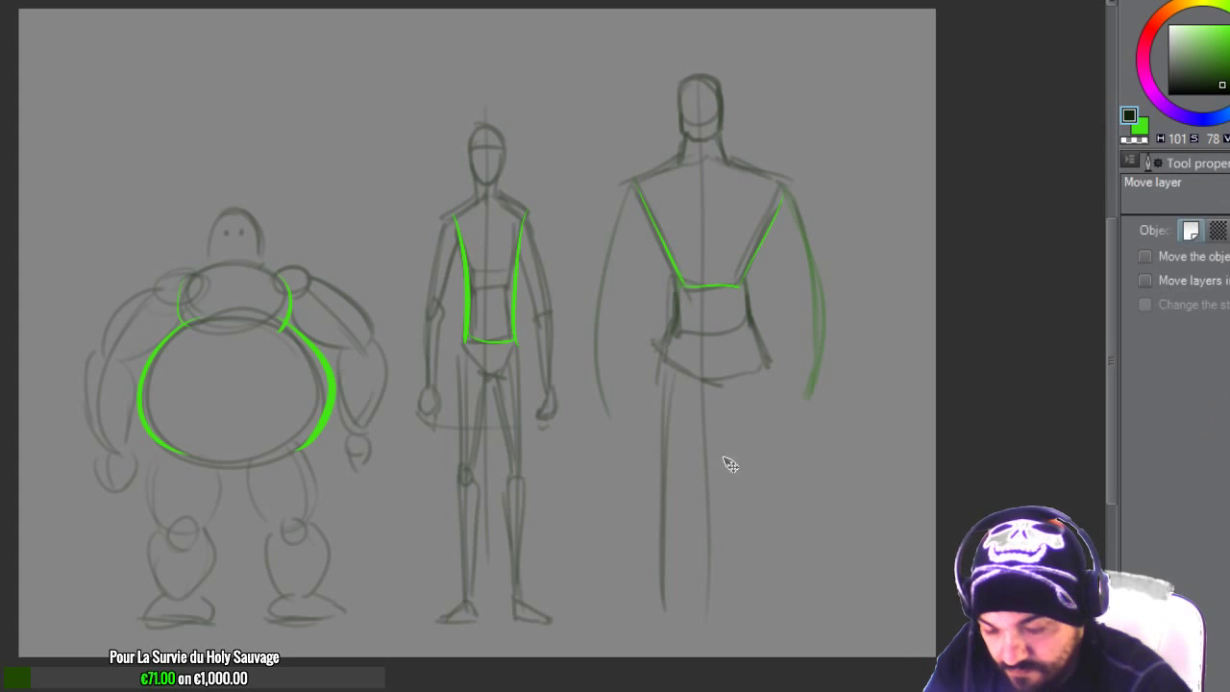
{"action": "left_click_drag", "start_coordinate": [727, 462], "coordinate": [730, 439]}
Step: Cut the third figure out with a rectangular selection, paste it onto its own layer, scale it down proportionally and shift it up
{"action": "key", "text": "m"}
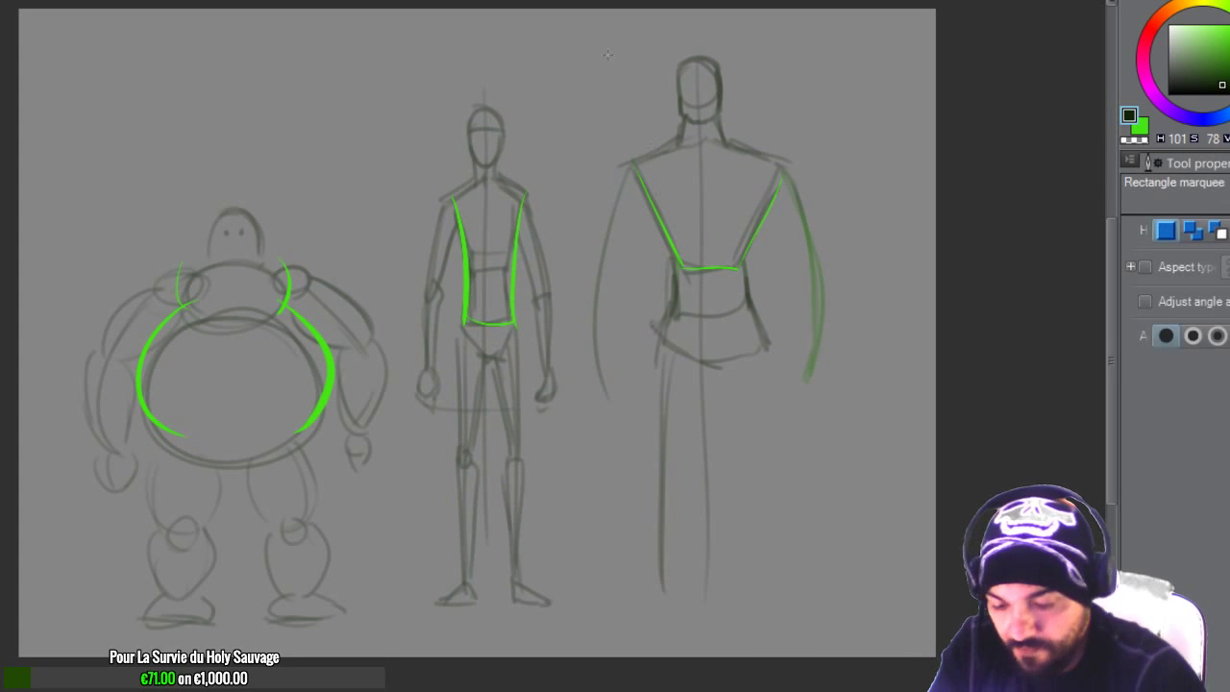
{"action": "left_click_drag", "start_coordinate": [586, 27], "coordinate": [877, 642]}
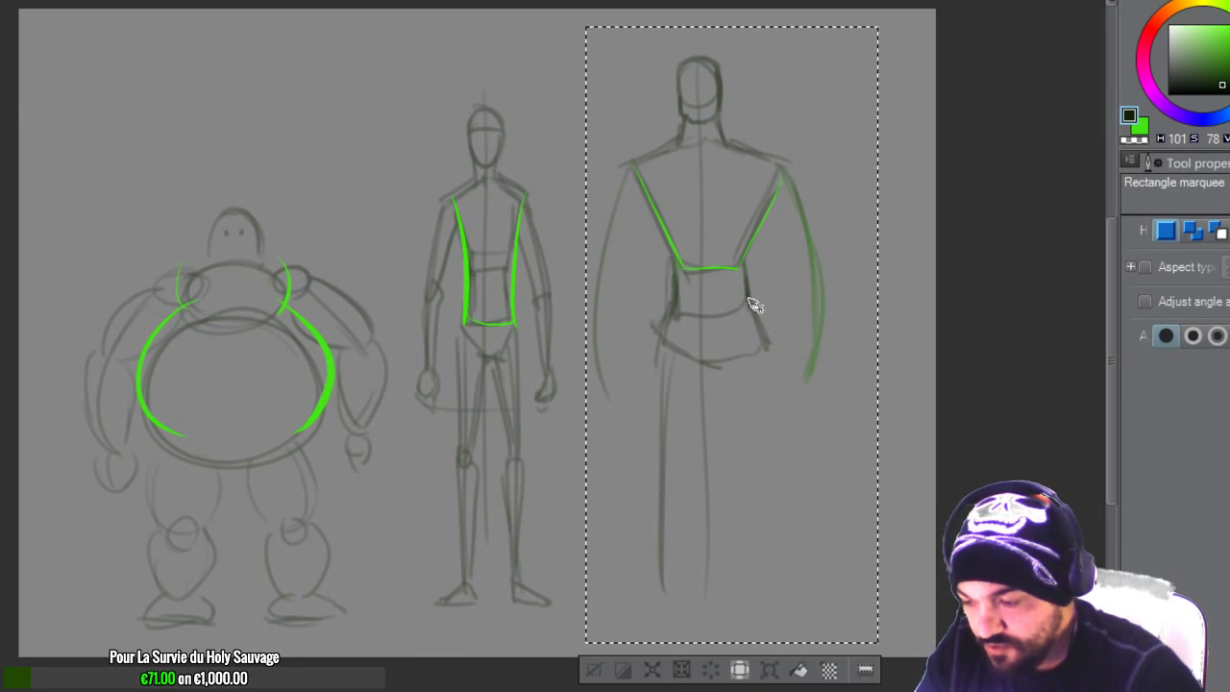
{"action": "key", "text": "ctrl+x"}
{"action": "key", "text": "ctrl+v"}
{"action": "key", "text": "ctrl+v"}
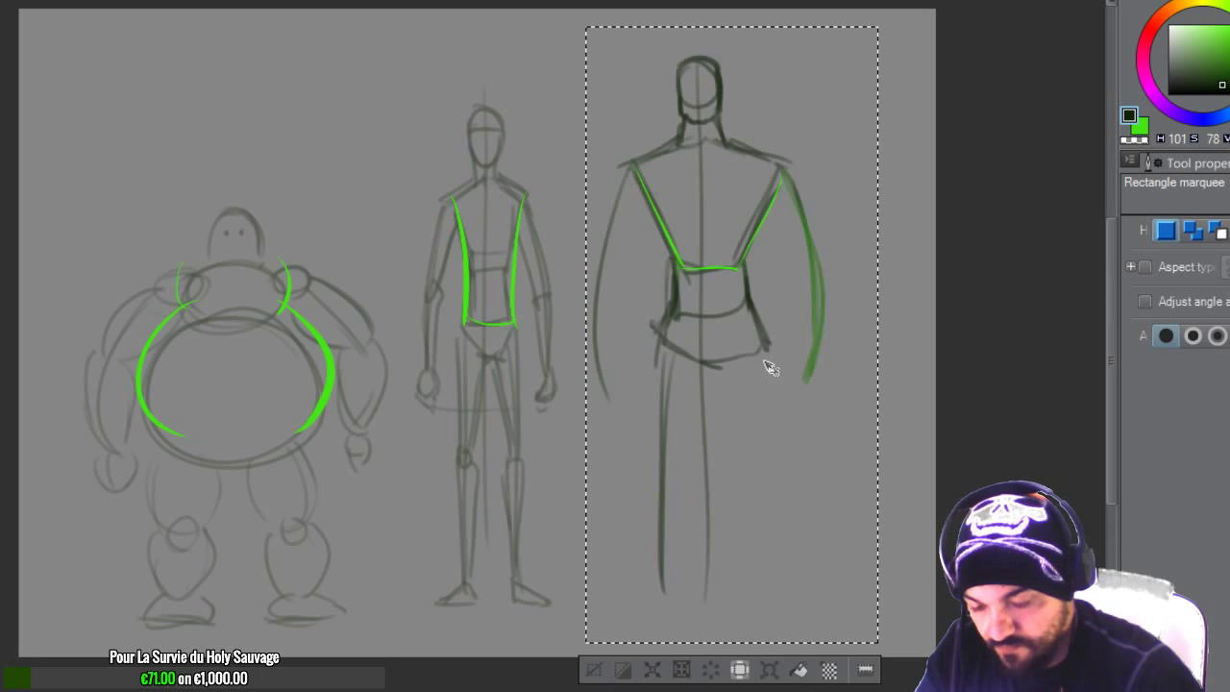
{"action": "key", "text": "ctrl+d"}
{"action": "key", "text": "ctrl+t"}
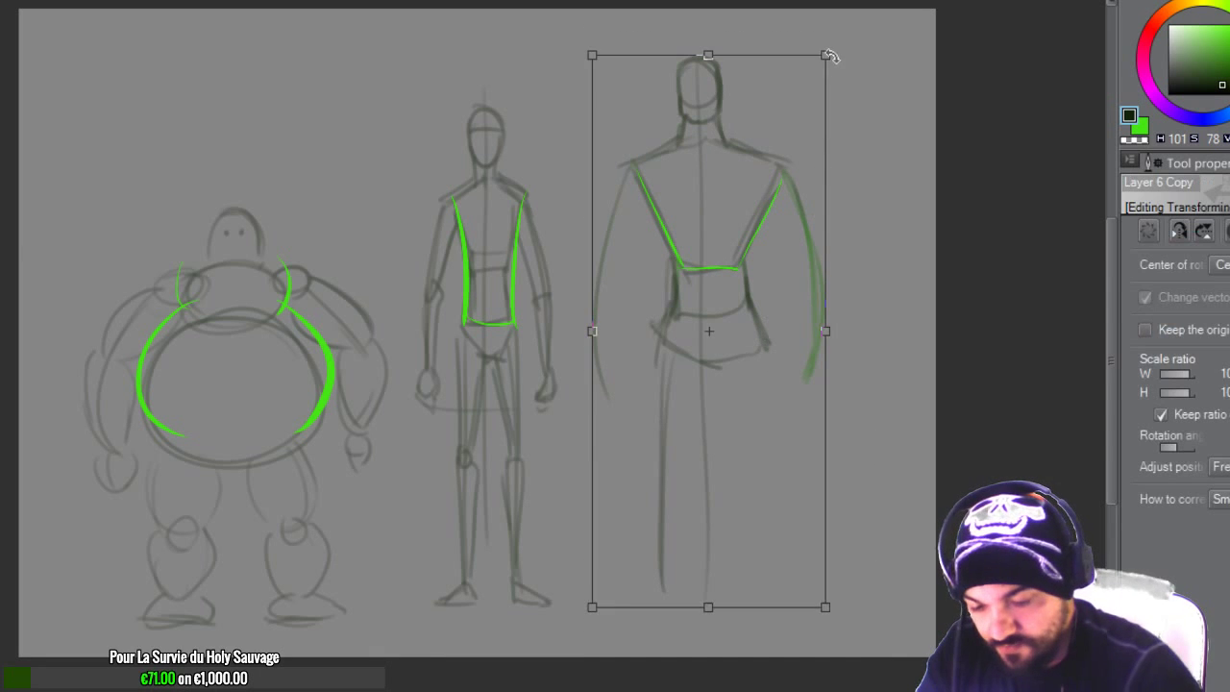
{"action": "left_click_drag", "start_coordinate": [828, 49], "coordinate": [813, 81]}
{"action": "left_click_drag", "start_coordinate": [751, 270], "coordinate": [748, 246]}
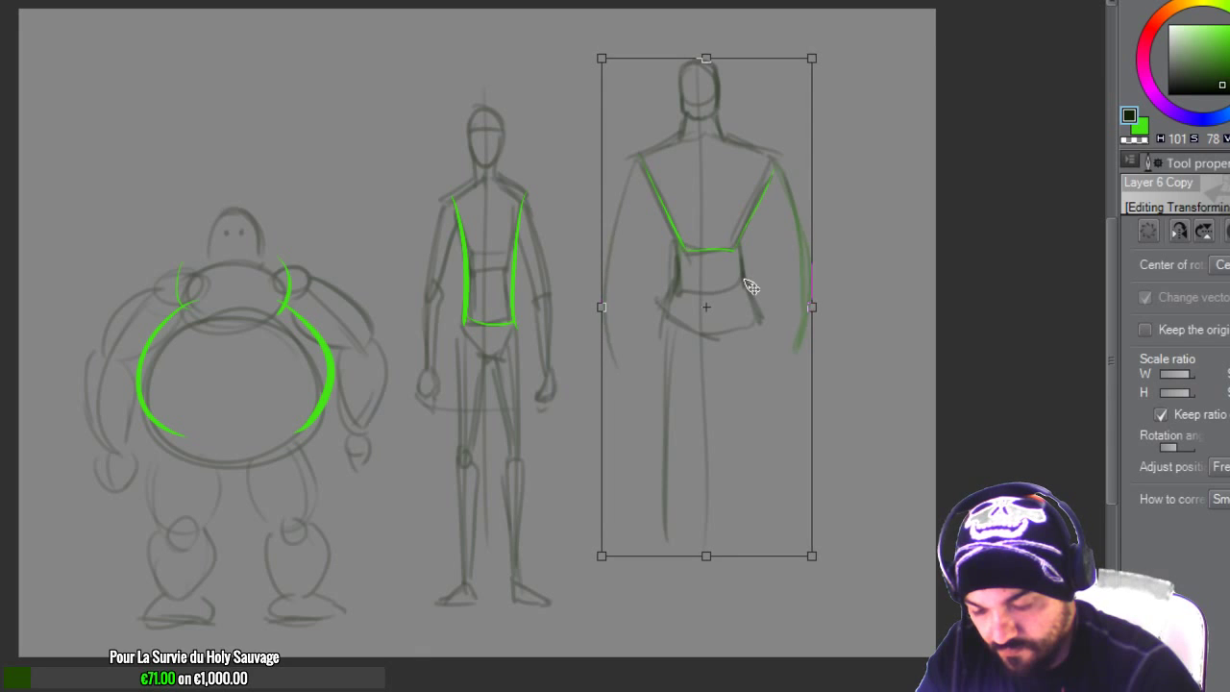
{"action": "key", "text": "Return"}
Step: Draw the third figure's two leg lines from the pelvis to the ground with flat, outward-pointing feet
{"action": "key", "text": "b"}
{"action": "mouse_move", "coordinate": [670, 330]}
{"action": "left_mouse_down"}
{"action": "mouse_move", "coordinate": [661, 610]}
{"action": "mouse_move", "coordinate": [670, 598]}
{"action": "left_mouse_up"}
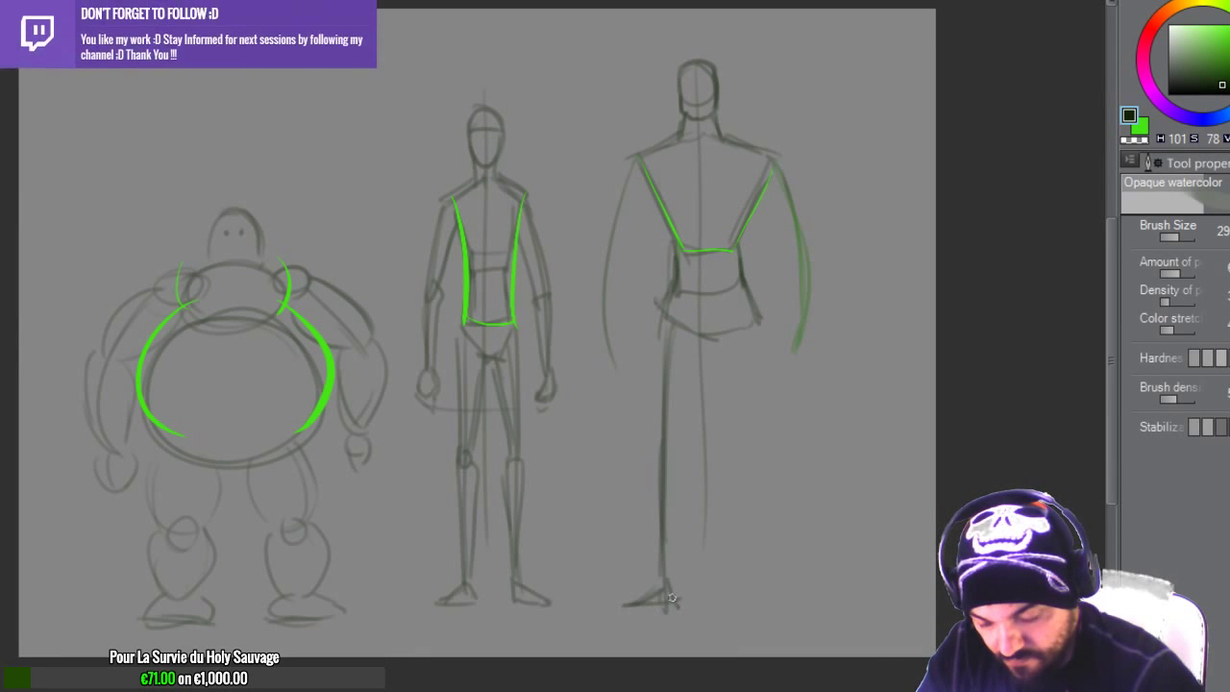
{"action": "mouse_move", "coordinate": [743, 332]}
{"action": "left_mouse_down"}
{"action": "mouse_move", "coordinate": [761, 554]}
{"action": "mouse_move", "coordinate": [738, 343]}
{"action": "mouse_move", "coordinate": [749, 613]}
{"action": "left_mouse_up"}
{"action": "key", "text": "ctrl+z"}
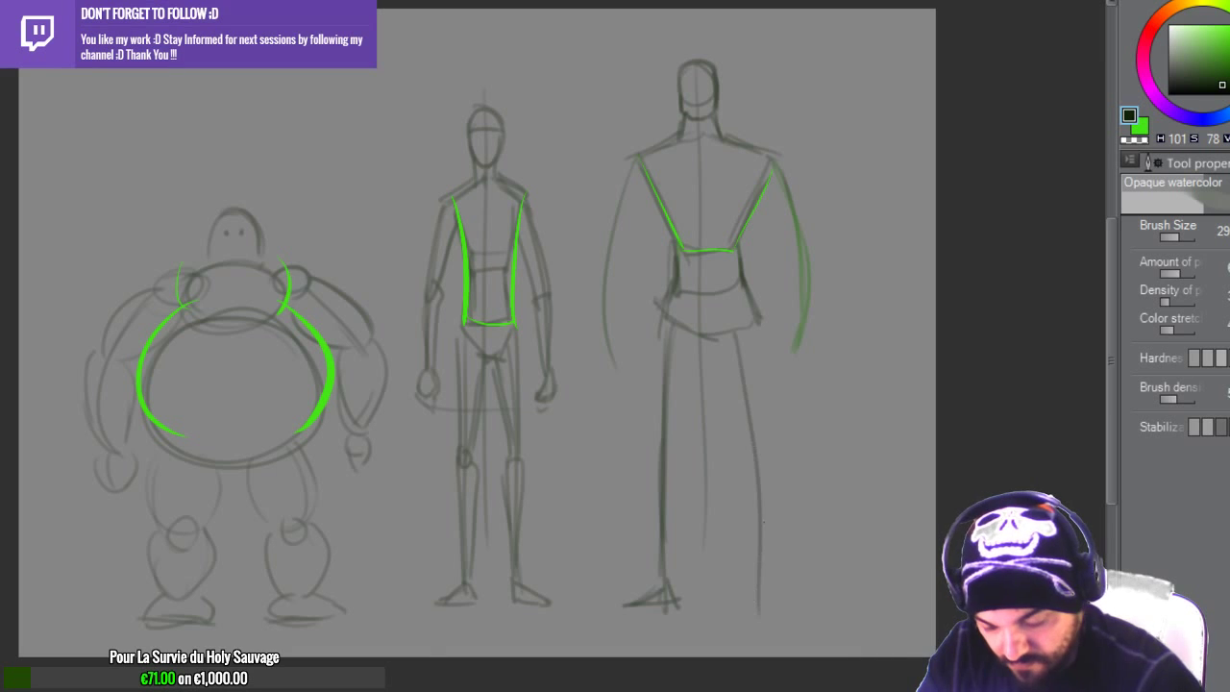
{"action": "key", "text": "ctrl+z"}
{"action": "left_click_drag", "start_coordinate": [654, 596], "coordinate": [682, 605]}
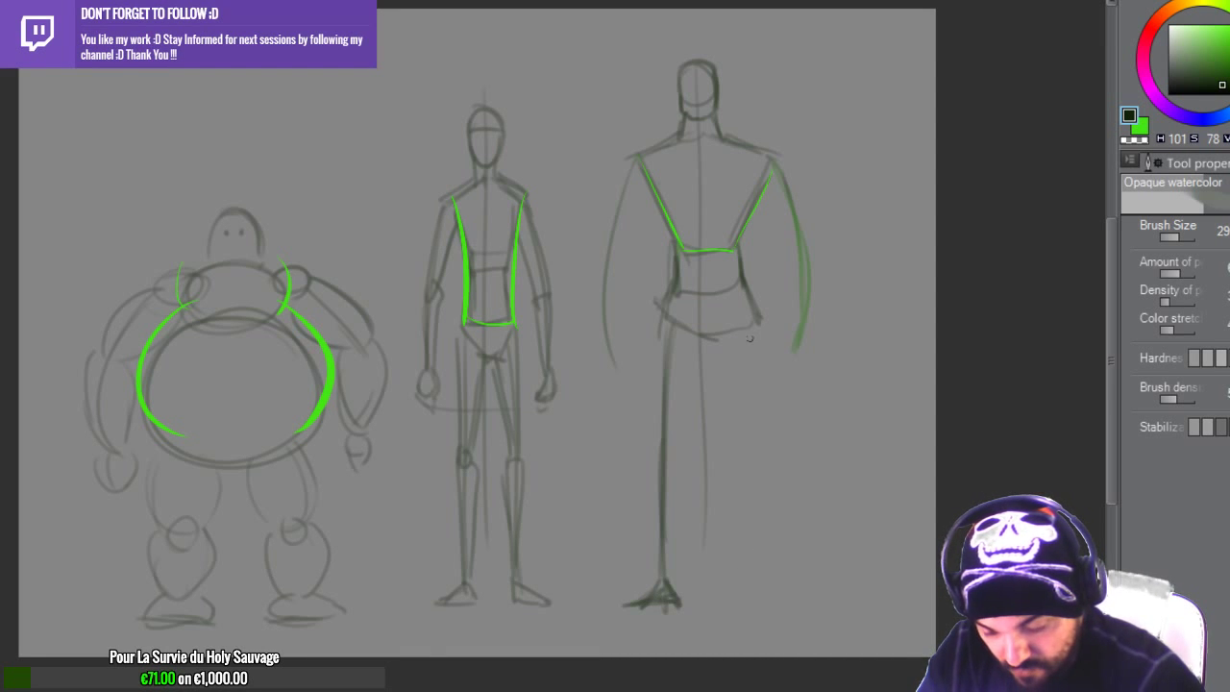
{"action": "mouse_move", "coordinate": [742, 324]}
{"action": "left_mouse_down"}
{"action": "mouse_move", "coordinate": [757, 611]}
{"action": "mouse_move", "coordinate": [793, 601]}
{"action": "left_mouse_up"}
{"action": "key", "text": "ctrl+z"}
{"action": "key", "text": "ctrl+z"}
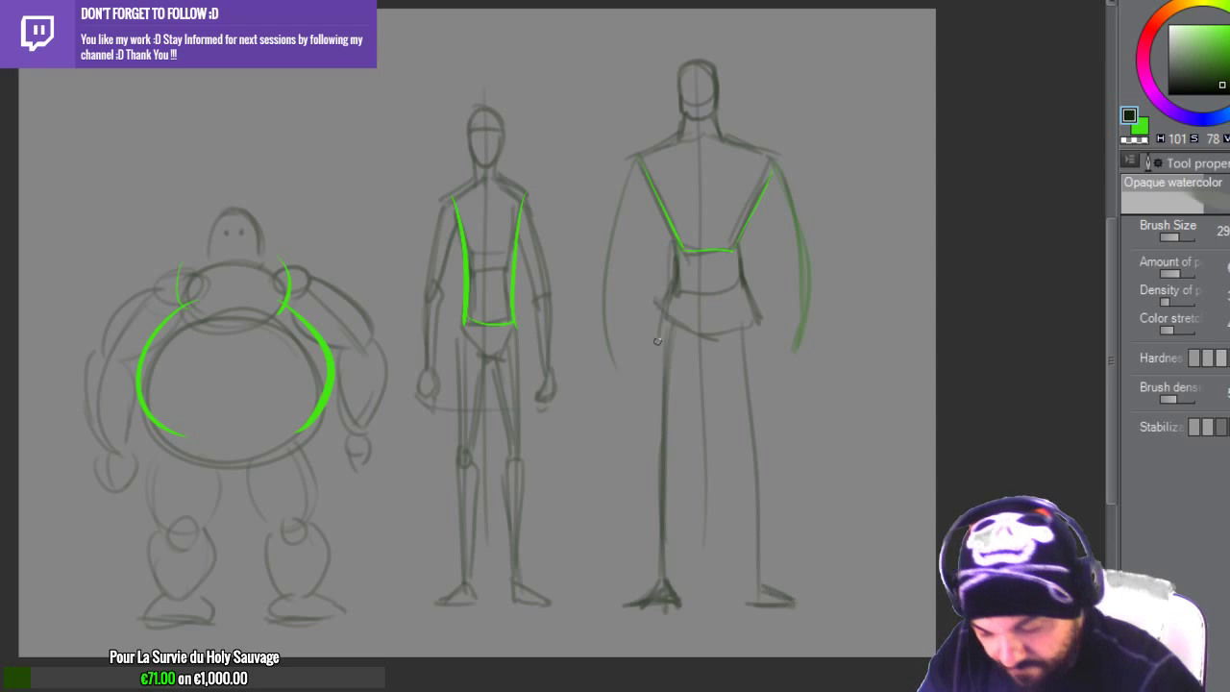
Step: Build the third figure's two thighs with outer and inner contours tapering from the pelvis to the knees
{"action": "left_click_drag", "start_coordinate": [660, 311], "coordinate": [659, 467]}
{"action": "mouse_move", "coordinate": [651, 373]}
{"action": "left_mouse_down"}
{"action": "mouse_move", "coordinate": [661, 474]}
{"action": "mouse_move", "coordinate": [708, 323]}
{"action": "mouse_move", "coordinate": [673, 442]}
{"action": "left_mouse_up"}
{"action": "left_click_drag", "start_coordinate": [710, 326], "coordinate": [731, 421]}
{"action": "left_click_drag", "start_coordinate": [717, 367], "coordinate": [766, 453]}
{"action": "left_click_drag", "start_coordinate": [749, 309], "coordinate": [767, 450]}
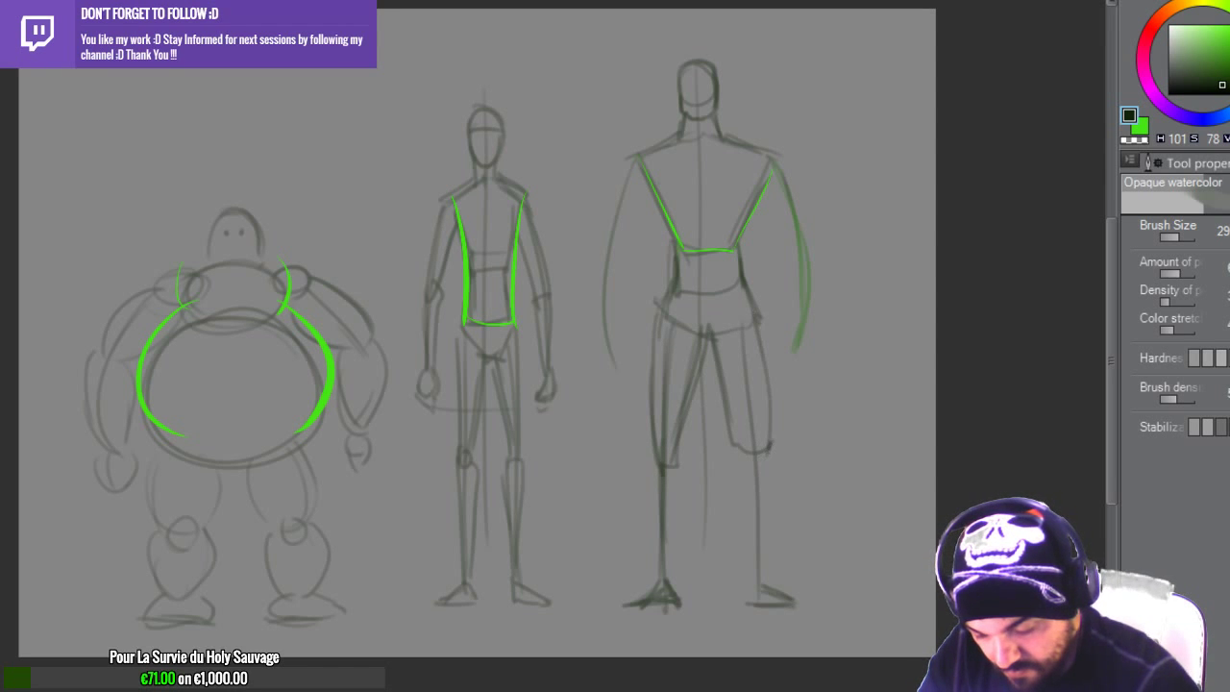
Step: Give the third figure's lower legs thickness with calf contours tapering from the knees to the ankles
{"action": "left_click_drag", "start_coordinate": [658, 457], "coordinate": [653, 580]}
{"action": "left_click_drag", "start_coordinate": [686, 457], "coordinate": [674, 582]}
{"action": "mouse_move", "coordinate": [738, 447]}
{"action": "left_mouse_down"}
{"action": "mouse_move", "coordinate": [754, 589]}
{"action": "mouse_move", "coordinate": [765, 584]}
{"action": "mouse_move", "coordinate": [756, 599]}
{"action": "left_mouse_up"}
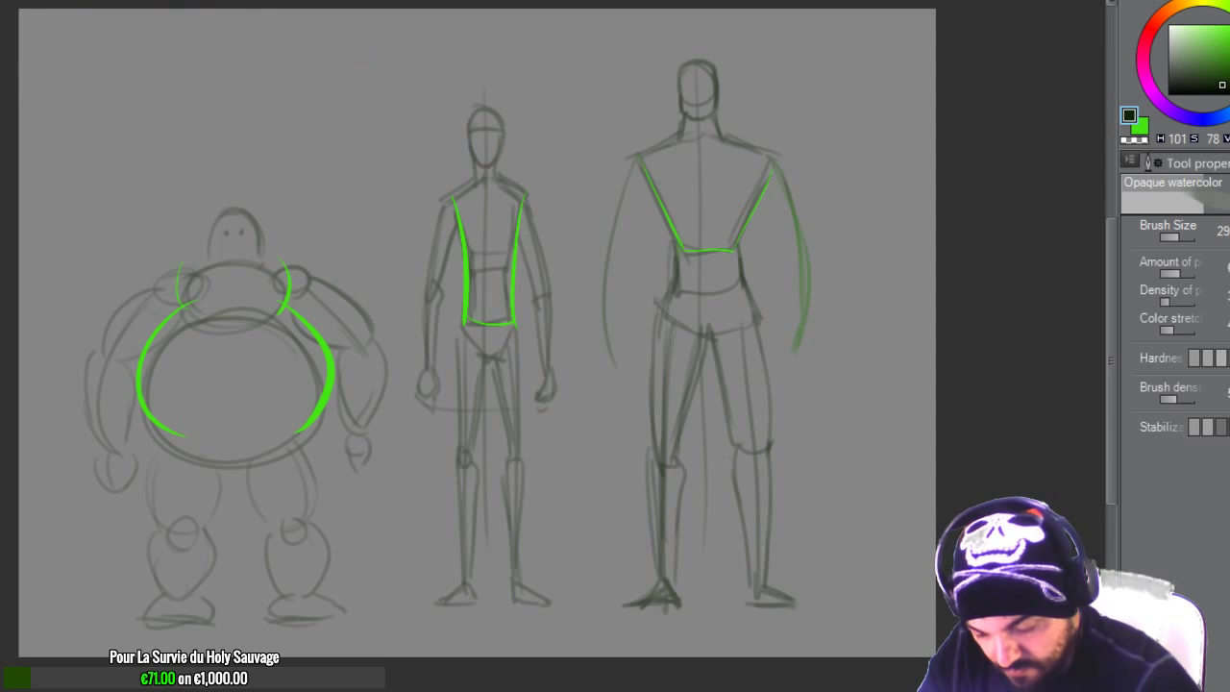
{"action": "left_click_drag", "start_coordinate": [680, 419], "coordinate": [677, 596]}
{"action": "left_click_drag", "start_coordinate": [651, 423], "coordinate": [643, 505]}
Step: Flesh out both of the third figure's arms with upper arms, elbow breaks, thick forearms and small oval hands
{"action": "mouse_move", "coordinate": [634, 151]}
{"action": "left_mouse_down"}
{"action": "mouse_move", "coordinate": [599, 263]}
{"action": "mouse_move", "coordinate": [615, 367]}
{"action": "left_mouse_up"}
{"action": "left_click_drag", "start_coordinate": [598, 280], "coordinate": [612, 369]}
{"action": "left_click_drag", "start_coordinate": [630, 251], "coordinate": [624, 402]}
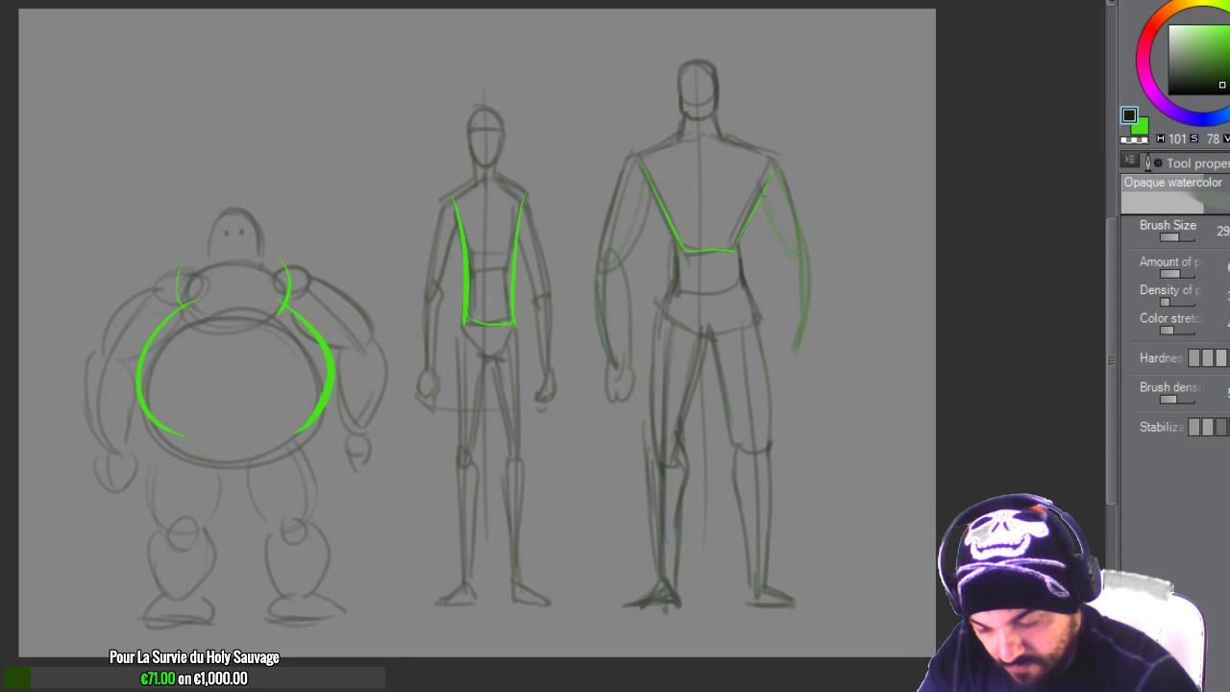
{"action": "mouse_move", "coordinate": [766, 156]}
{"action": "left_mouse_down"}
{"action": "mouse_move", "coordinate": [805, 221]}
{"action": "mouse_move", "coordinate": [794, 356]}
{"action": "left_mouse_up"}
{"action": "left_click_drag", "start_coordinate": [813, 246], "coordinate": [799, 359]}
{"action": "mouse_move", "coordinate": [794, 351]}
{"action": "left_mouse_down"}
{"action": "mouse_move", "coordinate": [780, 388]}
{"action": "mouse_move", "coordinate": [795, 390]}
{"action": "left_mouse_up"}
Step: Rework the inner thigh, hip and waist contours on the third figure's side nearest the slim figure, erasing stray lines
{"action": "left_click_drag", "start_coordinate": [688, 336], "coordinate": [682, 467]}
{"action": "left_click_drag", "start_coordinate": [698, 337], "coordinate": [694, 457]}
{"action": "left_click_drag", "start_coordinate": [651, 315], "coordinate": [657, 445]}
{"action": "left_click_drag", "start_coordinate": [671, 284], "coordinate": [655, 344]}
{"action": "left_click_drag", "start_coordinate": [672, 250], "coordinate": [670, 282]}
{"action": "left_click_drag", "start_coordinate": [673, 225], "coordinate": [655, 365]}
{"action": "key", "text": "e"}
{"action": "key", "text": "b"}
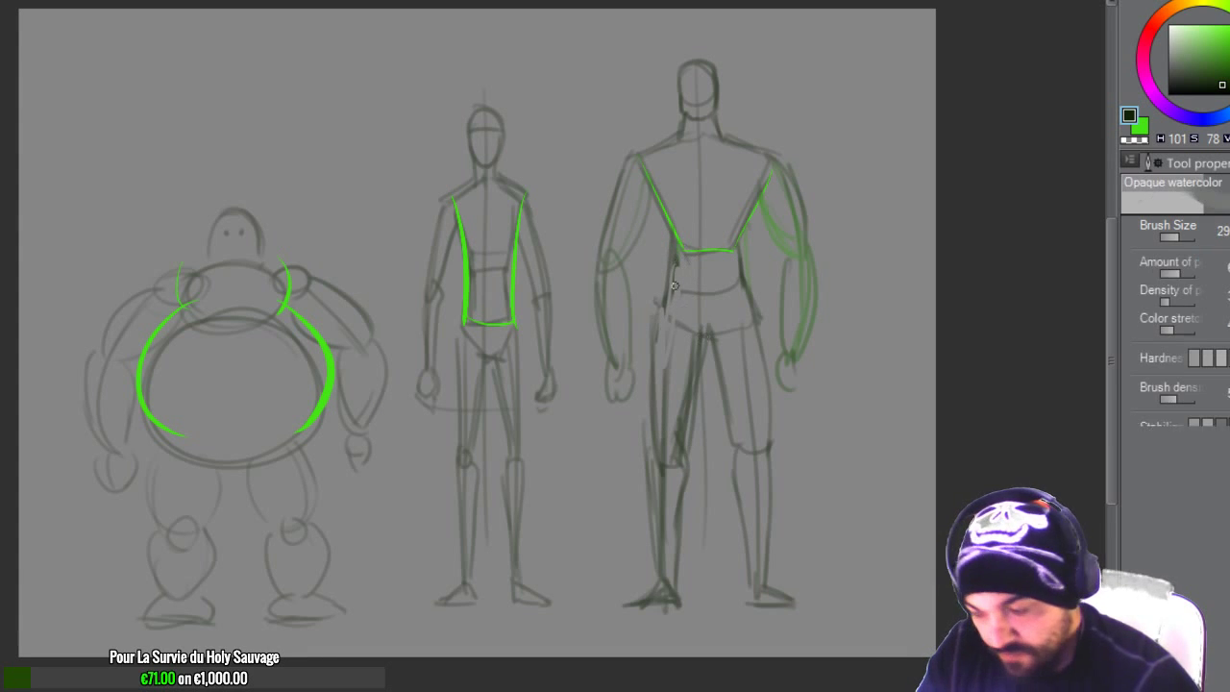
{"action": "left_click_drag", "start_coordinate": [669, 247], "coordinate": [665, 415]}
Step: Refine the third figure's inner arm, neck, shoulders and head guidelines, and add a horizontal line across its chest
{"action": "left_click_drag", "start_coordinate": [623, 282], "coordinate": [643, 206]}
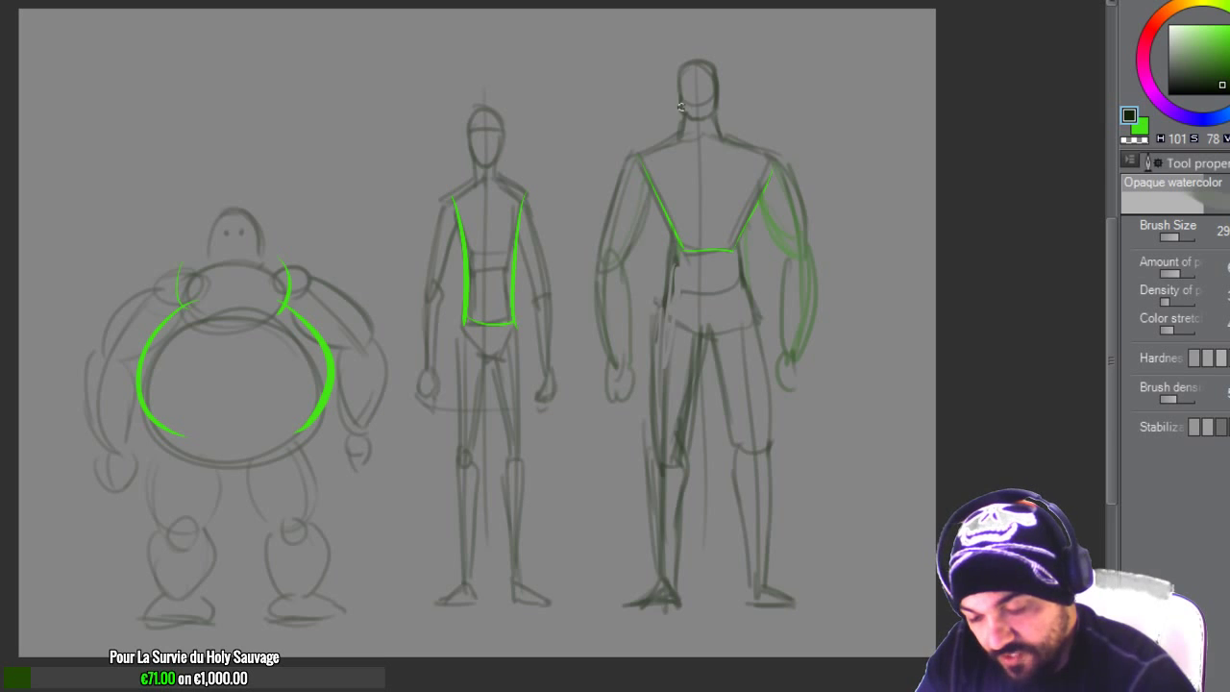
{"action": "mouse_move", "coordinate": [681, 109]}
{"action": "left_mouse_down"}
{"action": "mouse_move", "coordinate": [708, 52]}
{"action": "mouse_move", "coordinate": [694, 58]}
{"action": "mouse_move", "coordinate": [716, 84]}
{"action": "mouse_move", "coordinate": [701, 103]}
{"action": "mouse_move", "coordinate": [706, 83]}
{"action": "mouse_move", "coordinate": [681, 88]}
{"action": "mouse_move", "coordinate": [718, 85]}
{"action": "mouse_move", "coordinate": [695, 61]}
{"action": "mouse_move", "coordinate": [627, 159]}
{"action": "left_mouse_up"}
{"action": "left_click_drag", "start_coordinate": [720, 128], "coordinate": [762, 151]}
{"action": "left_click_drag", "start_coordinate": [647, 156], "coordinate": [621, 171]}
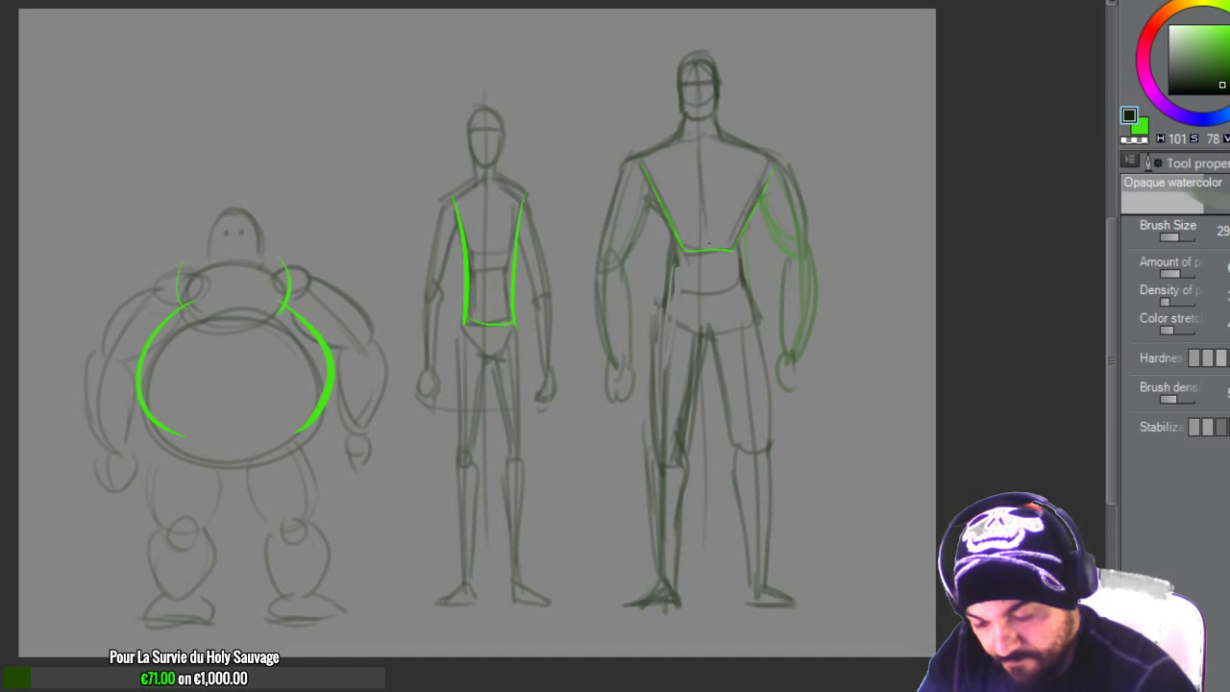
{"action": "left_click_drag", "start_coordinate": [653, 193], "coordinate": [749, 197]}
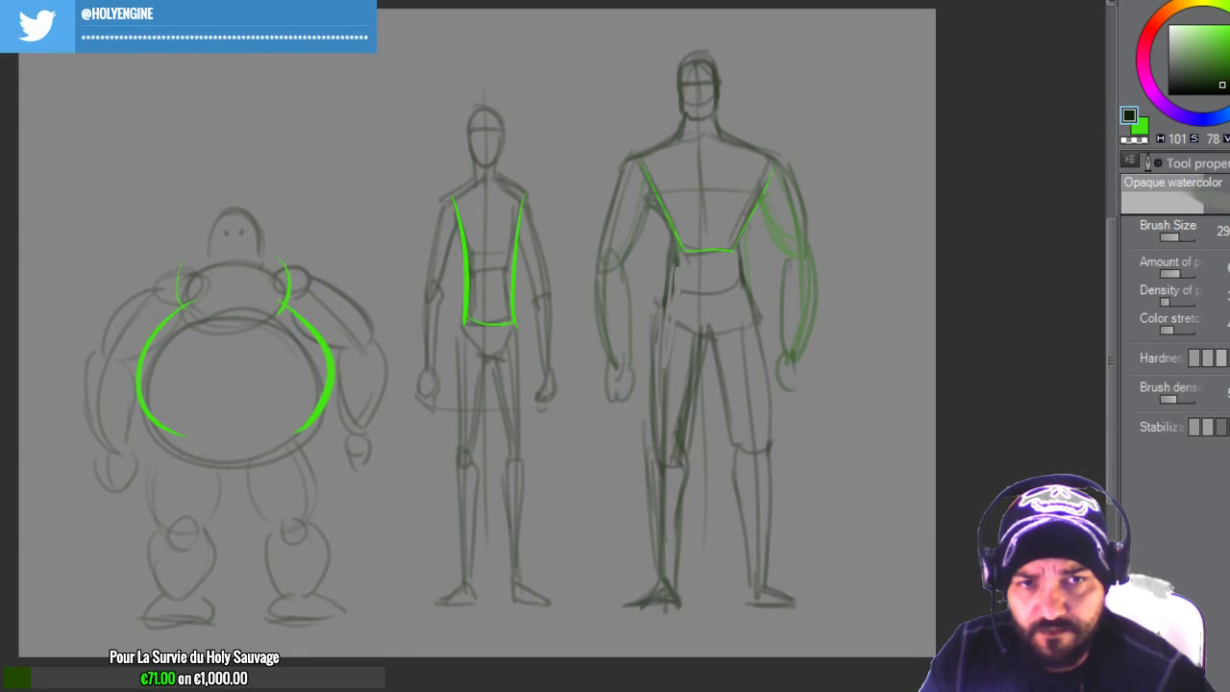
Step: Scale the three sketched figures down proportionally and move them toward the canvas's lower-left corner, freeing space for a fourth
{"action": "key", "text": "ctrl+t"}
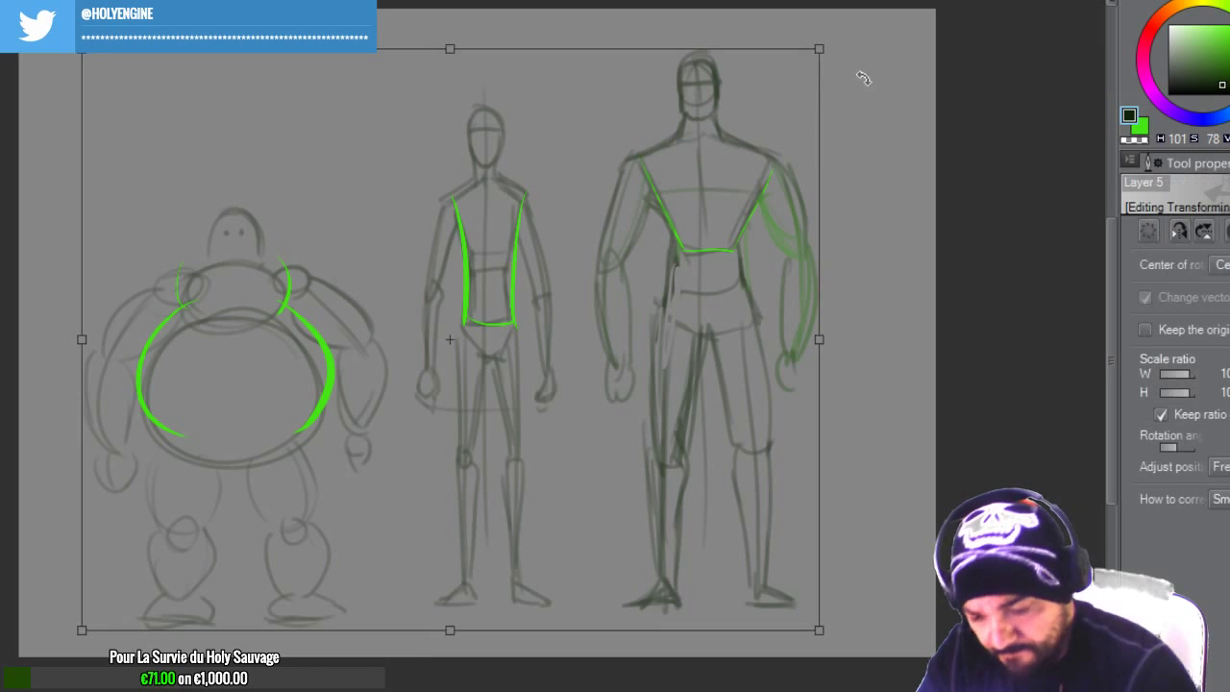
{"action": "left_click_drag", "start_coordinate": [449, 339], "coordinate": [82, 628]}
{"action": "mouse_move", "coordinate": [819, 48]}
{"action": "left_mouse_down"}
{"action": "mouse_move", "coordinate": [730, 125]}
{"action": "mouse_move", "coordinate": [717, 163]}
{"action": "mouse_move", "coordinate": [697, 144]}
{"action": "left_mouse_up"}
{"action": "mouse_move", "coordinate": [605, 407]}
{"action": "left_mouse_down"}
{"action": "mouse_move", "coordinate": [561, 408]}
{"action": "mouse_move", "coordinate": [549, 424]}
{"action": "left_mouse_up"}
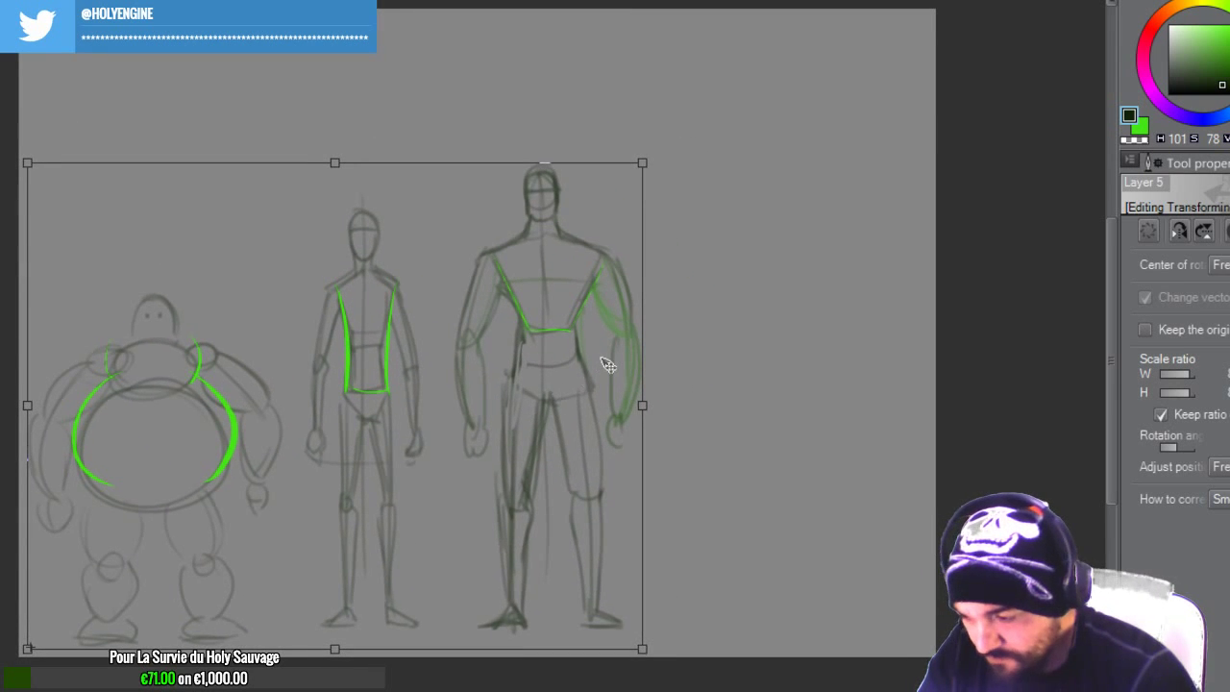
{"action": "key", "text": "Return"}
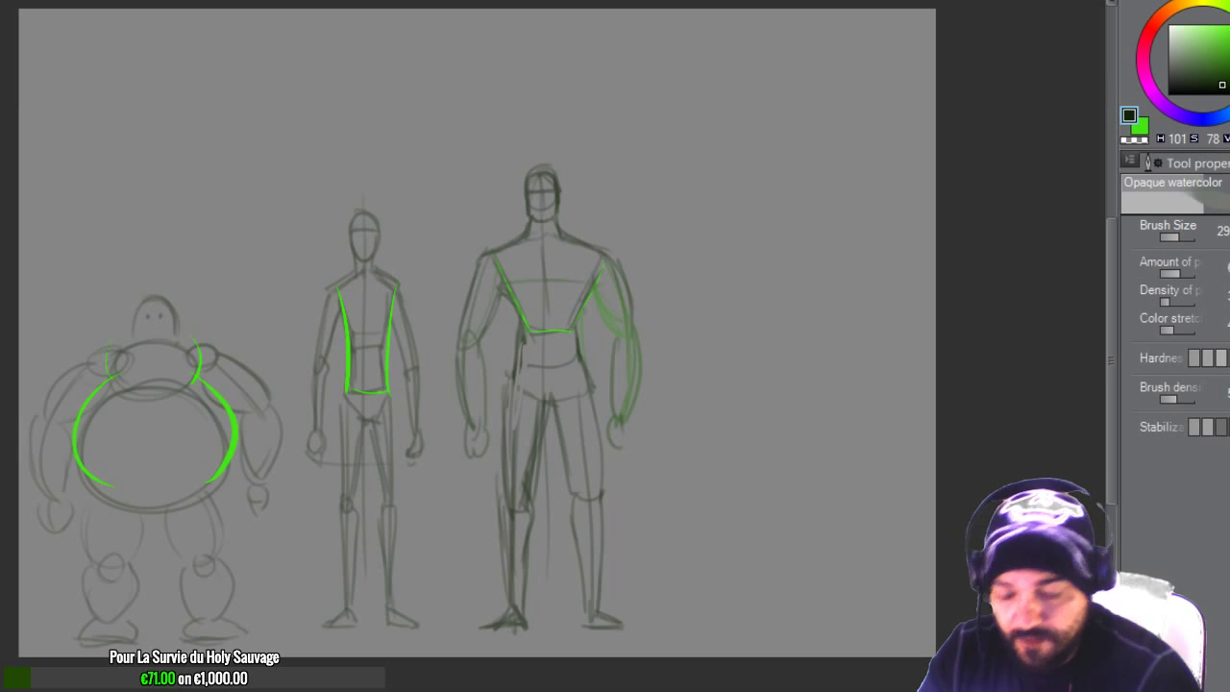
{"action": "left_click_drag", "start_coordinate": [720, 175], "coordinate": [730, 630]}
{"action": "key", "text": "ctrl+z"}
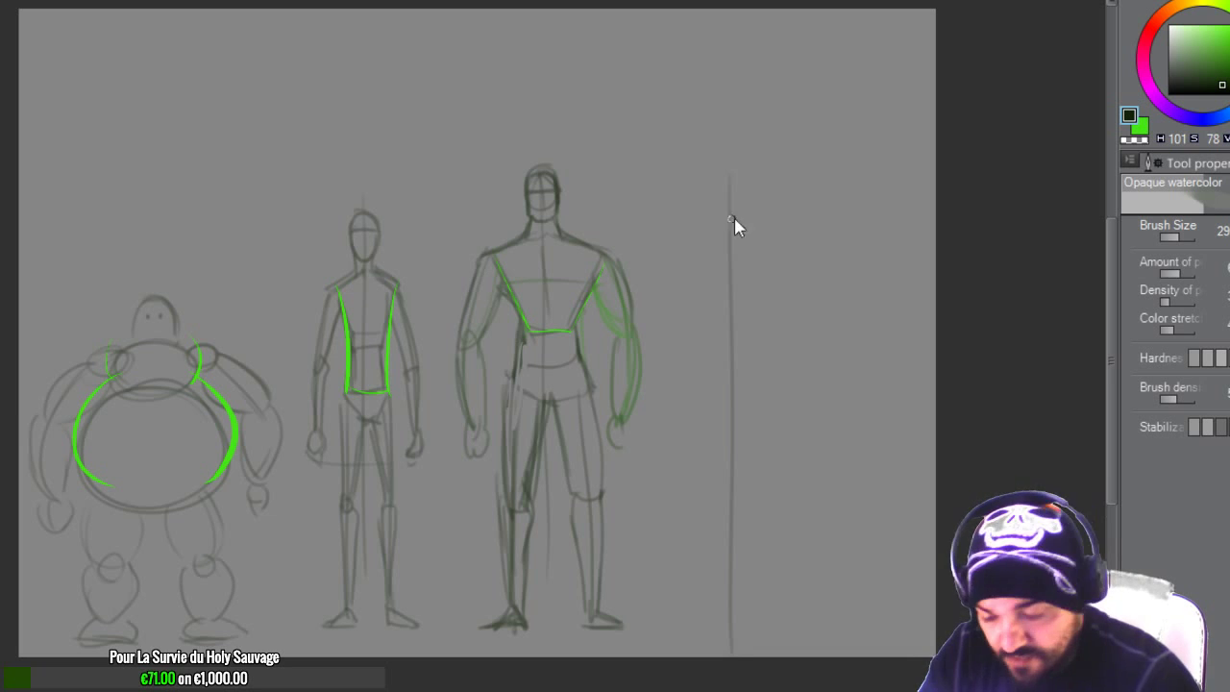
{"action": "key", "text": "ctrl+z"}
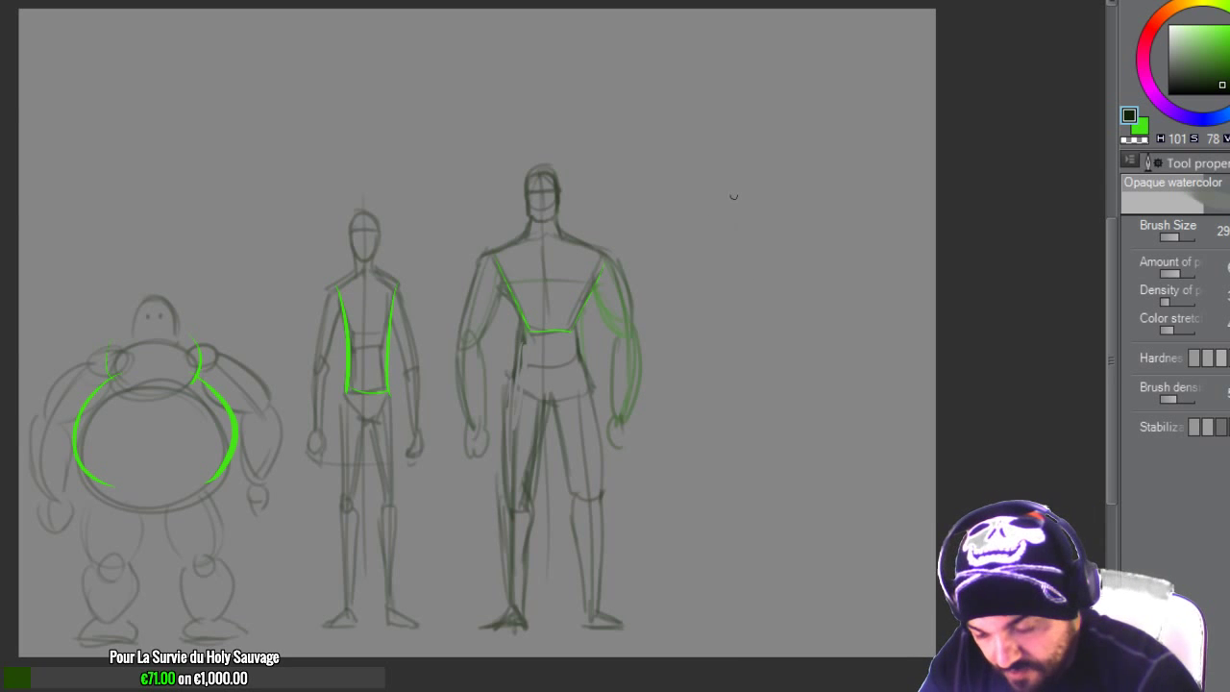
{"action": "left_click_drag", "start_coordinate": [726, 189], "coordinate": [724, 518]}
{"action": "key", "text": "ctrl+z"}
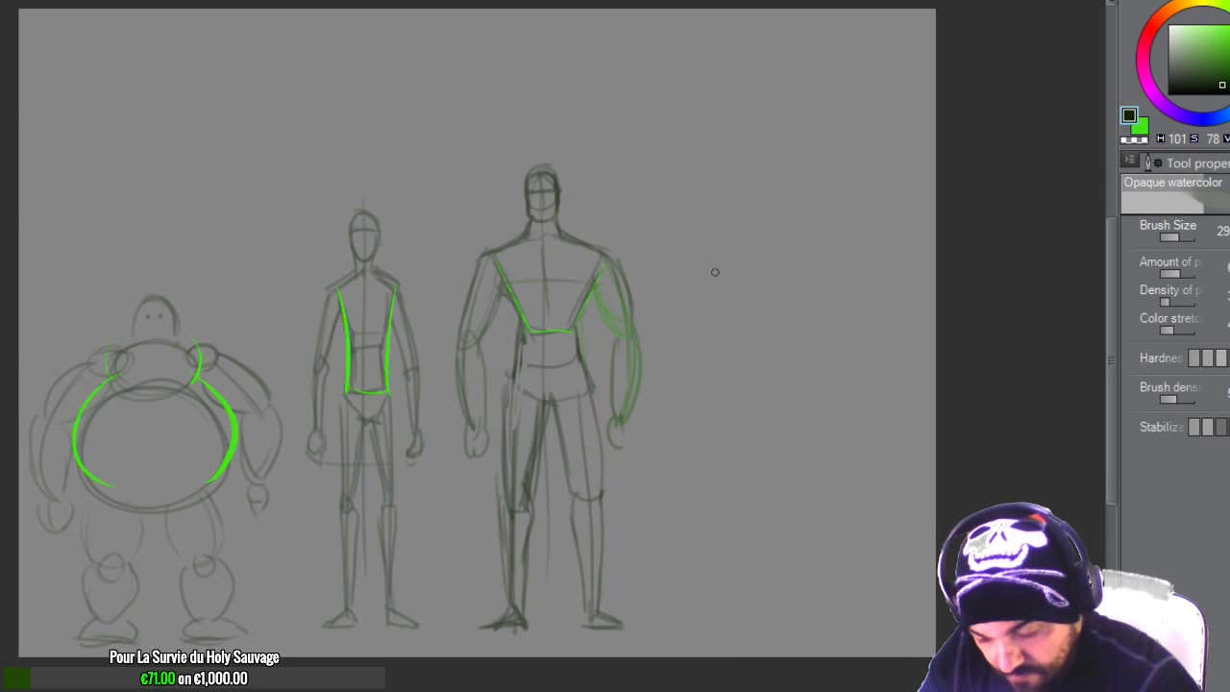
Step: Reduce the brush size to 20 and draw a vertical centre line with an oval head for a fourth figure beside the muscular one
{"action": "key", "text": "bracketleft"}
{"action": "key", "text": "bracketleft"}
{"action": "left_click_drag", "start_coordinate": [730, 233], "coordinate": [737, 548]}
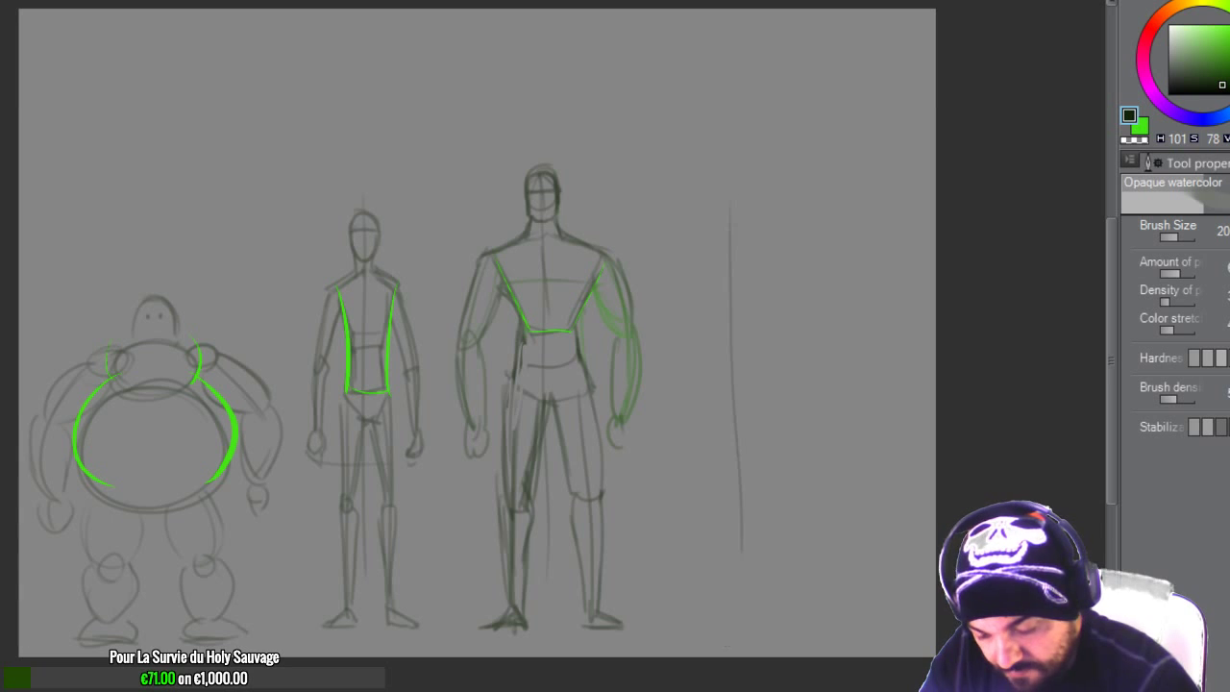
{"action": "key", "text": "ctrl+z"}
{"action": "left_click_drag", "start_coordinate": [730, 199], "coordinate": [741, 629]}
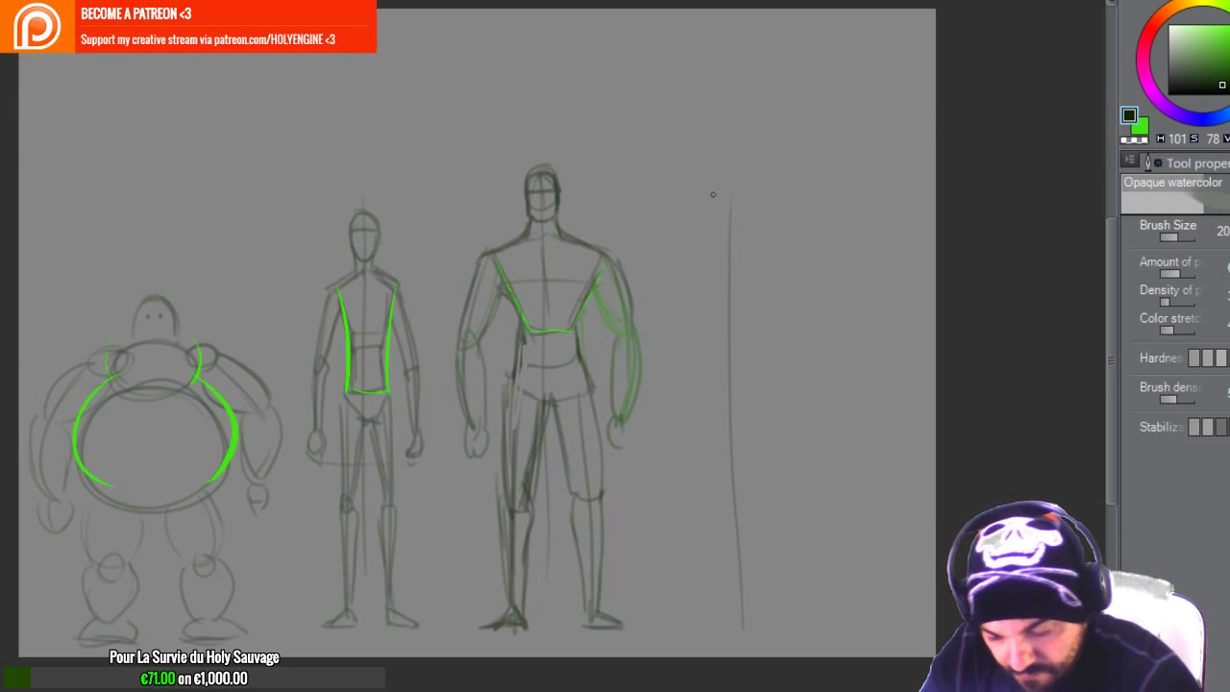
{"action": "mouse_move", "coordinate": [714, 206]}
{"action": "left_mouse_down"}
{"action": "mouse_move", "coordinate": [712, 226]}
{"action": "mouse_move", "coordinate": [748, 213]}
{"action": "mouse_move", "coordinate": [730, 193]}
{"action": "left_mouse_up"}
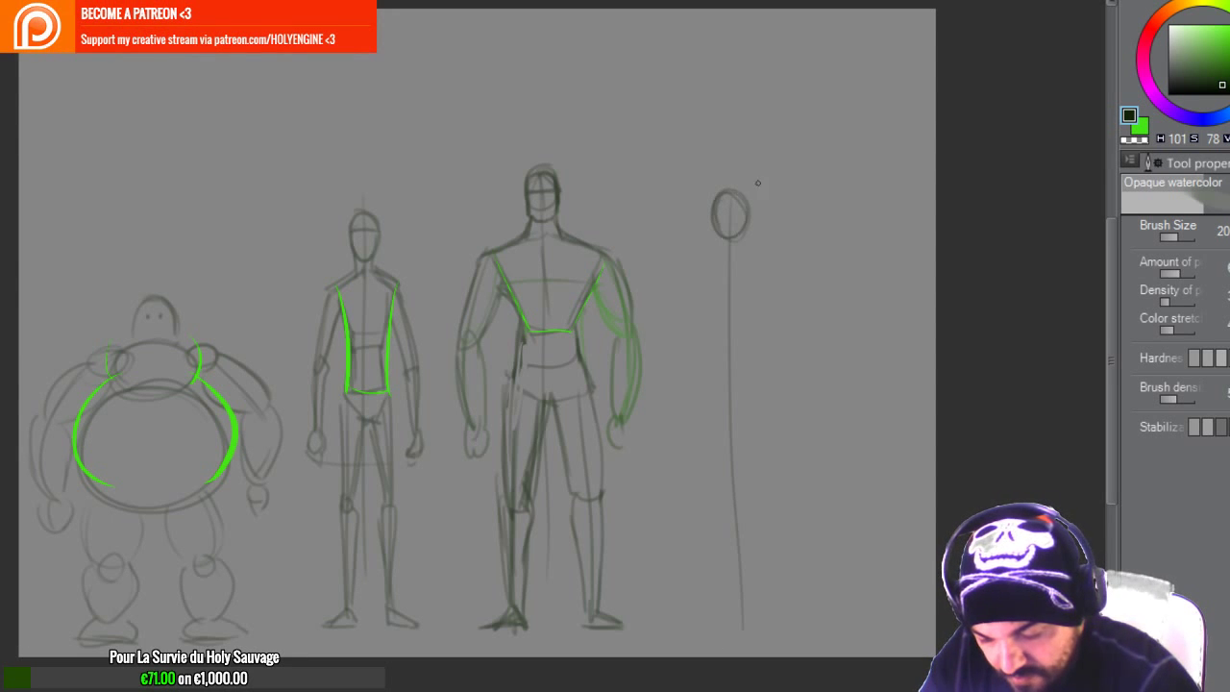
Step: Sketch the fourth figure's horizontal shoulder line and angled chest sides, with a curve sweeping down toward the opposite hip
{"action": "left_click_drag", "start_coordinate": [700, 260], "coordinate": [768, 258]}
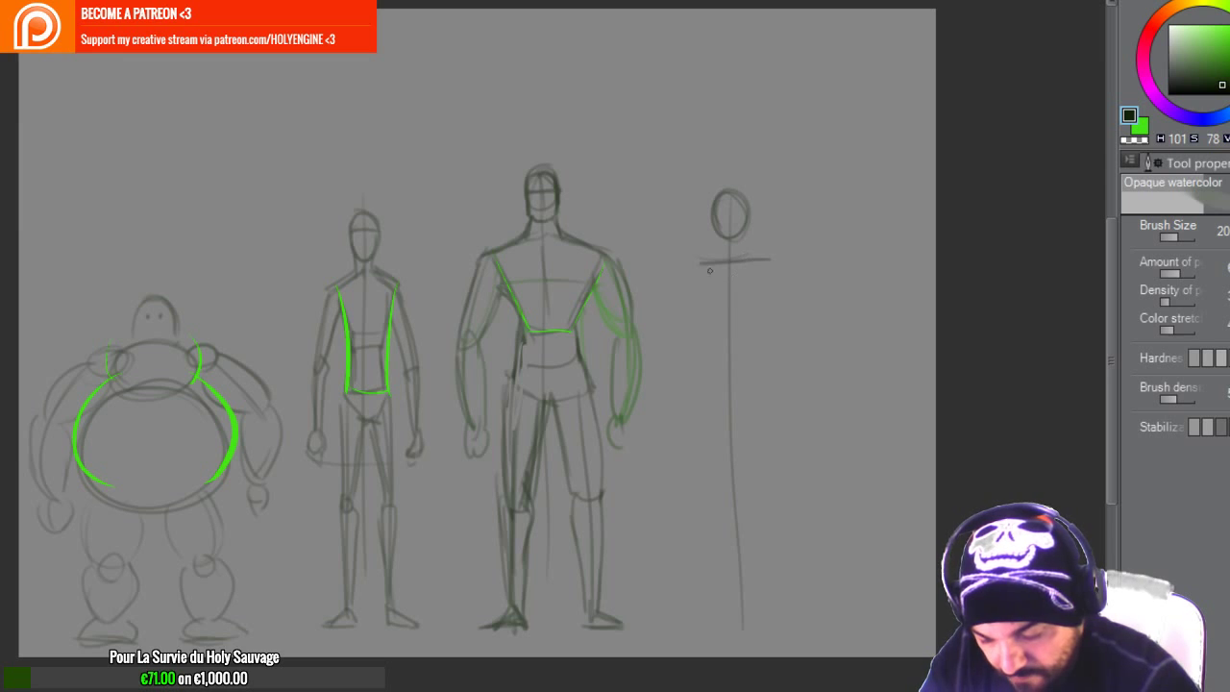
{"action": "left_click_drag", "start_coordinate": [693, 297], "coordinate": [742, 321]}
{"action": "left_click_drag", "start_coordinate": [755, 261], "coordinate": [769, 294]}
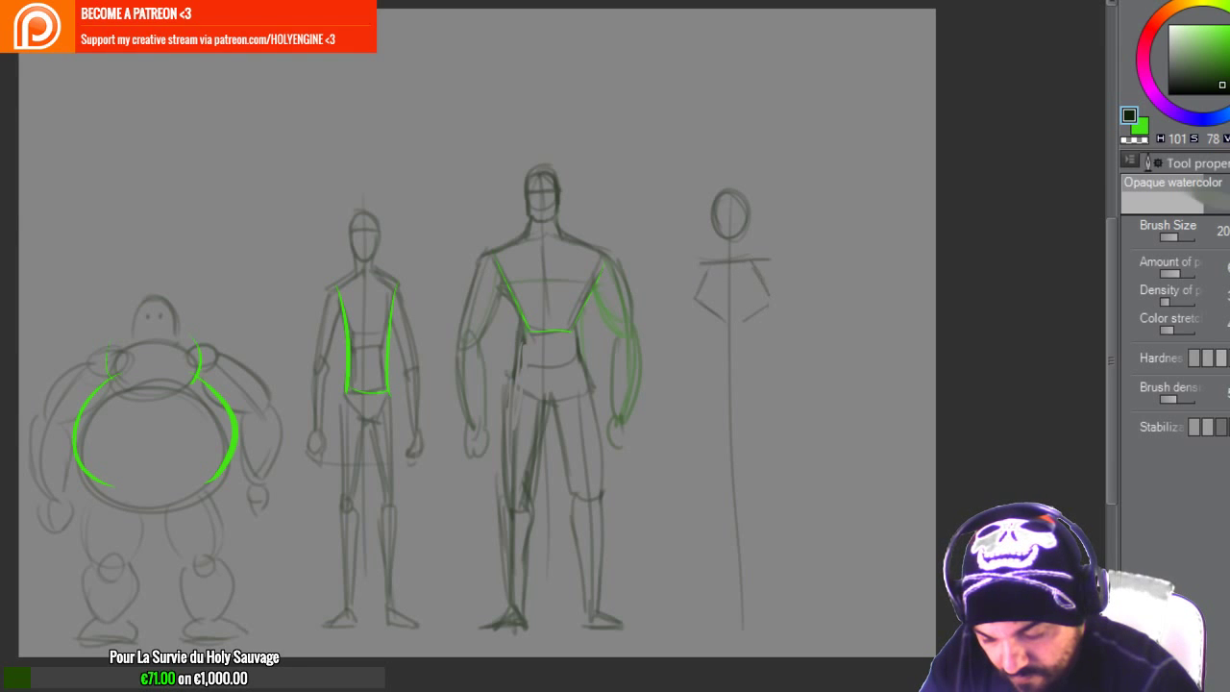
{"action": "mouse_move", "coordinate": [705, 272]}
{"action": "left_mouse_down"}
{"action": "mouse_move", "coordinate": [697, 303]}
{"action": "mouse_move", "coordinate": [766, 361]}
{"action": "mouse_move", "coordinate": [755, 420]}
{"action": "left_mouse_up"}
Step: Trace a green figure-eight over the fourth figure's torso with the G-pen, closing it at the hips, and add vertical width guides
{"action": "key", "text": "x"}
{"action": "mouse_move", "coordinate": [704, 287]}
{"action": "left_mouse_down"}
{"action": "mouse_move", "coordinate": [776, 374]}
{"action": "mouse_move", "coordinate": [753, 439]}
{"action": "left_mouse_up"}
{"action": "key", "text": "ctrl+z"}
{"action": "key", "text": "p"}
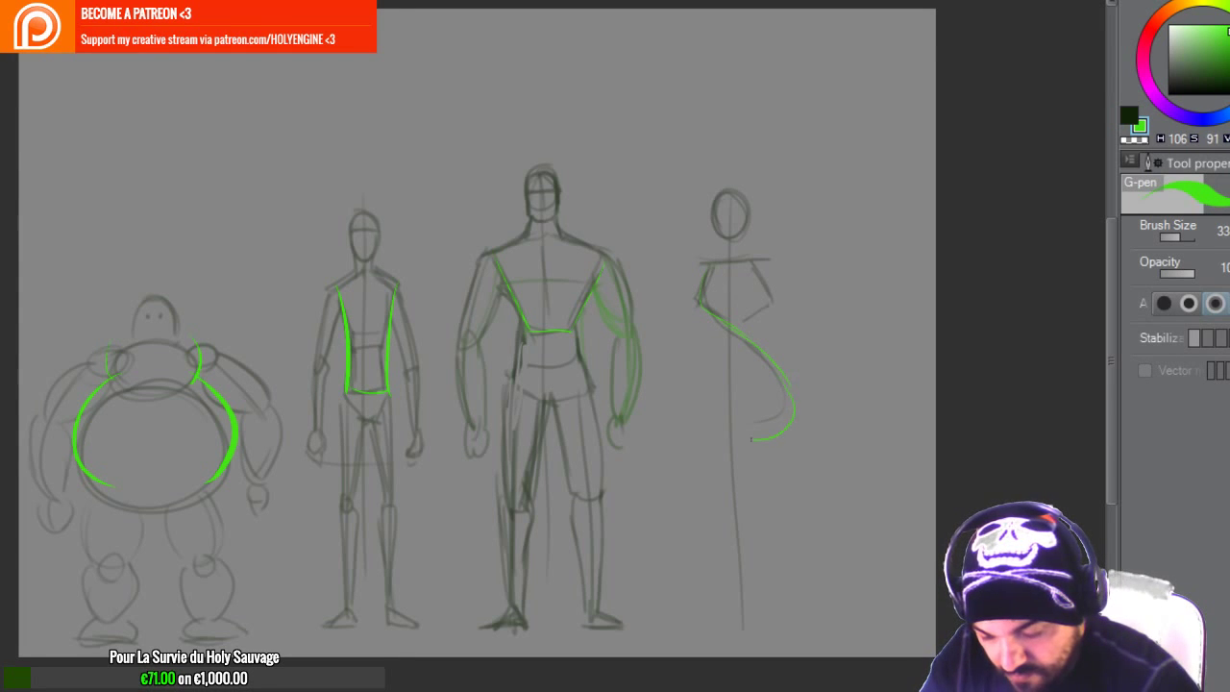
{"action": "mouse_move", "coordinate": [691, 389]}
{"action": "left_mouse_down"}
{"action": "mouse_move", "coordinate": [761, 296]}
{"action": "mouse_move", "coordinate": [759, 279]}
{"action": "mouse_move", "coordinate": [753, 267]}
{"action": "mouse_move", "coordinate": [706, 277]}
{"action": "mouse_move", "coordinate": [714, 266]}
{"action": "mouse_move", "coordinate": [702, 305]}
{"action": "left_mouse_up"}
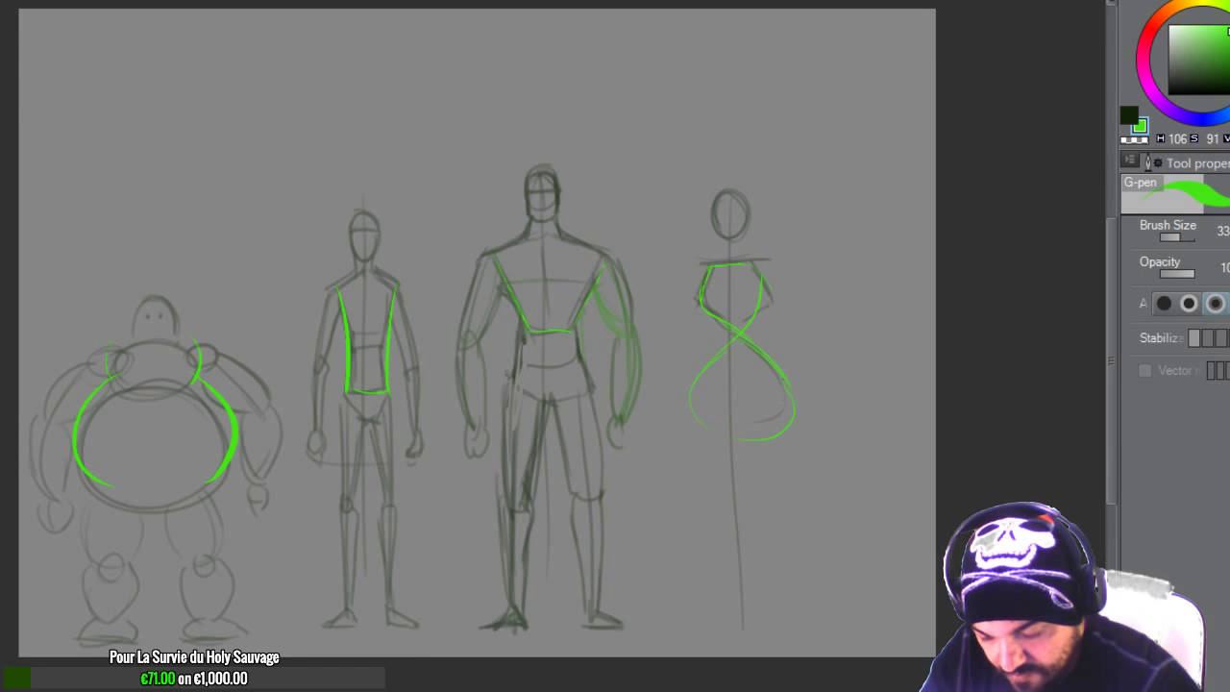
{"action": "mouse_move", "coordinate": [698, 371]}
{"action": "left_mouse_down"}
{"action": "mouse_move", "coordinate": [703, 410]}
{"action": "mouse_move", "coordinate": [753, 435]}
{"action": "left_mouse_up"}
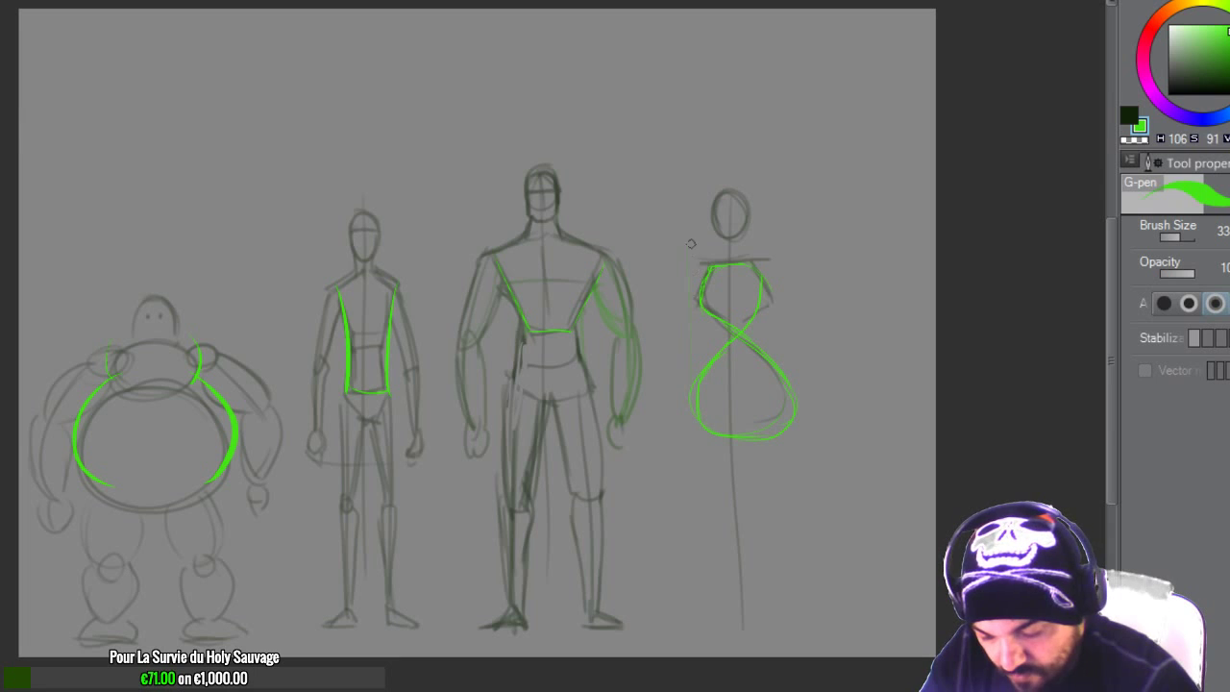
{"action": "left_click_drag", "start_coordinate": [793, 245], "coordinate": [797, 396]}
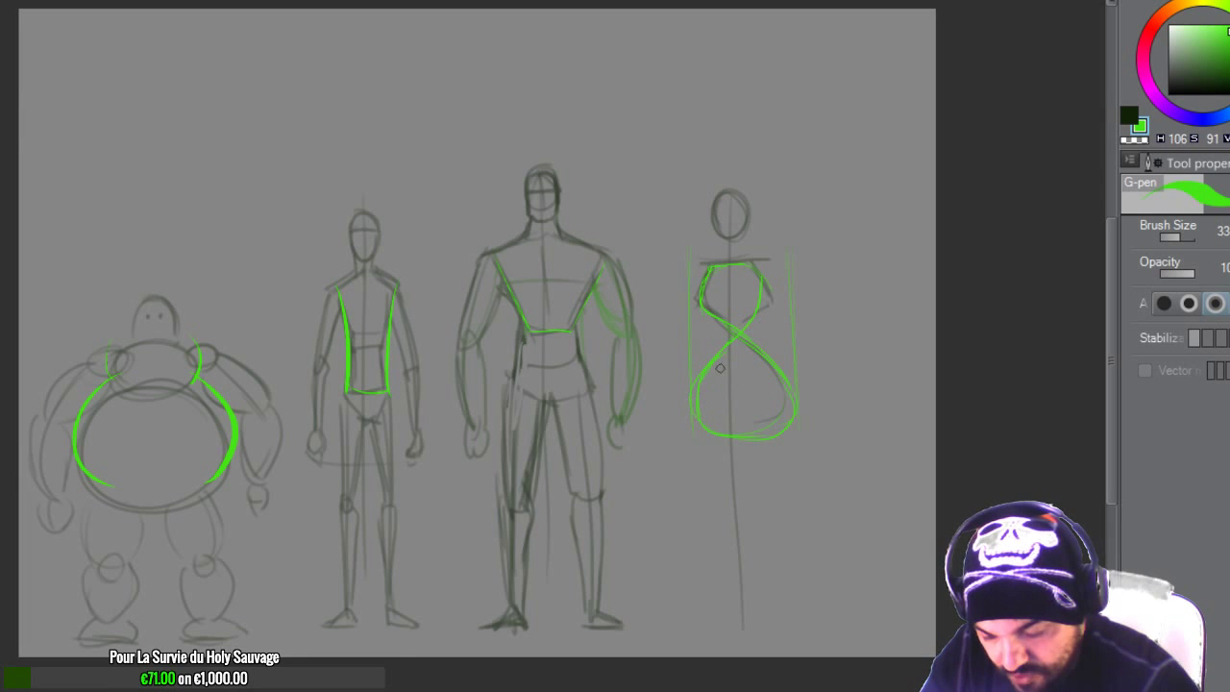
Step: Draw small dark shoulder-joint circles at both ends of the fourth figure's shoulder line
{"action": "key", "text": "x"}
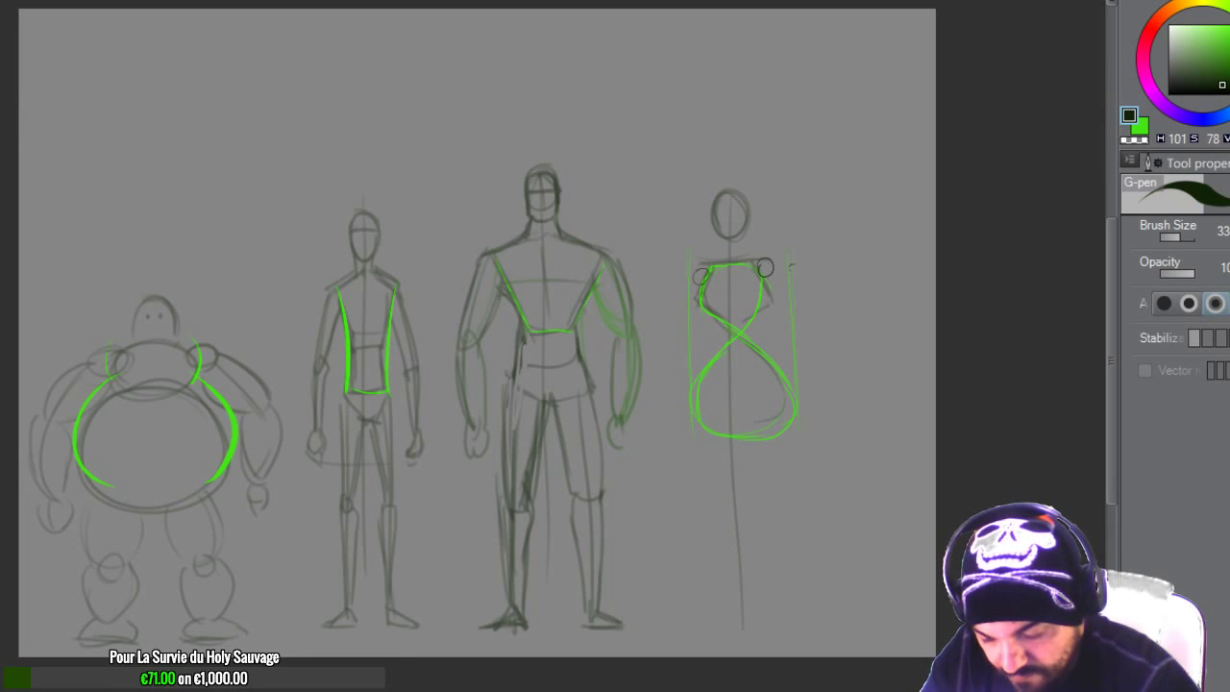
{"action": "left_click_drag", "start_coordinate": [701, 265], "coordinate": [700, 266]}
{"action": "key", "text": "x"}
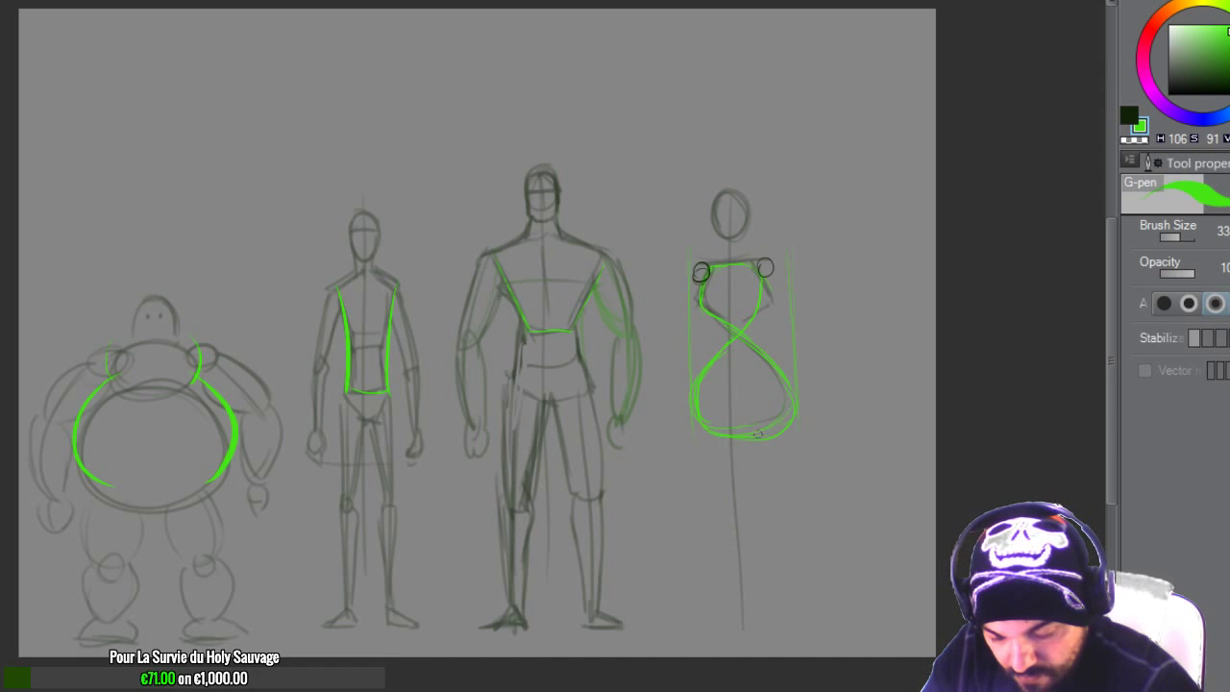
Step: Draw dark hourglass contours along both sides of the fourth figure's torso, from the chest through the waist to the hips
{"action": "key", "text": "b"}
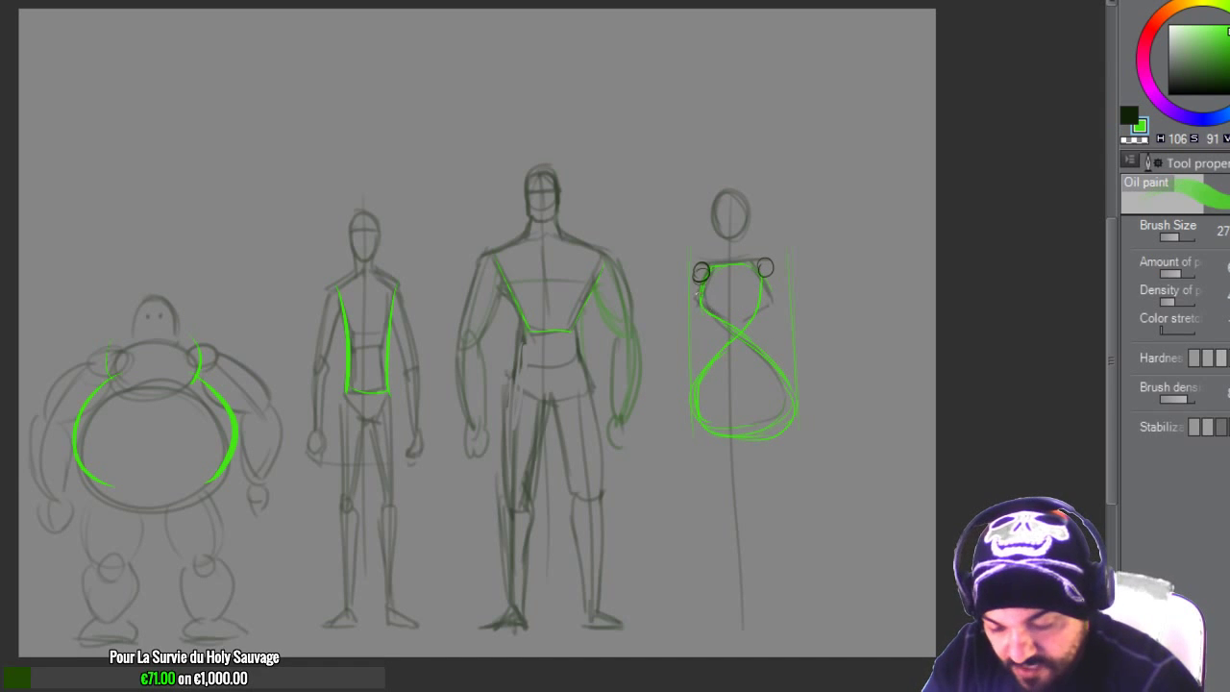
{"action": "key", "text": "x"}
{"action": "left_click_drag", "start_coordinate": [698, 287], "coordinate": [723, 338]}
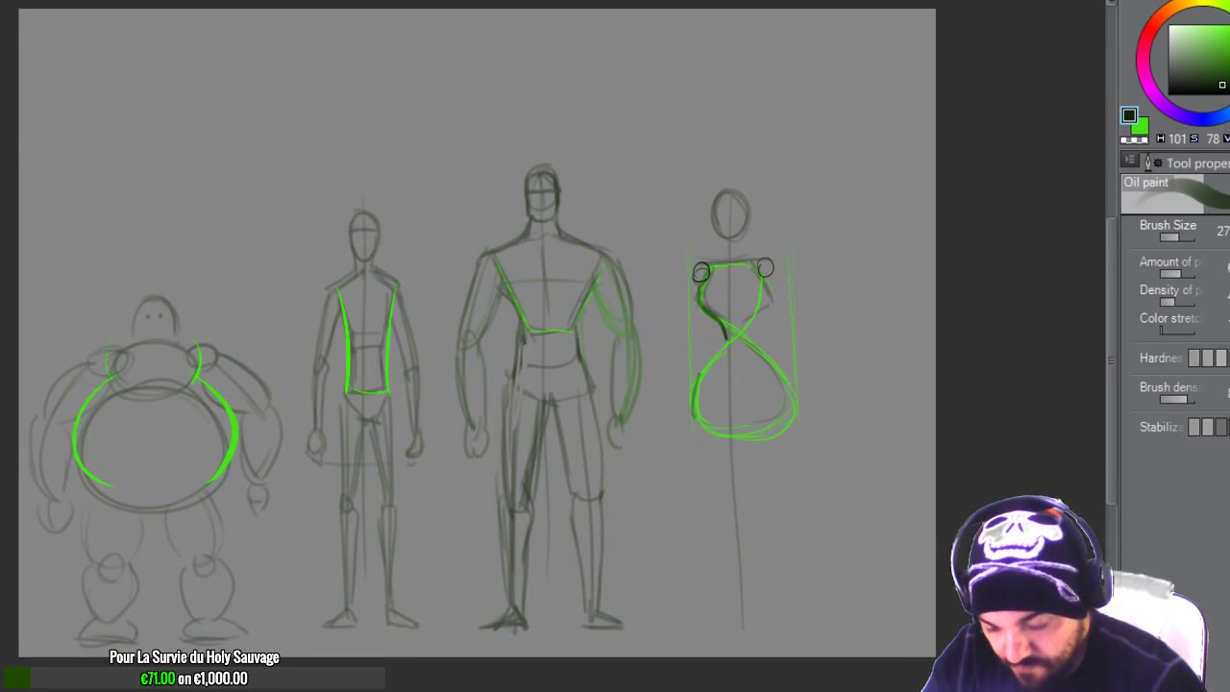
{"action": "left_click_drag", "start_coordinate": [716, 332], "coordinate": [694, 389]}
{"action": "key", "text": "b"}
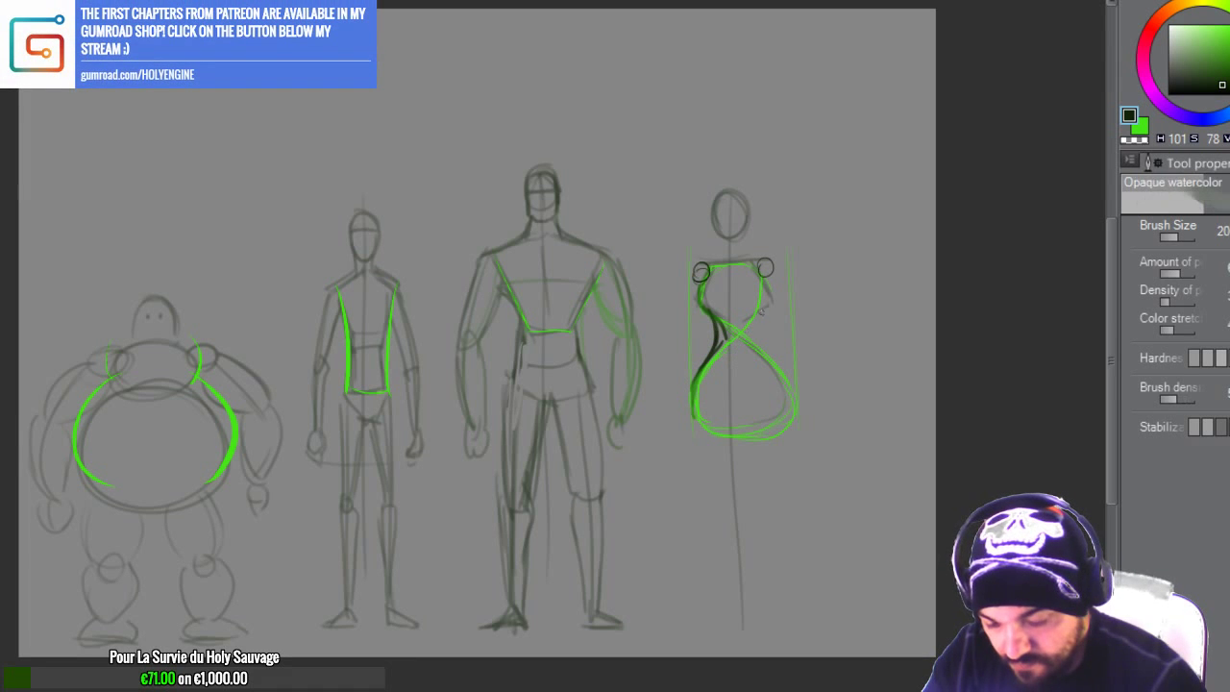
{"action": "left_click_drag", "start_coordinate": [759, 318], "coordinate": [789, 376]}
{"action": "left_click_drag", "start_coordinate": [716, 319], "coordinate": [705, 363]}
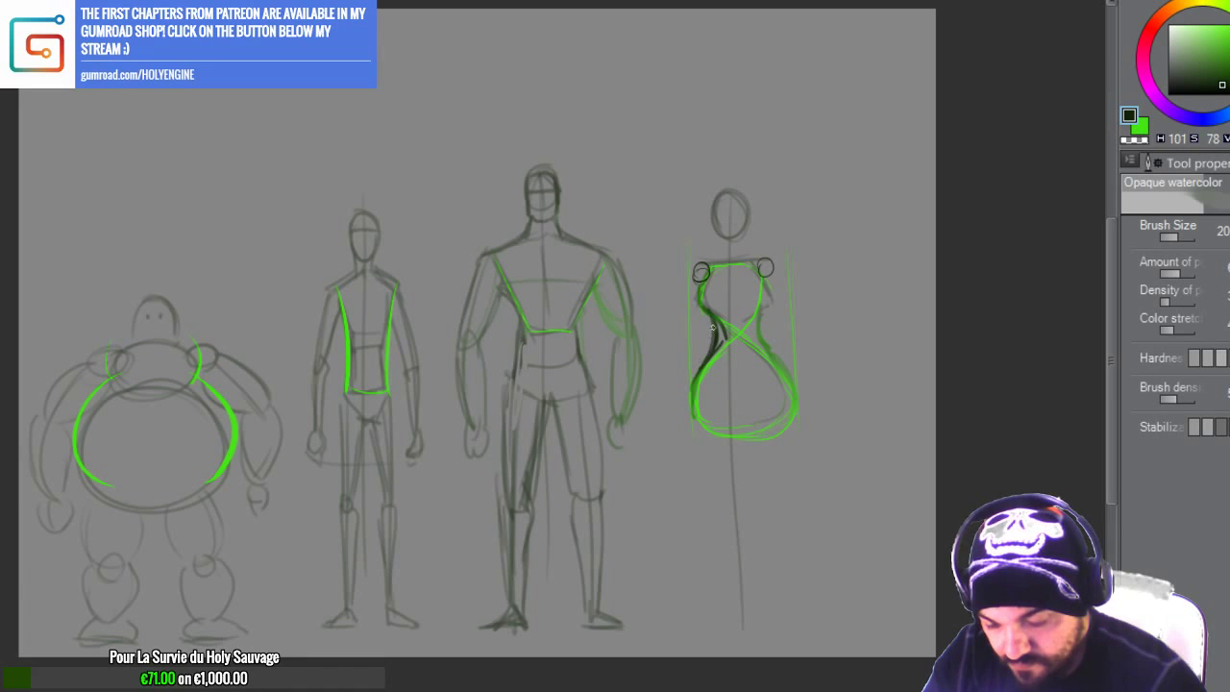
{"action": "key", "text": "ctrl+z"}
{"action": "left_click_drag", "start_coordinate": [759, 326], "coordinate": [797, 403]}
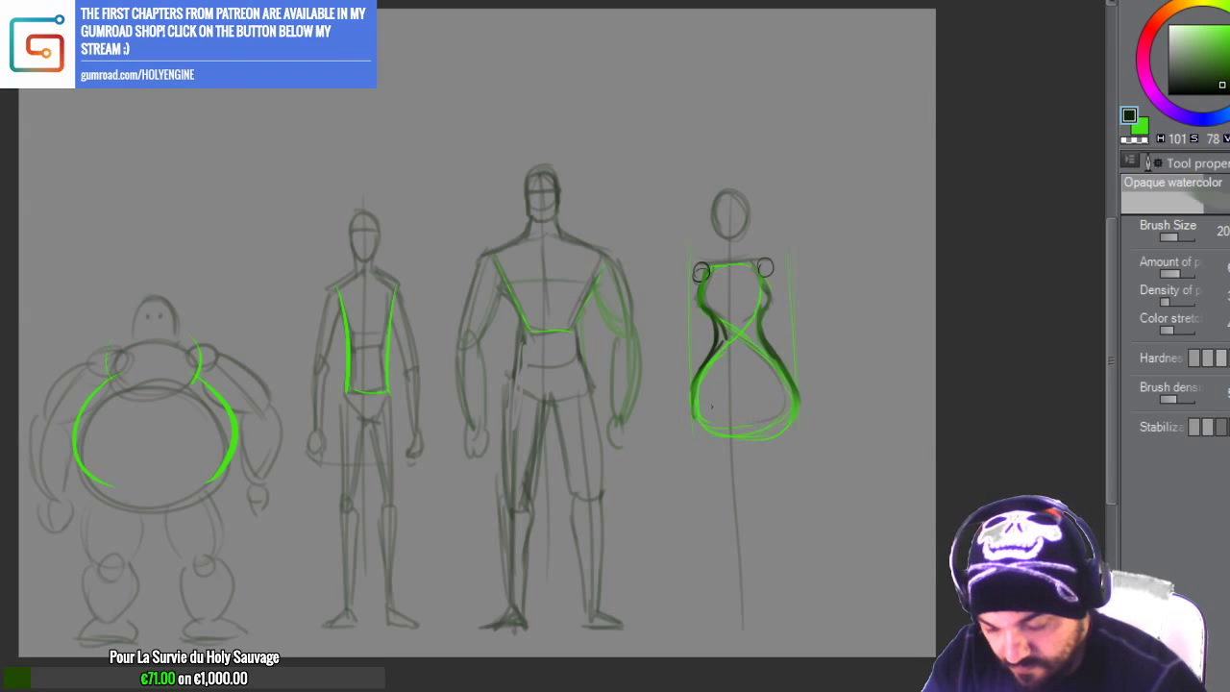
Step: Add a triangular pelvis across the fourth figure's hips and two long leg guidelines, and check the sketch in a mirrored view
{"action": "mouse_move", "coordinate": [725, 411]}
{"action": "left_mouse_down"}
{"action": "mouse_move", "coordinate": [745, 423]}
{"action": "mouse_move", "coordinate": [783, 395]}
{"action": "left_mouse_up"}
{"action": "mouse_move", "coordinate": [698, 392]}
{"action": "left_mouse_down"}
{"action": "mouse_move", "coordinate": [794, 391]}
{"action": "mouse_move", "coordinate": [690, 394]}
{"action": "mouse_move", "coordinate": [754, 389]}
{"action": "mouse_move", "coordinate": [705, 488]}
{"action": "mouse_move", "coordinate": [703, 631]}
{"action": "left_mouse_up"}
{"action": "key", "text": "b"}
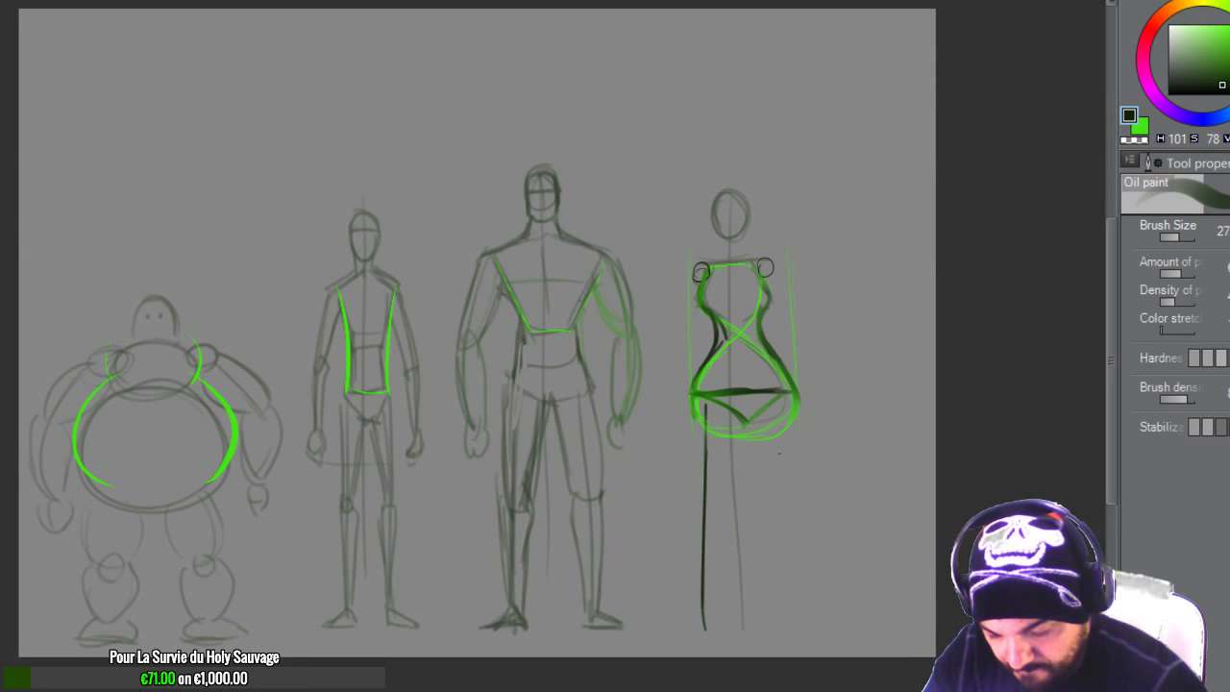
{"action": "left_click_drag", "start_coordinate": [773, 412], "coordinate": [790, 563]}
{"action": "left_click_drag", "start_coordinate": [780, 465], "coordinate": [796, 639]}
{"action": "key", "text": "e"}
{"action": "key", "text": "h"}
{"action": "key", "text": "b"}
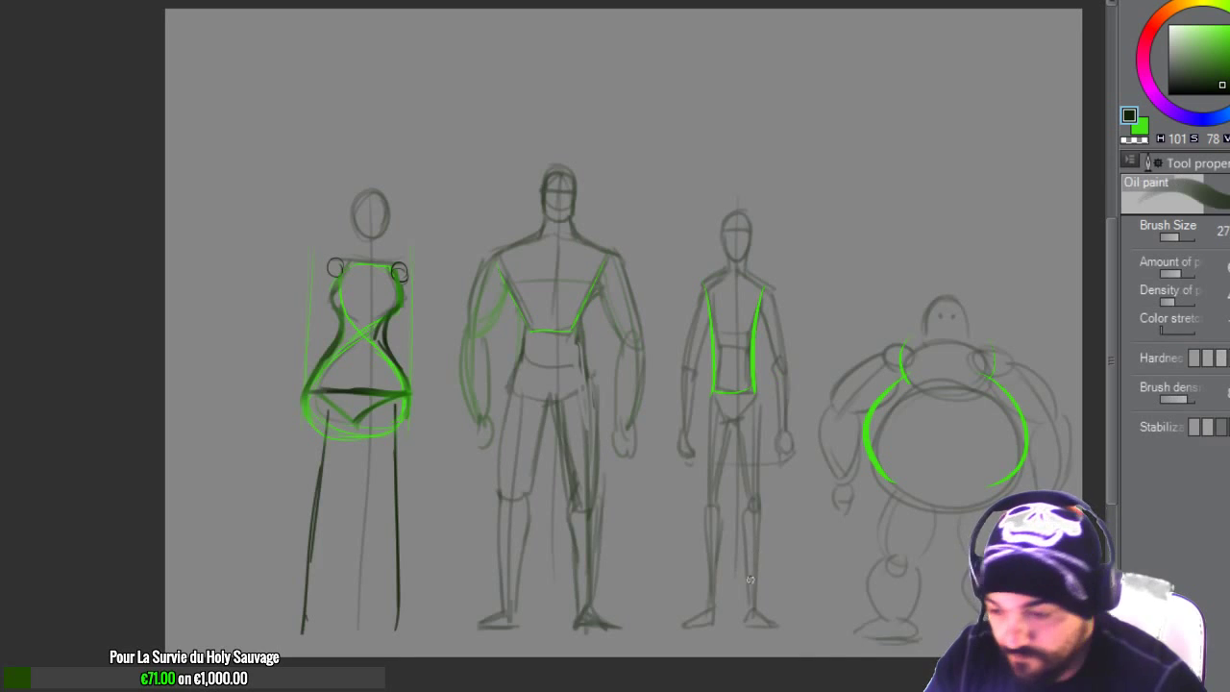
{"action": "key", "text": "h"}
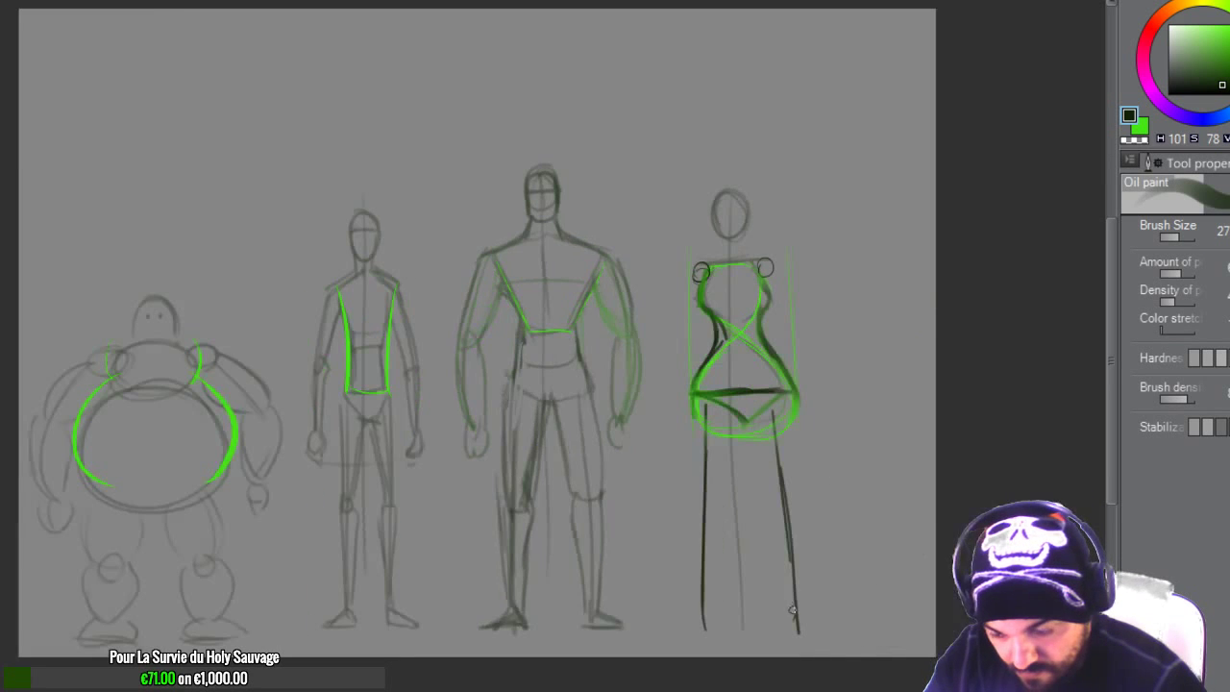
Step: Draw small triangular feet at the ends of the fourth figure's leg lines
{"action": "left_click_drag", "start_coordinate": [745, 533], "coordinate": [712, 528]}
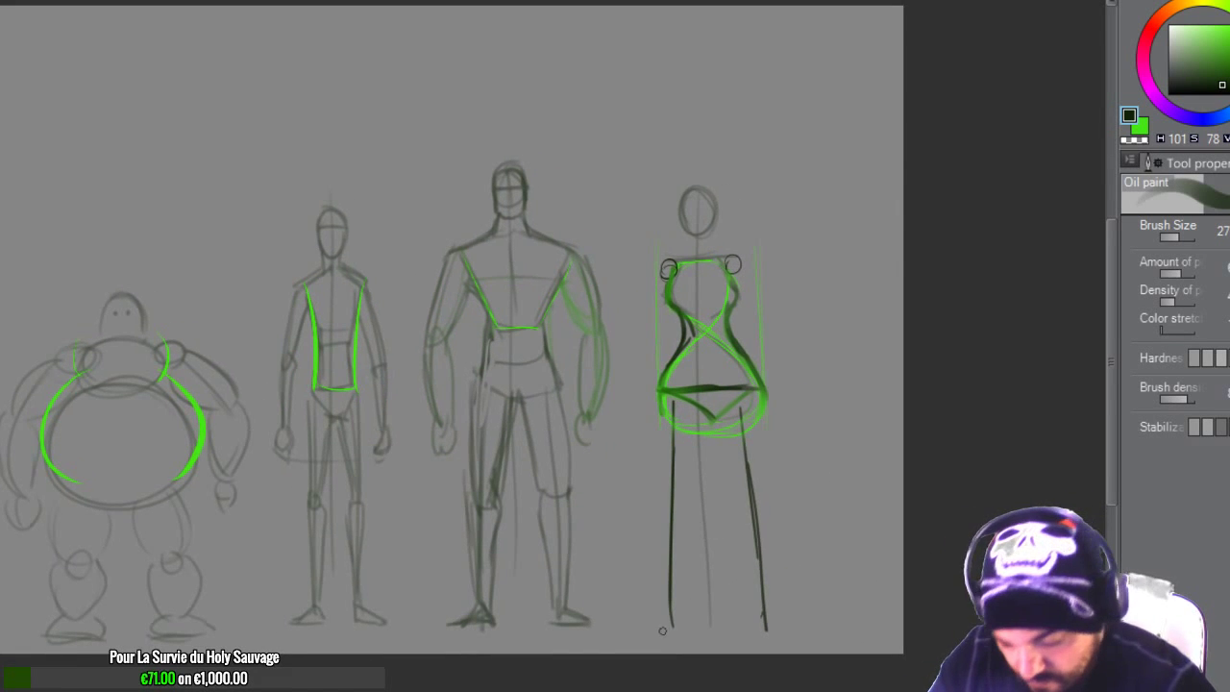
{"action": "mouse_move", "coordinate": [660, 630]}
{"action": "left_mouse_down"}
{"action": "mouse_move", "coordinate": [683, 629]}
{"action": "mouse_move", "coordinate": [670, 605]}
{"action": "mouse_move", "coordinate": [683, 621]}
{"action": "left_mouse_up"}
{"action": "key", "text": "ctrl+z"}
{"action": "mouse_move", "coordinate": [758, 601]}
{"action": "left_mouse_down"}
{"action": "mouse_move", "coordinate": [753, 616]}
{"action": "mouse_move", "coordinate": [768, 598]}
{"action": "mouse_move", "coordinate": [780, 621]}
{"action": "left_mouse_up"}
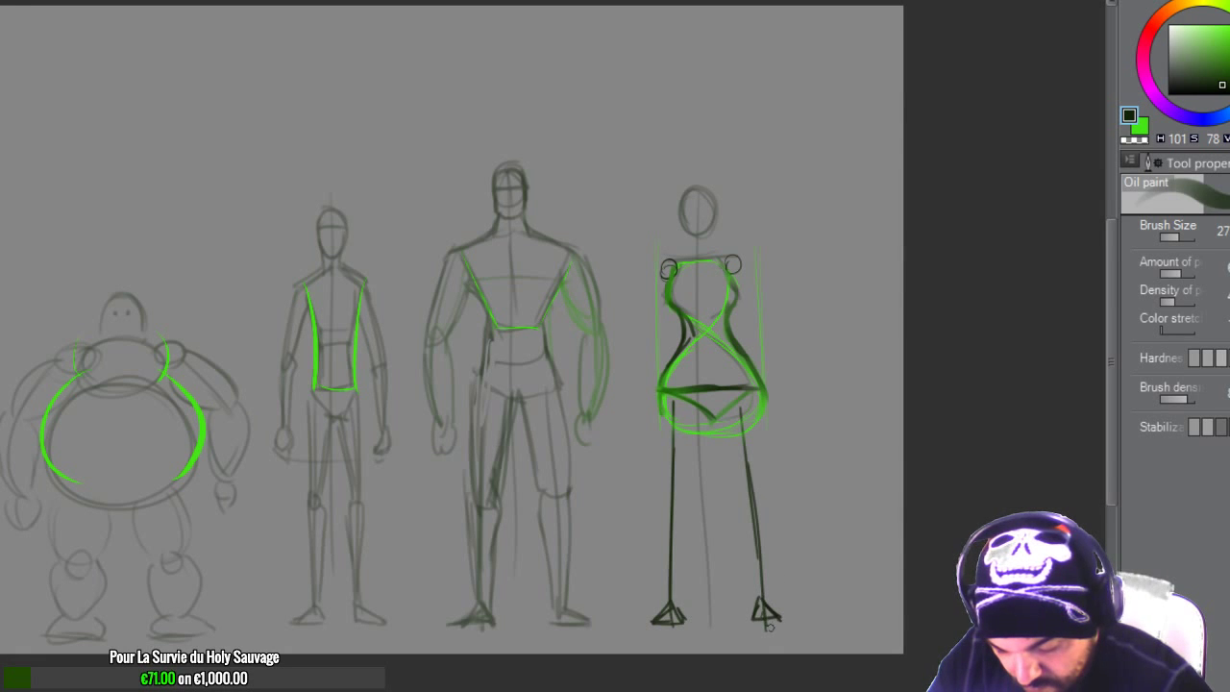
{"action": "key", "text": "e"}
{"action": "key", "text": "b"}
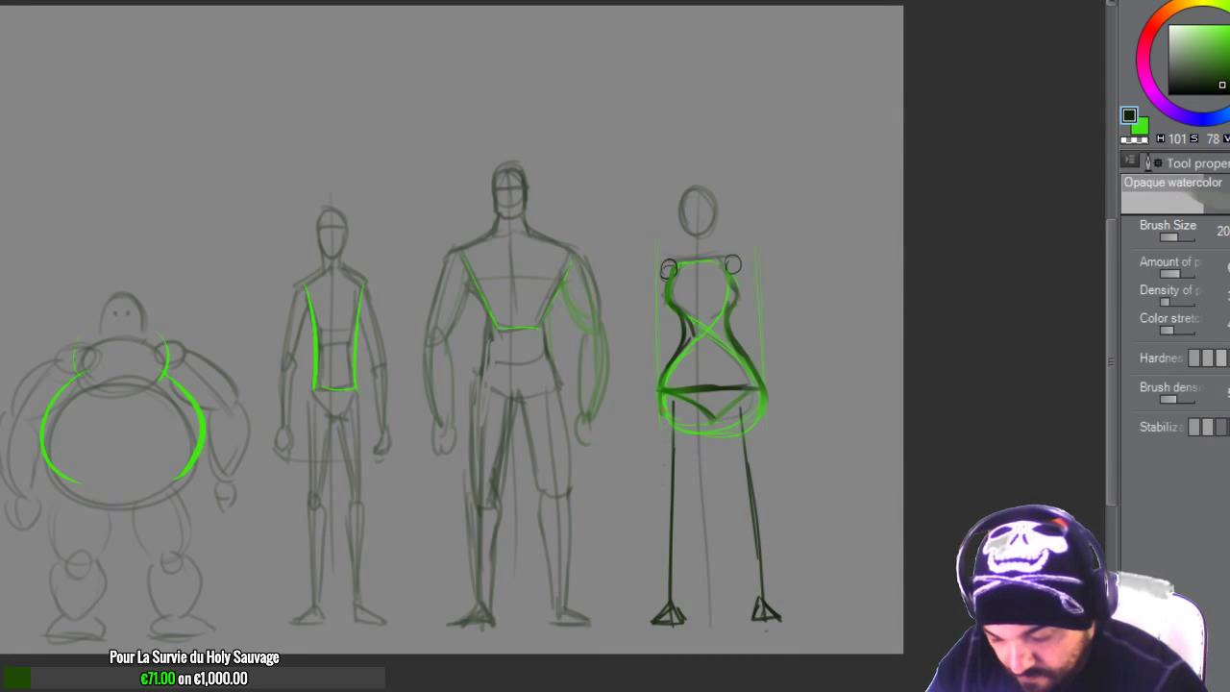
Step: Flesh out the fourth figure's leg nearest the muscular figure with thigh, knee circle and calf, and outline the other thigh
{"action": "mouse_move", "coordinate": [659, 432]}
{"action": "left_mouse_down"}
{"action": "mouse_move", "coordinate": [664, 484]}
{"action": "mouse_move", "coordinate": [694, 454]}
{"action": "mouse_move", "coordinate": [678, 492]}
{"action": "left_mouse_up"}
{"action": "mouse_move", "coordinate": [706, 413]}
{"action": "left_mouse_down"}
{"action": "mouse_move", "coordinate": [659, 586]}
{"action": "mouse_move", "coordinate": [667, 480]}
{"action": "mouse_move", "coordinate": [682, 561]}
{"action": "mouse_move", "coordinate": [669, 605]}
{"action": "left_mouse_up"}
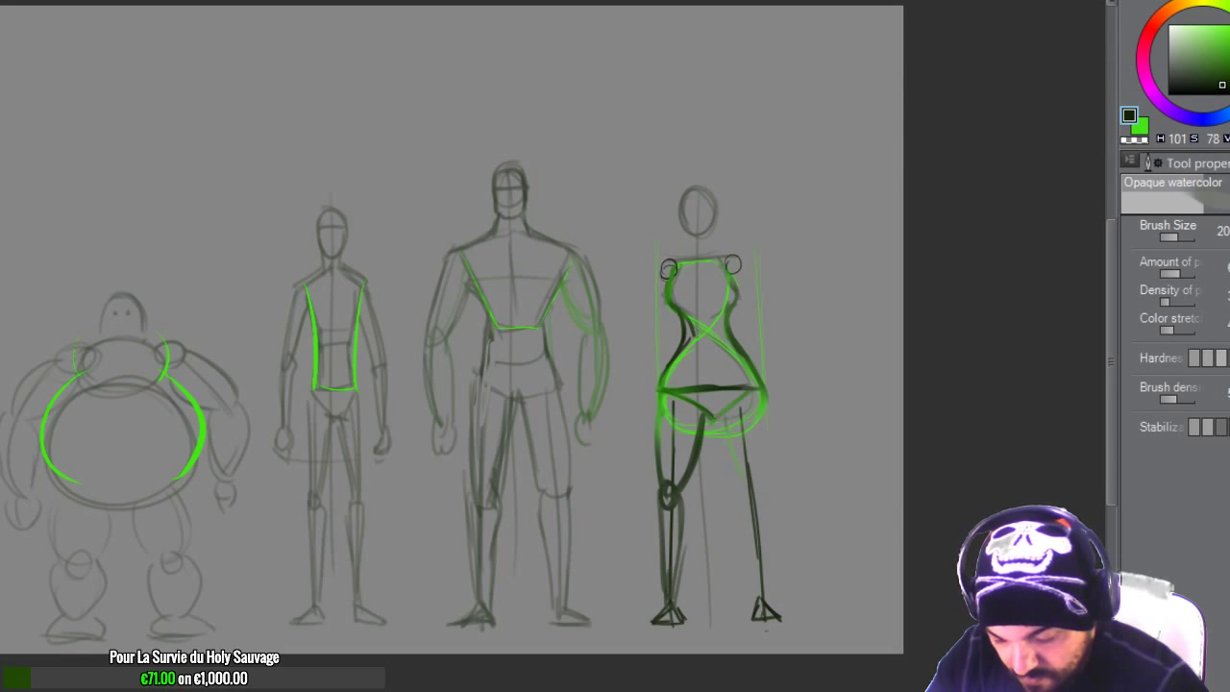
{"action": "left_click_drag", "start_coordinate": [728, 456], "coordinate": [750, 490]}
{"action": "left_click_drag", "start_coordinate": [764, 448], "coordinate": [761, 496]}
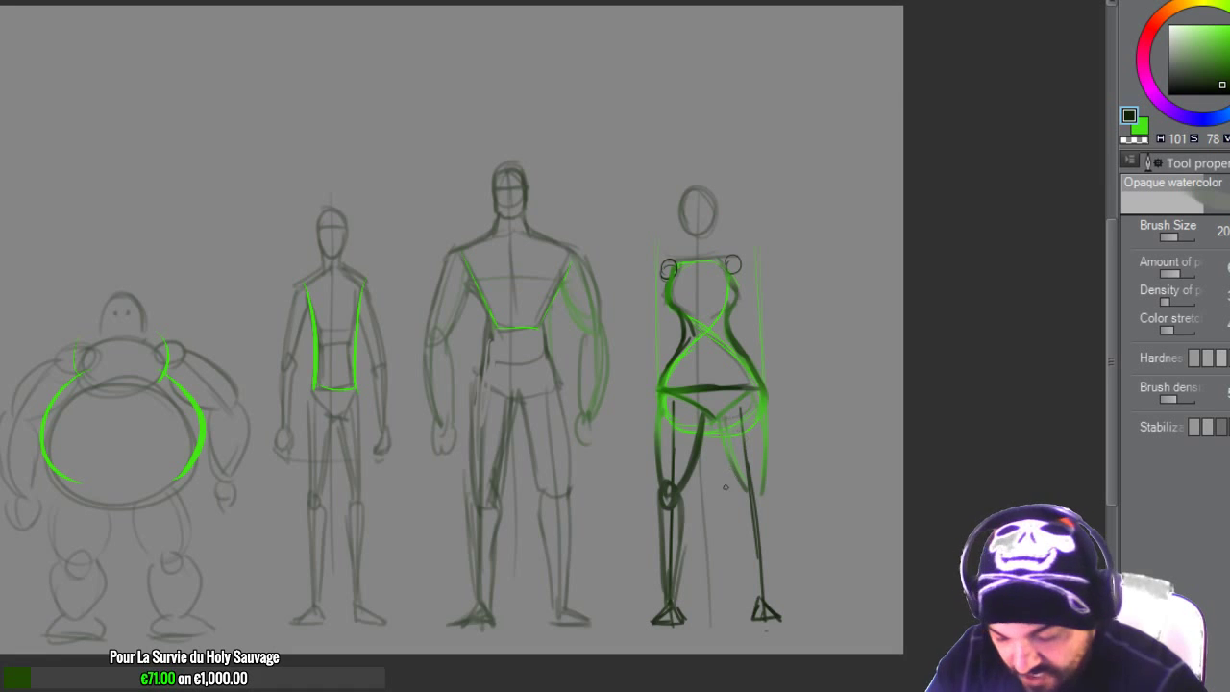
{"action": "key", "text": "ctrl+t"}
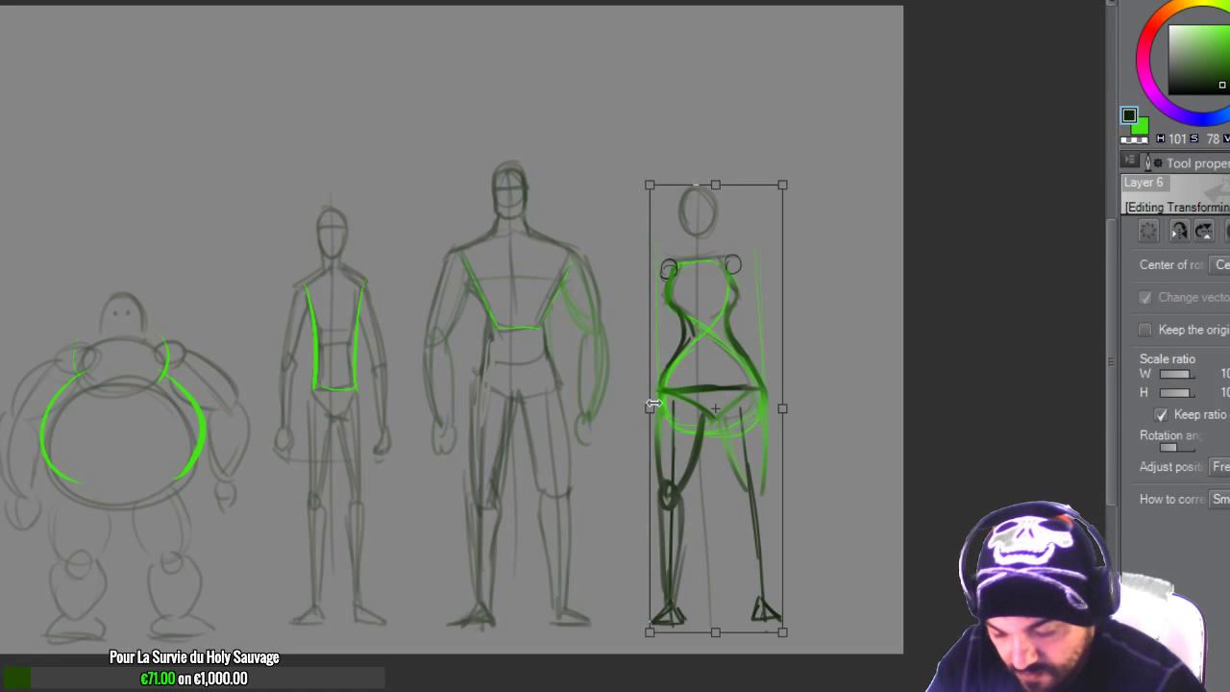
{"action": "left_click_drag", "start_coordinate": [650, 406], "coordinate": [658, 406]}
{"action": "key", "text": "Escape"}
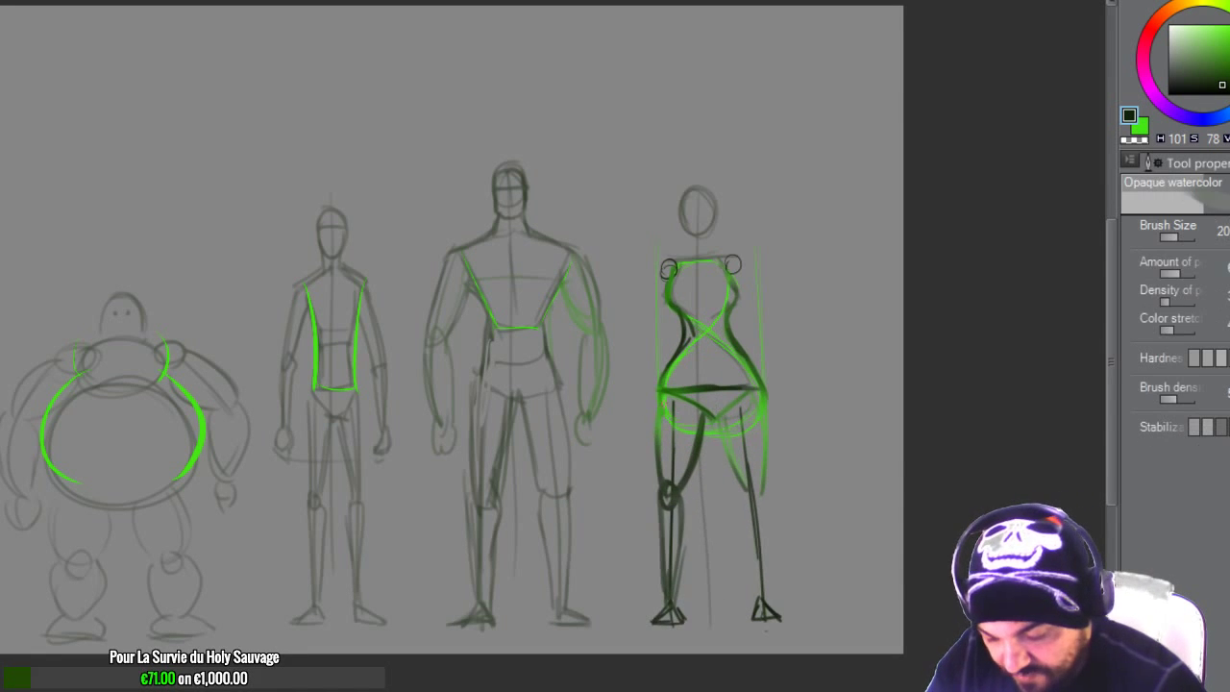
Step: Transform the fourth figure's sketch layer by narrowing it slightly and skewing it into a straighter stance
{"action": "key", "text": "ctrl+t"}
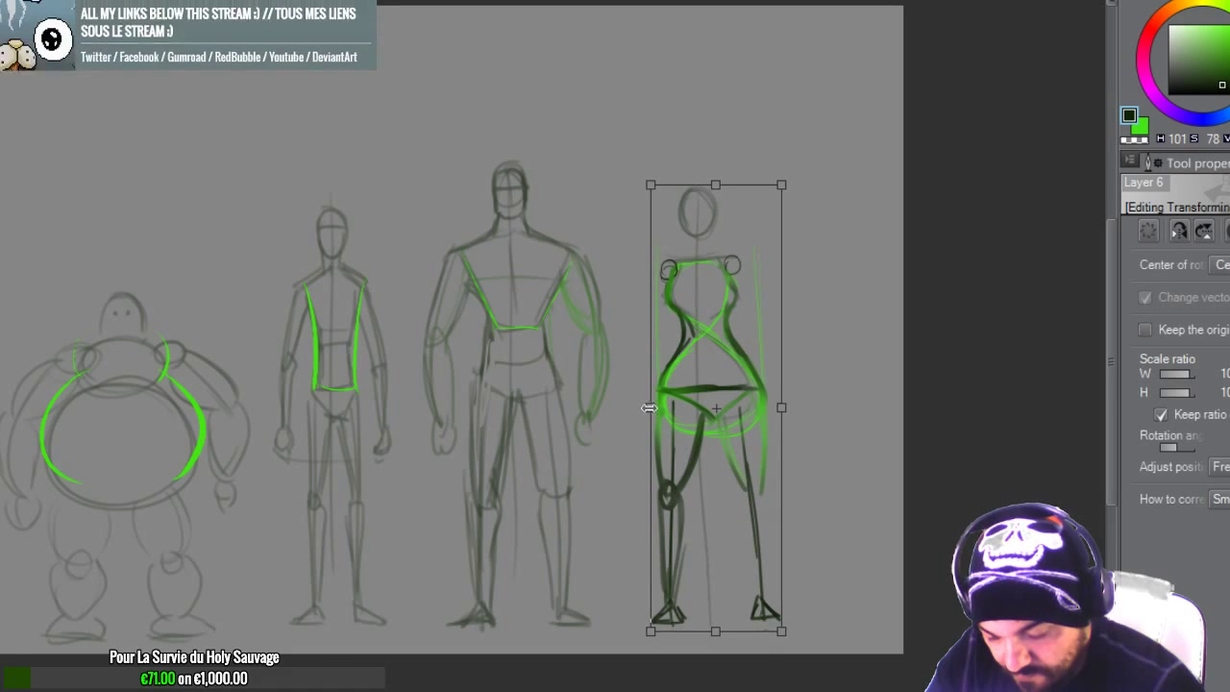
{"action": "left_click_drag", "start_coordinate": [651, 408], "coordinate": [659, 408]}
{"action": "left_click_drag", "start_coordinate": [725, 497], "coordinate": [700, 486]}
{"action": "left_click_drag", "start_coordinate": [711, 186], "coordinate": [722, 185]}
{"action": "left_click_drag", "start_coordinate": [777, 628], "coordinate": [762, 630]}
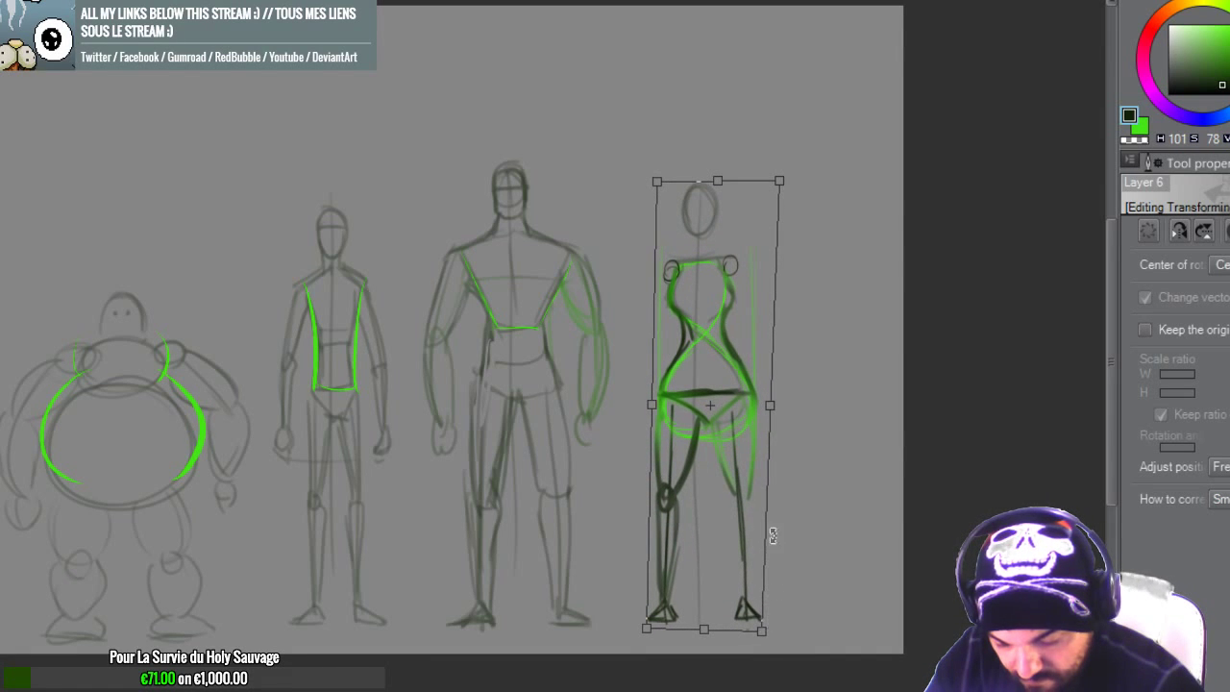
{"action": "left_click_drag", "start_coordinate": [776, 403], "coordinate": [780, 401]}
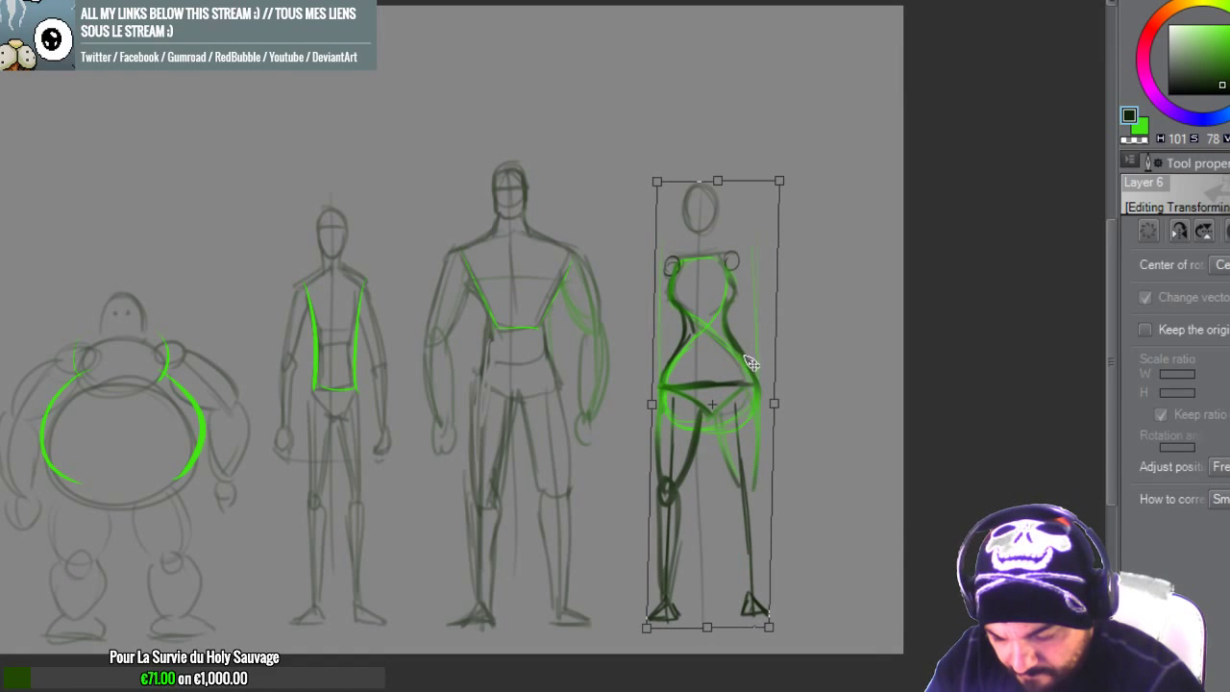
{"action": "key", "text": "Return"}
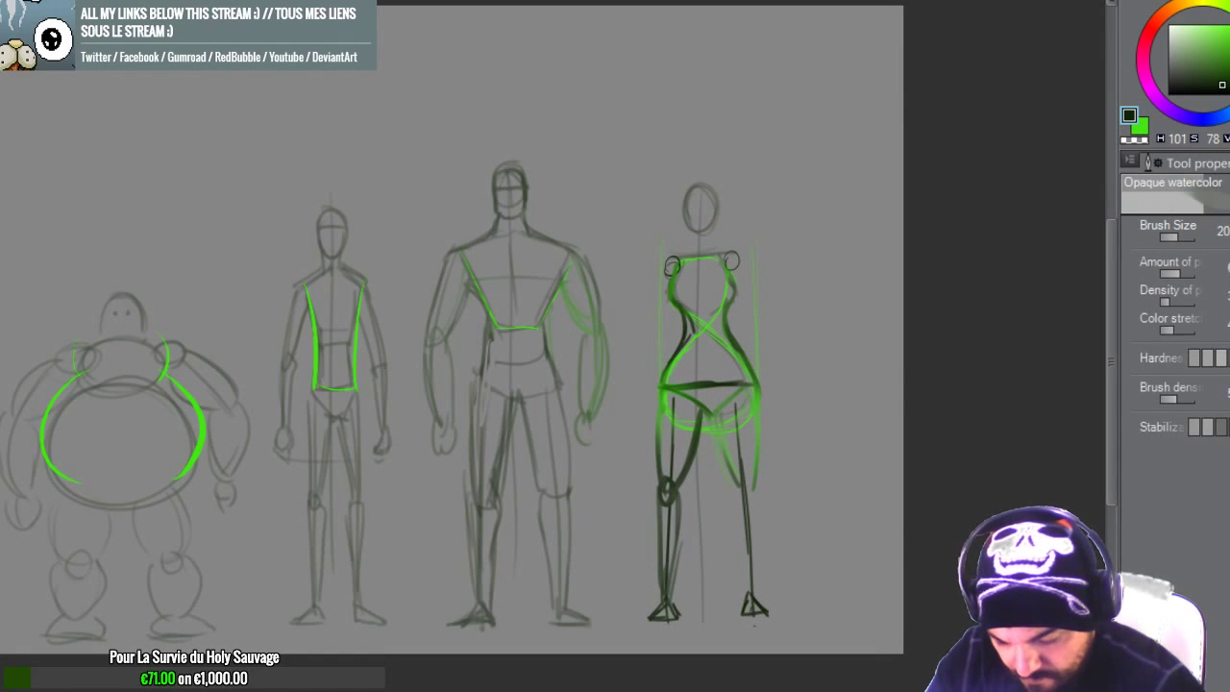
Step: Outline the fourth figure's outer leg, on the side away from the muscular figure, with thigh and tapering calf
{"action": "left_click_drag", "start_coordinate": [722, 451], "coordinate": [751, 498]}
{"action": "left_click_drag", "start_coordinate": [760, 413], "coordinate": [746, 557]}
{"action": "mouse_move", "coordinate": [733, 495]}
{"action": "left_mouse_down"}
{"action": "mouse_move", "coordinate": [751, 595]}
{"action": "mouse_move", "coordinate": [768, 619]}
{"action": "left_mouse_up"}
Step: Erase the fourth figure's leg nearest the muscular figure below the hips
{"action": "mouse_move", "coordinate": [694, 463]}
{"action": "left_mouse_down"}
{"action": "mouse_move", "coordinate": [678, 501]}
{"action": "mouse_move", "coordinate": [683, 618]}
{"action": "left_mouse_up"}
{"action": "mouse_move", "coordinate": [658, 492]}
{"action": "left_mouse_down"}
{"action": "mouse_move", "coordinate": [661, 603]}
{"action": "mouse_move", "coordinate": [671, 437]}
{"action": "mouse_move", "coordinate": [688, 519]}
{"action": "left_mouse_up"}
{"action": "key", "text": "e"}
{"action": "left_click_drag", "start_coordinate": [693, 430], "coordinate": [691, 480]}
{"action": "mouse_move", "coordinate": [661, 410]}
{"action": "left_mouse_down"}
{"action": "mouse_move", "coordinate": [661, 595]}
{"action": "mouse_move", "coordinate": [682, 624]}
{"action": "mouse_move", "coordinate": [678, 615]}
{"action": "left_mouse_up"}
{"action": "key", "text": "b"}
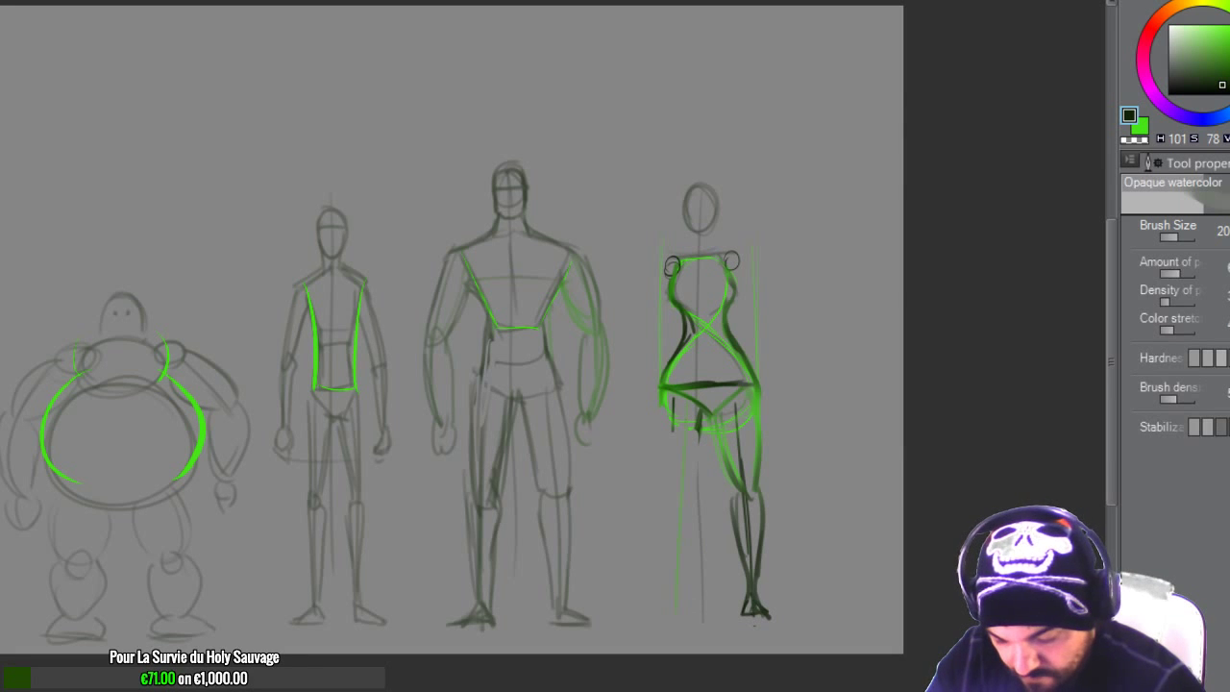
Step: Redraw the fourth figure's leg nearest the muscular figure with guideline, thigh, calf and triangular foot
{"action": "mouse_move", "coordinate": [684, 437]}
{"action": "left_mouse_down"}
{"action": "mouse_move", "coordinate": [674, 603]}
{"action": "mouse_move", "coordinate": [703, 621]}
{"action": "mouse_move", "coordinate": [673, 601]}
{"action": "mouse_move", "coordinate": [695, 615]}
{"action": "left_mouse_up"}
{"action": "left_click_drag", "start_coordinate": [672, 542], "coordinate": [669, 601]}
{"action": "left_click_drag", "start_coordinate": [664, 407], "coordinate": [673, 497]}
{"action": "mouse_move", "coordinate": [703, 428]}
{"action": "left_mouse_down"}
{"action": "mouse_move", "coordinate": [692, 499]}
{"action": "mouse_move", "coordinate": [659, 536]}
{"action": "mouse_move", "coordinate": [671, 603]}
{"action": "left_mouse_up"}
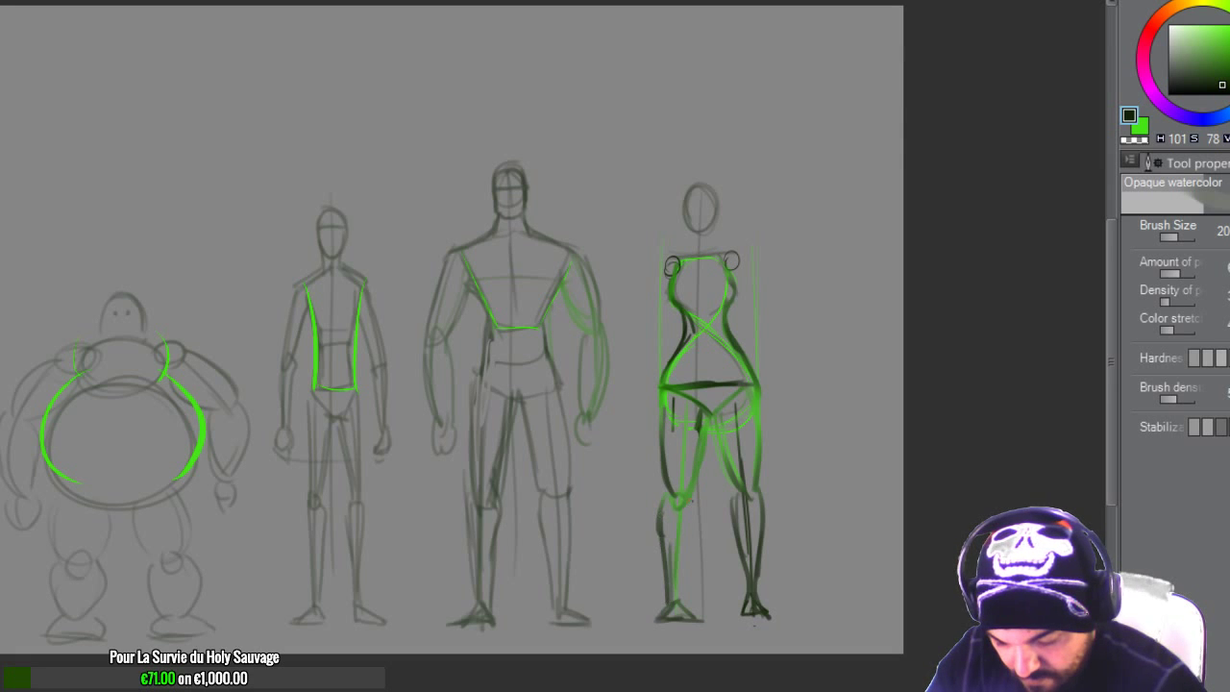
{"action": "left_click_drag", "start_coordinate": [686, 501], "coordinate": [680, 631]}
{"action": "key", "text": "ctrl+z"}
{"action": "left_click_drag", "start_coordinate": [687, 502], "coordinate": [686, 603]}
{"action": "left_click_drag", "start_coordinate": [668, 540], "coordinate": [665, 582]}
{"action": "key", "text": "e"}
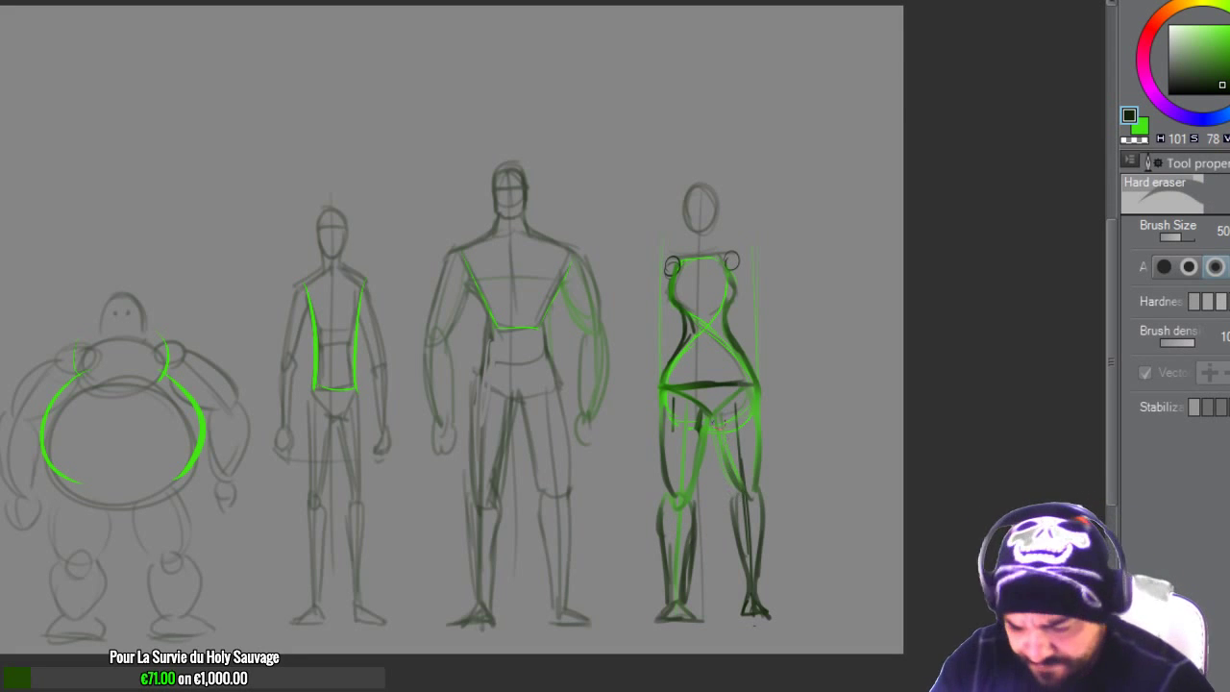
Step: Select the whole fourth figure with a rectangular marquee and delete it
{"action": "key", "text": "m"}
{"action": "mouse_move", "coordinate": [630, 138]}
{"action": "left_mouse_down"}
{"action": "mouse_move", "coordinate": [795, 611]}
{"action": "mouse_move", "coordinate": [818, 634]}
{"action": "left_mouse_up"}
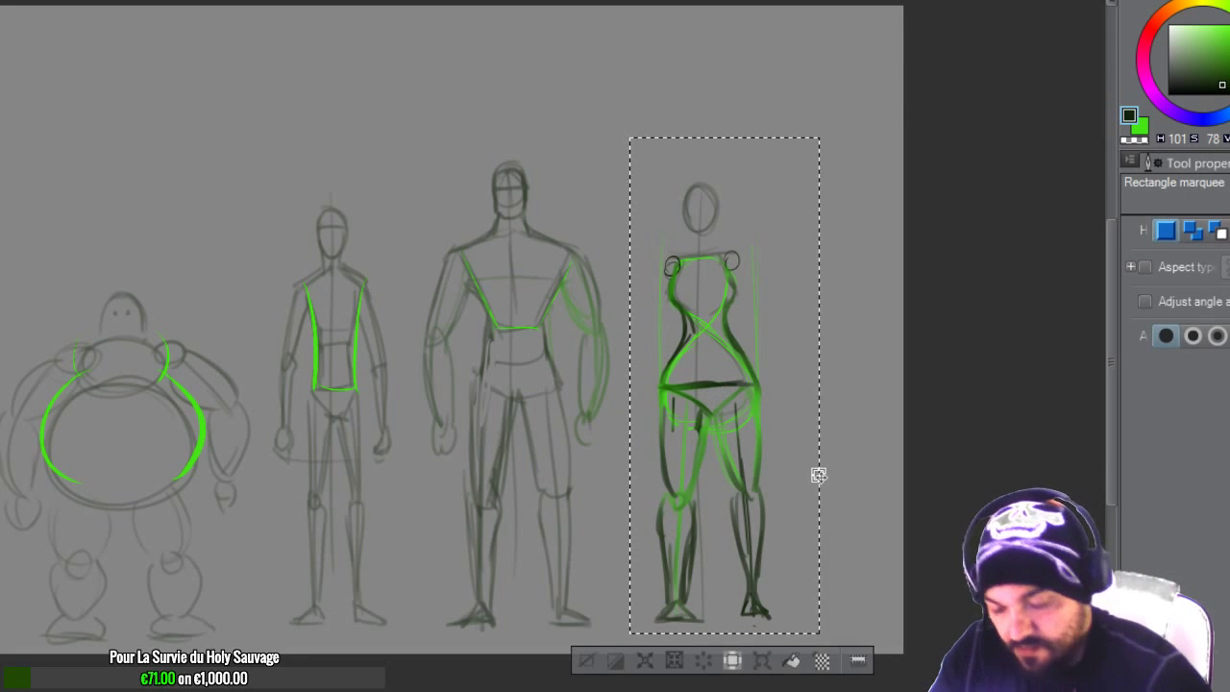
{"action": "key", "text": "Delete"}
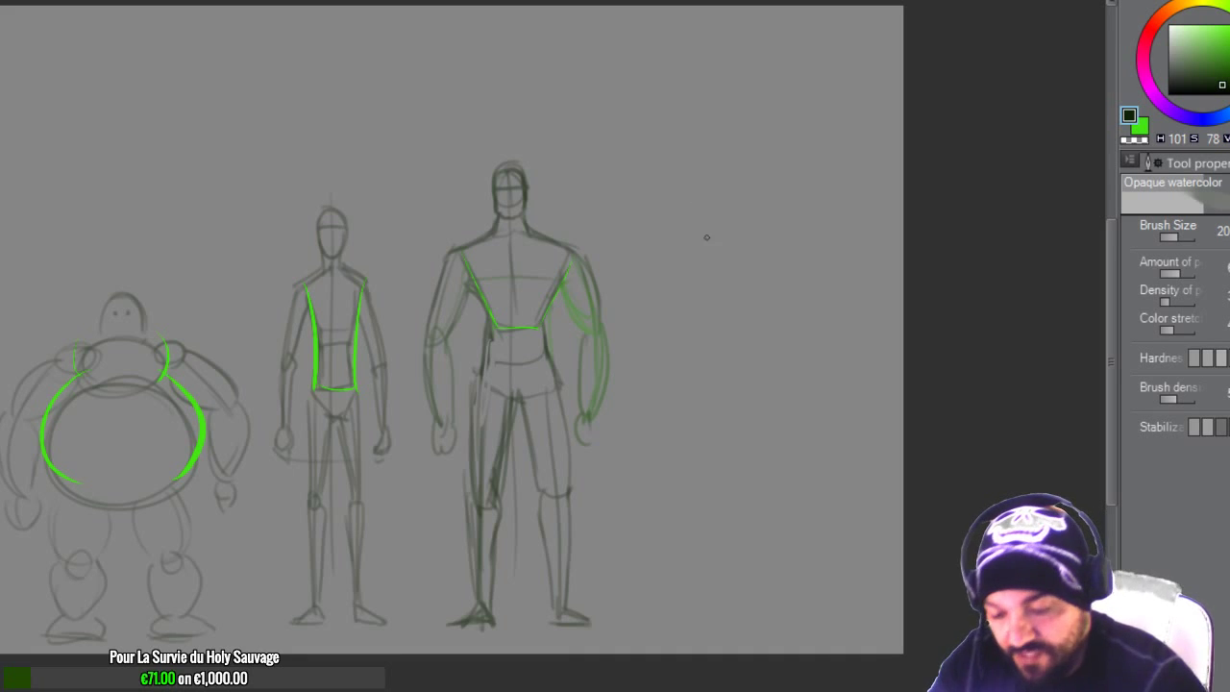
Step: Start a new fourth figure with a tall vertical axis, a small oval head with face guidelines and a chest circle
{"action": "left_click_drag", "start_coordinate": [706, 202], "coordinate": [705, 568]}
{"action": "key", "text": "ctrl+z"}
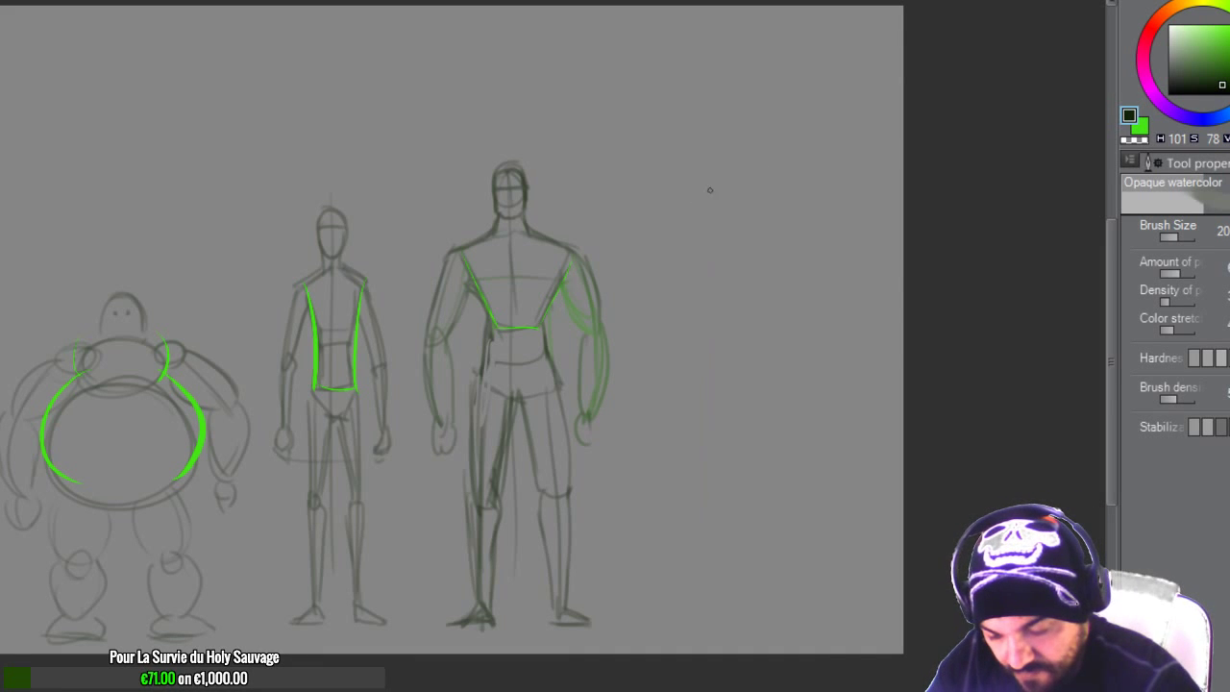
{"action": "left_click_drag", "start_coordinate": [707, 200], "coordinate": [707, 631]}
{"action": "mouse_move", "coordinate": [709, 236]}
{"action": "left_mouse_down"}
{"action": "mouse_move", "coordinate": [720, 209]}
{"action": "mouse_move", "coordinate": [698, 209]}
{"action": "mouse_move", "coordinate": [697, 232]}
{"action": "mouse_move", "coordinate": [713, 241]}
{"action": "mouse_move", "coordinate": [696, 201]}
{"action": "mouse_move", "coordinate": [718, 236]}
{"action": "left_mouse_up"}
{"action": "mouse_move", "coordinate": [708, 189]}
{"action": "left_mouse_down"}
{"action": "mouse_move", "coordinate": [709, 233]}
{"action": "mouse_move", "coordinate": [740, 307]}
{"action": "left_mouse_up"}
{"action": "left_click_drag", "start_coordinate": [682, 264], "coordinate": [749, 332]}
Step: Sketch a wide oval for the hips beneath the chest circle, undoing the earlier attempts
{"action": "mouse_move", "coordinate": [684, 359]}
{"action": "left_mouse_down"}
{"action": "mouse_move", "coordinate": [673, 370]}
{"action": "mouse_move", "coordinate": [697, 351]}
{"action": "mouse_move", "coordinate": [752, 366]}
{"action": "left_mouse_up"}
{"action": "left_click_drag", "start_coordinate": [689, 260], "coordinate": [660, 280]}
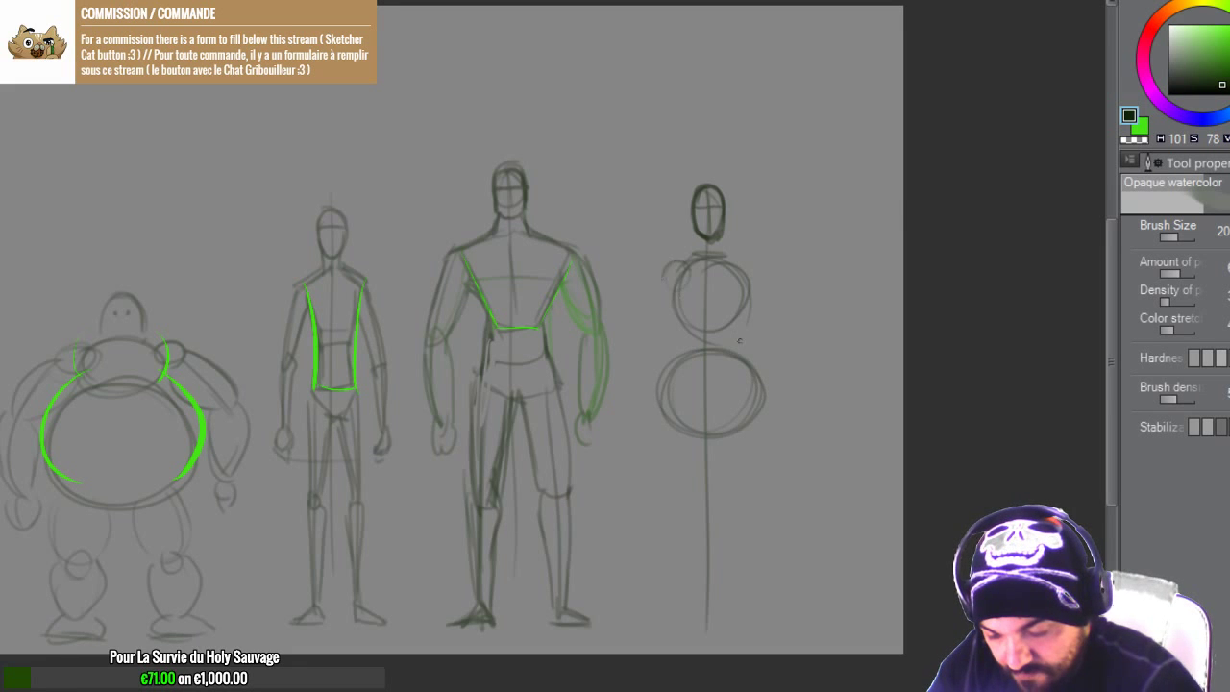
{"action": "key", "text": "ctrl+z"}
{"action": "key", "text": "ctrl+z"}
{"action": "mouse_move", "coordinate": [701, 357]}
{"action": "left_mouse_down"}
{"action": "mouse_move", "coordinate": [702, 422]}
{"action": "mouse_move", "coordinate": [753, 385]}
{"action": "left_mouse_up"}
{"action": "left_click_drag", "start_coordinate": [668, 408], "coordinate": [756, 407]}
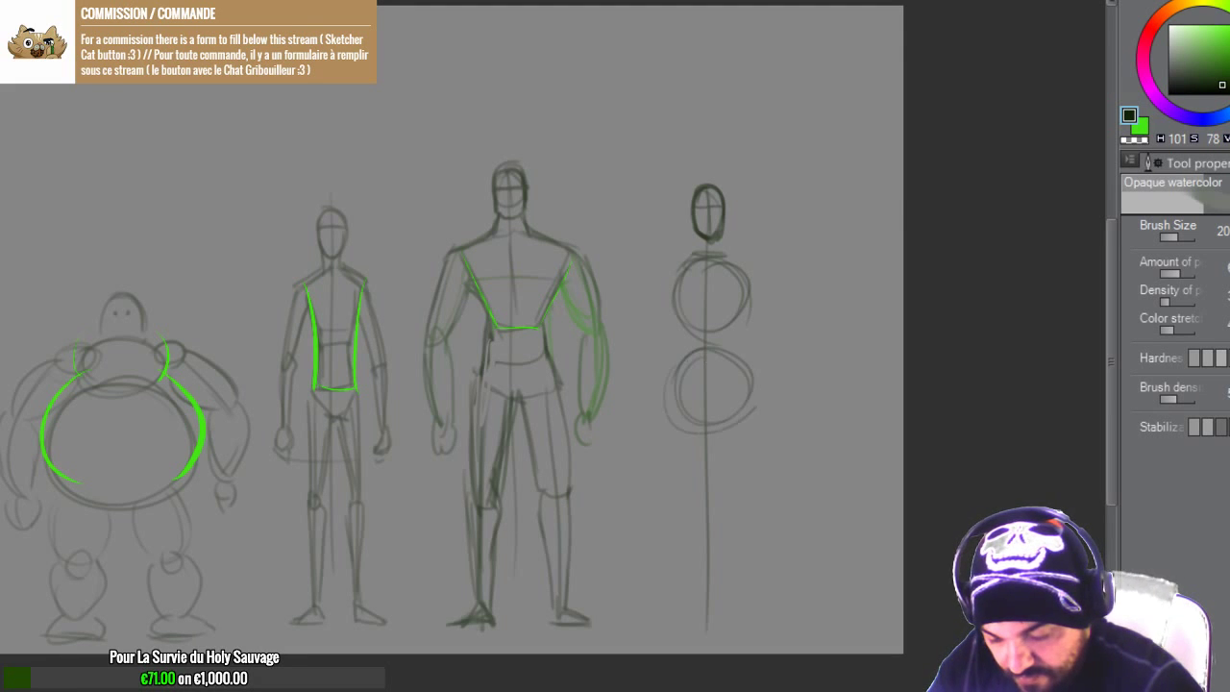
{"action": "key", "text": "ctrl+z"}
{"action": "key", "text": "ctrl+z"}
{"action": "mouse_move", "coordinate": [703, 353]}
{"action": "left_mouse_down"}
{"action": "mouse_move", "coordinate": [672, 369]}
{"action": "mouse_move", "coordinate": [676, 399]}
{"action": "left_mouse_up"}
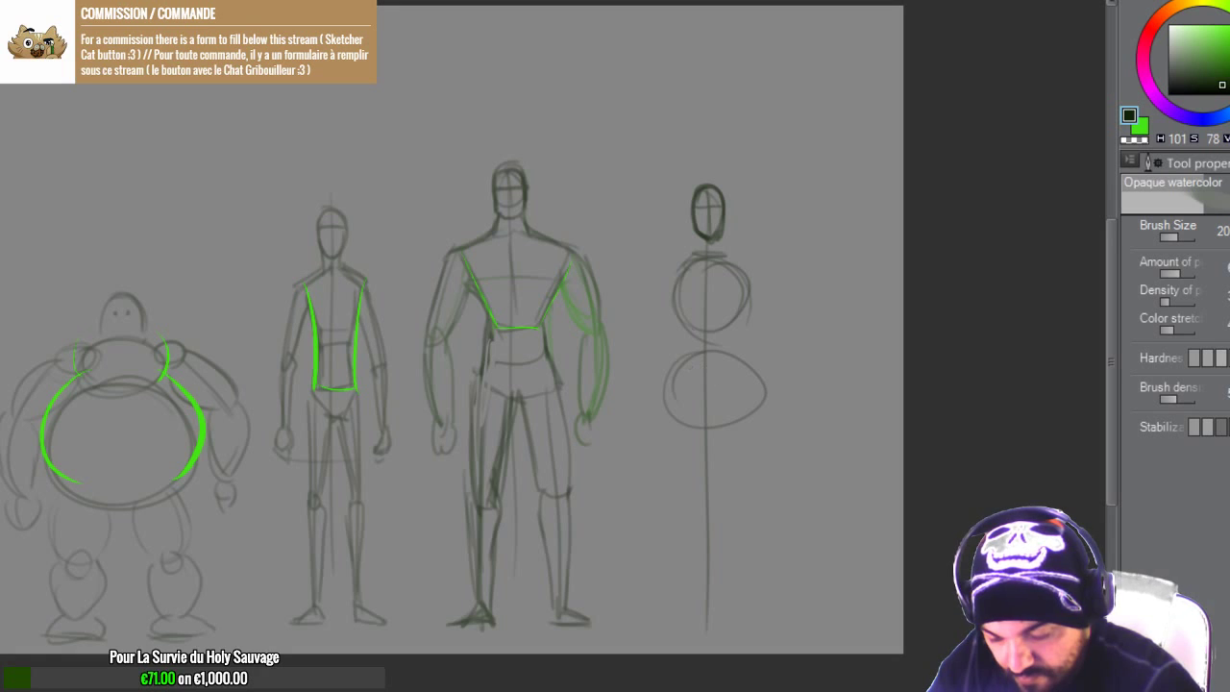
Step: Join the chest circle and hip oval with curved contours that pinch in at the waist
{"action": "mouse_move", "coordinate": [684, 261]}
{"action": "left_mouse_down"}
{"action": "mouse_move", "coordinate": [692, 337]}
{"action": "mouse_move", "coordinate": [665, 376]}
{"action": "mouse_move", "coordinate": [690, 413]}
{"action": "left_mouse_up"}
{"action": "mouse_move", "coordinate": [726, 255]}
{"action": "left_mouse_down"}
{"action": "mouse_move", "coordinate": [766, 392]}
{"action": "mouse_move", "coordinate": [730, 427]}
{"action": "mouse_move", "coordinate": [669, 404]}
{"action": "mouse_move", "coordinate": [727, 423]}
{"action": "mouse_move", "coordinate": [673, 384]}
{"action": "mouse_move", "coordinate": [693, 601]}
{"action": "left_mouse_up"}
{"action": "key", "text": "ctrl+z"}
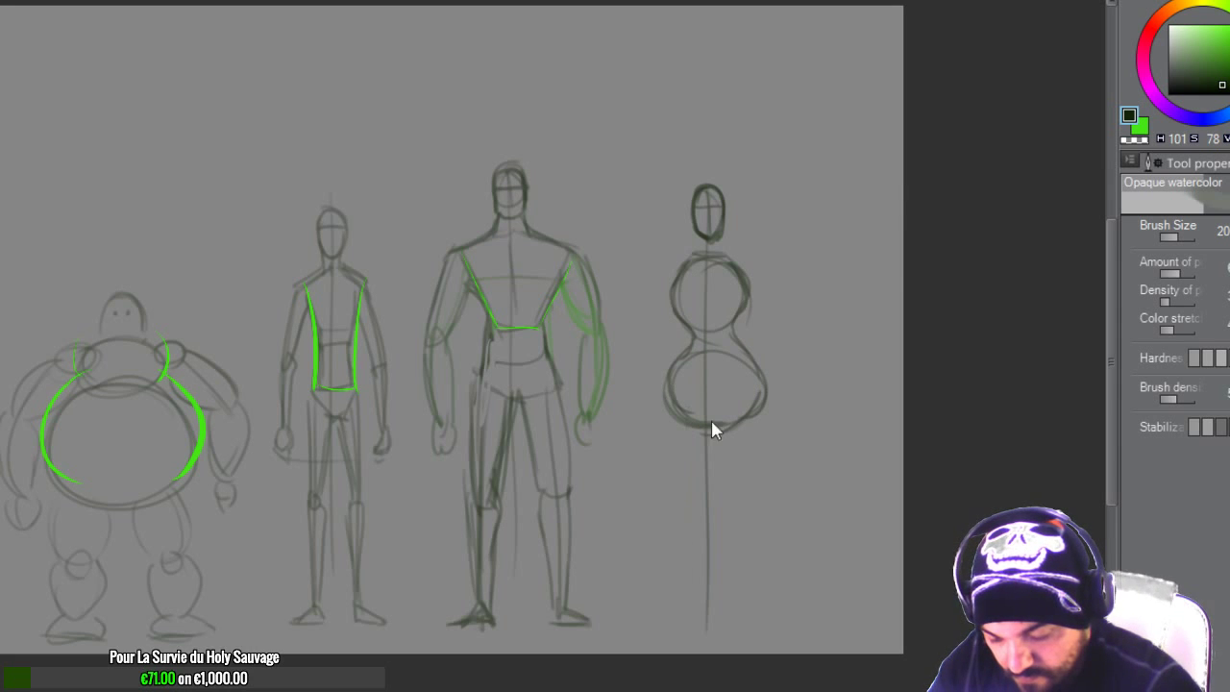
Step: Draw two long leg outlines tapering inward from the outer hips down to the ankles
{"action": "left_click_drag", "start_coordinate": [680, 411], "coordinate": [689, 619]}
{"action": "key", "text": "ctrl+z"}
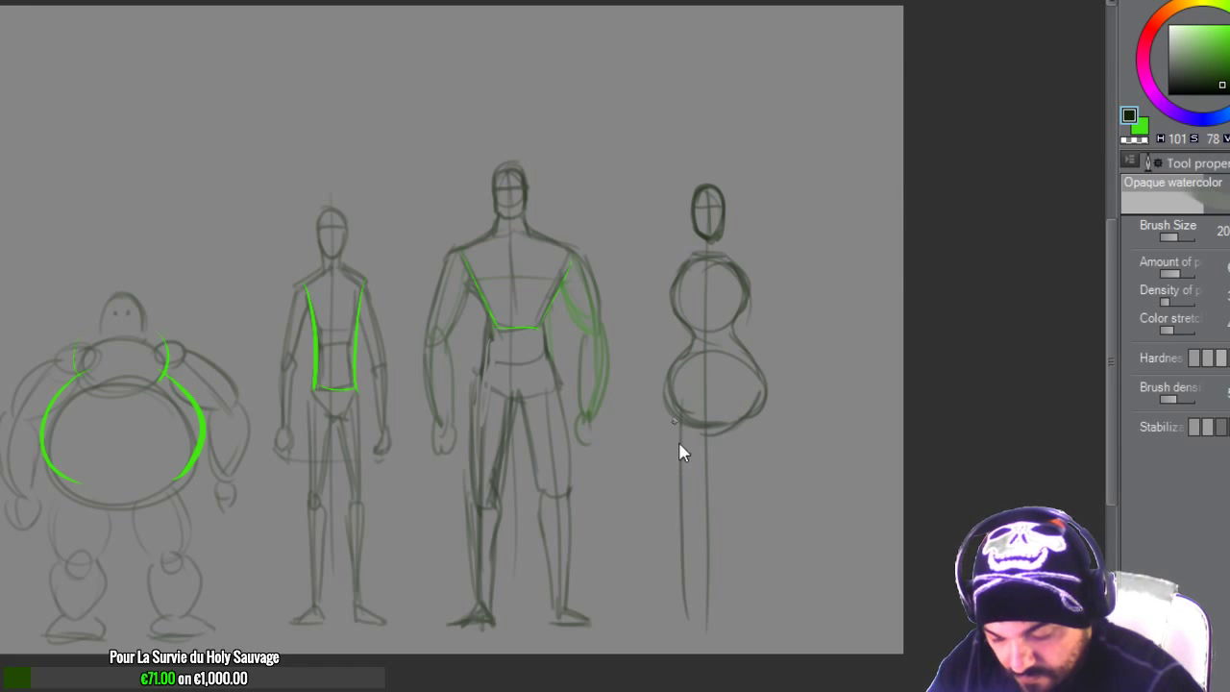
{"action": "key", "text": "ctrl+z"}
{"action": "left_click_drag", "start_coordinate": [674, 420], "coordinate": [692, 617]}
{"action": "left_click_drag", "start_coordinate": [751, 411], "coordinate": [711, 629]}
{"action": "key", "text": "ctrl+z"}
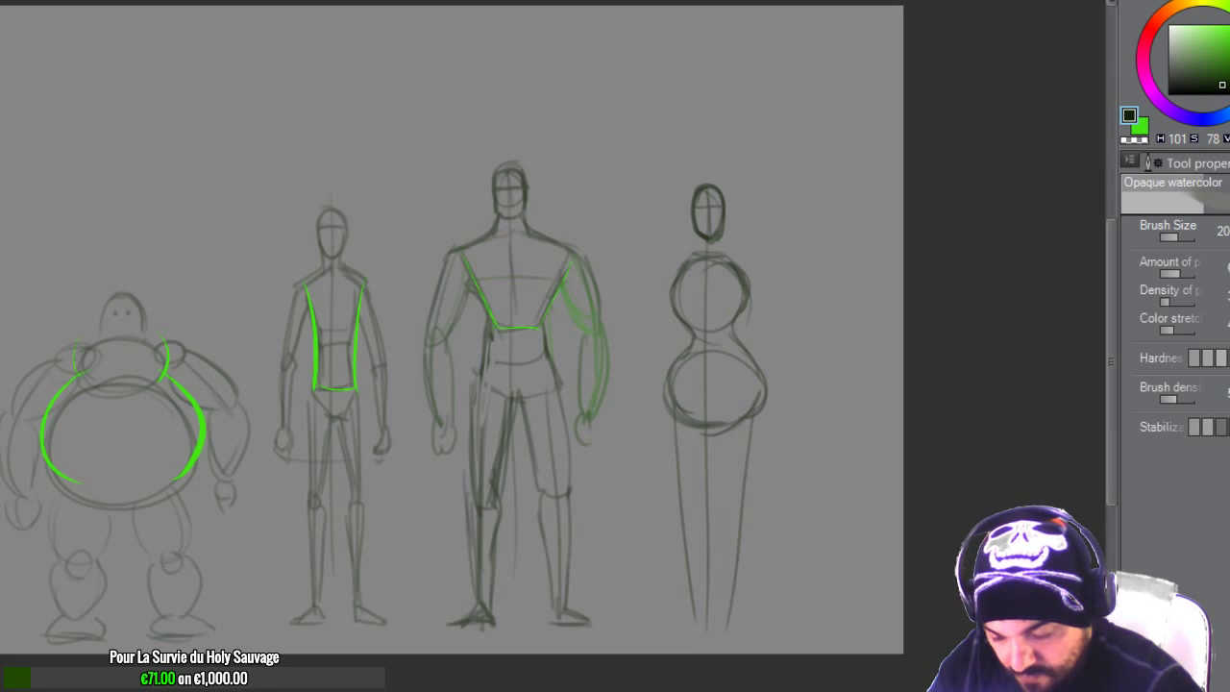
Step: Erase the hip oval's lower edge, add a V-shaped pelvis line and a neck, and refine the head shape
{"action": "key", "text": "e"}
{"action": "mouse_move", "coordinate": [684, 419]}
{"action": "left_mouse_down"}
{"action": "mouse_move", "coordinate": [728, 419]}
{"action": "mouse_move", "coordinate": [716, 421]}
{"action": "mouse_move", "coordinate": [758, 375]}
{"action": "mouse_move", "coordinate": [687, 404]}
{"action": "mouse_move", "coordinate": [673, 391]}
{"action": "mouse_move", "coordinate": [718, 409]}
{"action": "mouse_move", "coordinate": [758, 377]}
{"action": "mouse_move", "coordinate": [717, 402]}
{"action": "left_mouse_up"}
{"action": "key", "text": "b"}
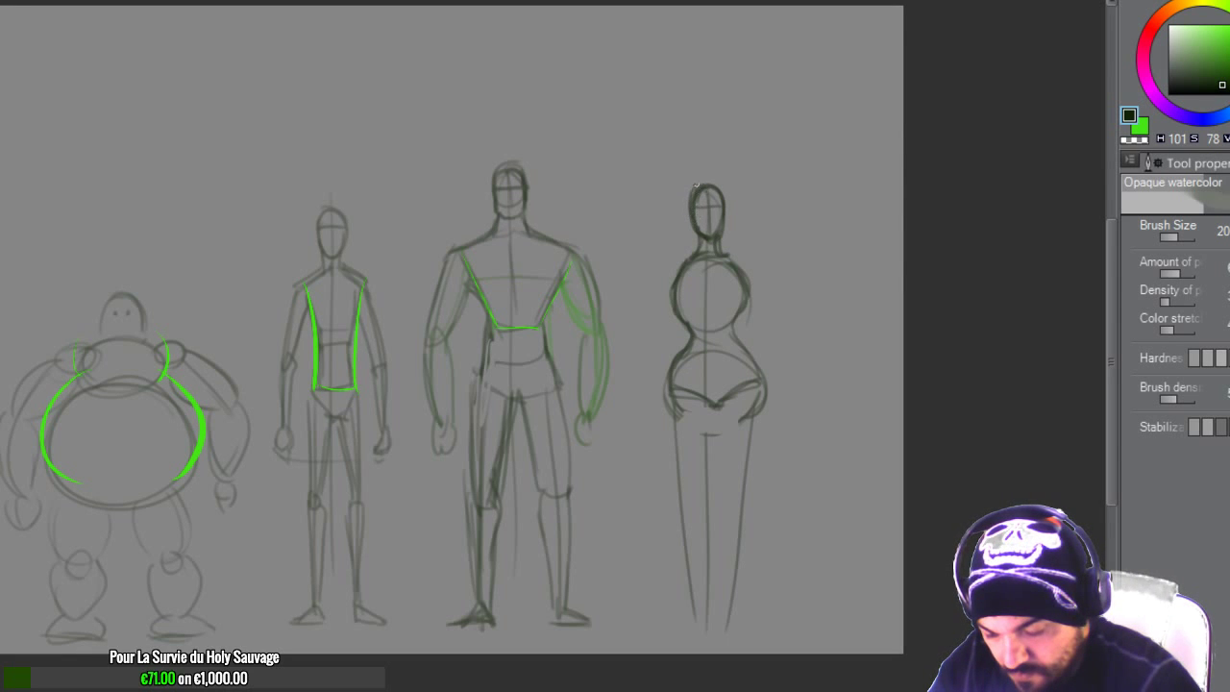
{"action": "key", "text": "e"}
{"action": "mouse_move", "coordinate": [703, 210]}
{"action": "left_mouse_down"}
{"action": "mouse_move", "coordinate": [705, 229]}
{"action": "mouse_move", "coordinate": [692, 192]}
{"action": "mouse_move", "coordinate": [726, 197]}
{"action": "mouse_move", "coordinate": [724, 225]}
{"action": "left_mouse_up"}
{"action": "key", "text": "b"}
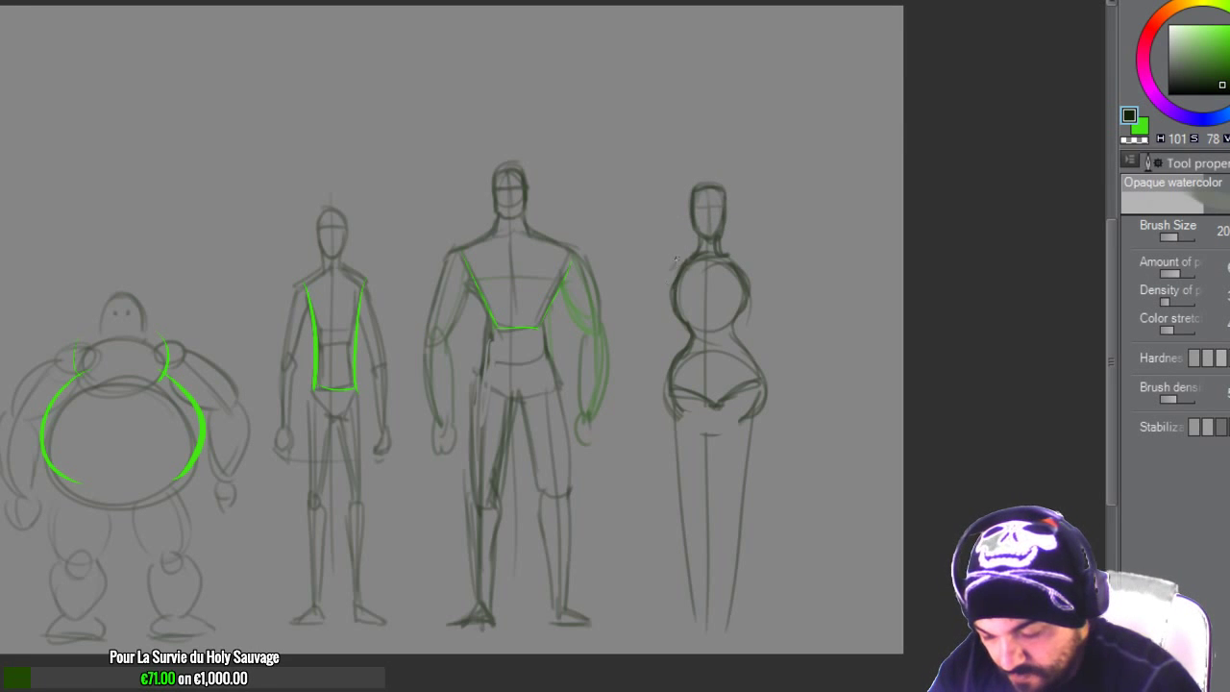
Step: Add small rounded shoulders above the chest circle and try green shoulder slopes, undoing the green strokes
{"action": "mouse_move", "coordinate": [676, 258]}
{"action": "left_mouse_down"}
{"action": "mouse_move", "coordinate": [673, 271]}
{"action": "mouse_move", "coordinate": [697, 252]}
{"action": "mouse_move", "coordinate": [740, 256]}
{"action": "mouse_move", "coordinate": [755, 277]}
{"action": "mouse_move", "coordinate": [643, 264]}
{"action": "mouse_move", "coordinate": [654, 258]}
{"action": "left_mouse_up"}
{"action": "key", "text": "ctrl+z"}
{"action": "key", "text": "x"}
{"action": "left_click_drag", "start_coordinate": [726, 236], "coordinate": [757, 254]}
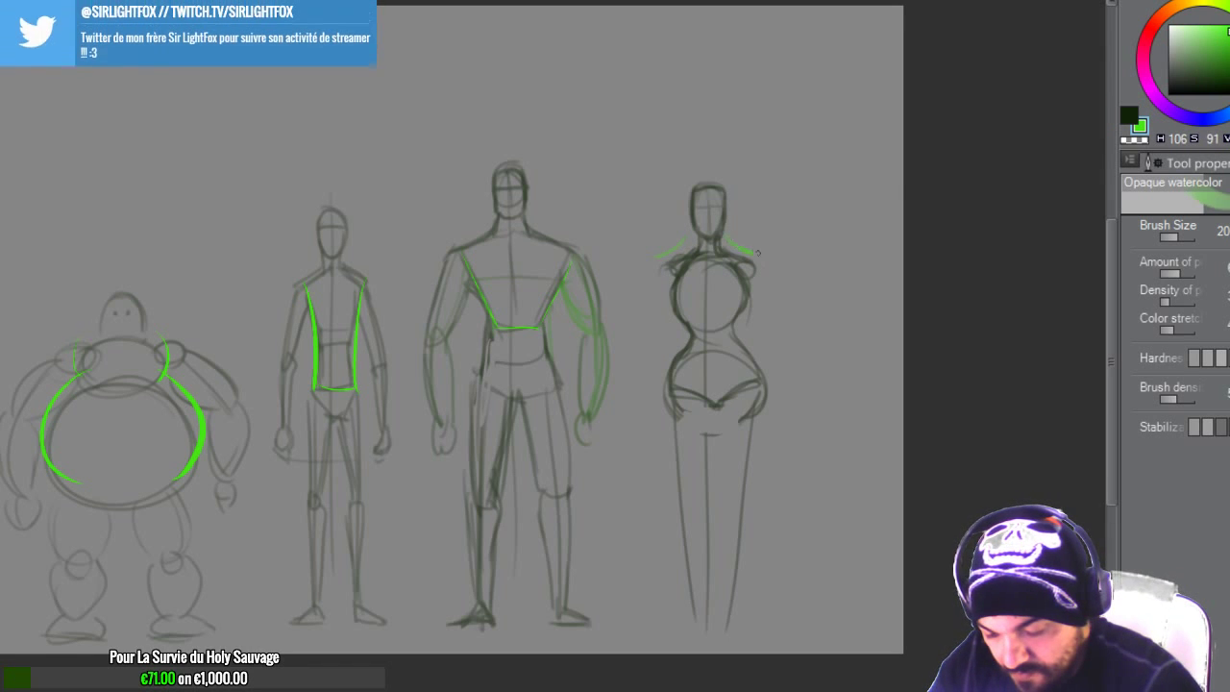
{"action": "key", "text": "ctrl+z"}
{"action": "key", "text": "ctrl+z"}
{"action": "key", "text": "x"}
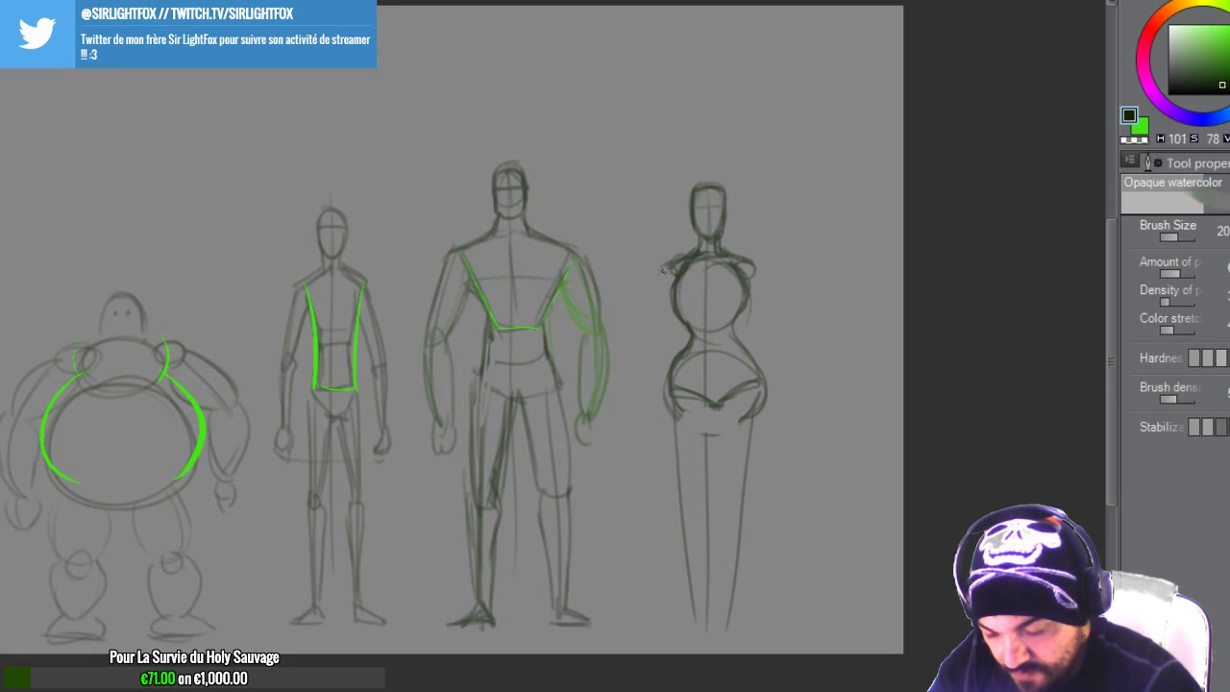
Step: Sketch long curved arm guidelines hanging from both shoulders of the fourth figure down past the hips
{"action": "mouse_move", "coordinate": [664, 272]}
{"action": "left_mouse_down"}
{"action": "mouse_move", "coordinate": [641, 420]}
{"action": "mouse_move", "coordinate": [657, 421]}
{"action": "left_mouse_up"}
{"action": "key", "text": "ctrl+z"}
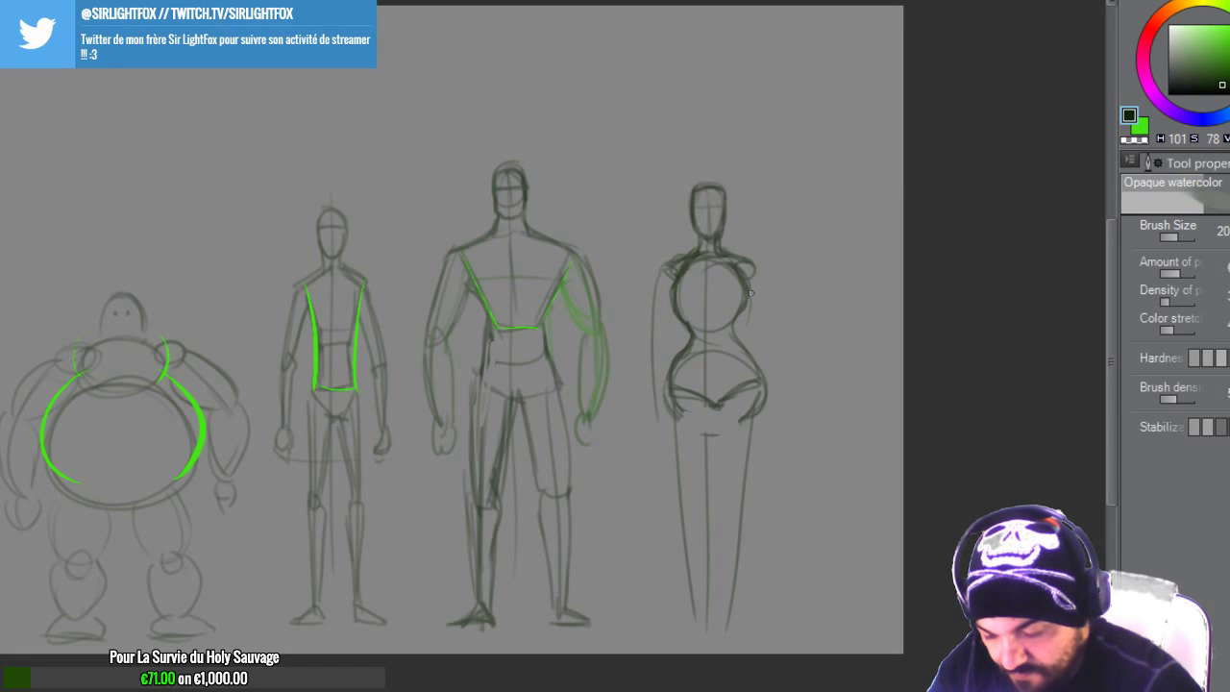
{"action": "key", "text": "ctrl+z"}
{"action": "mouse_move", "coordinate": [669, 269]}
{"action": "left_mouse_down"}
{"action": "mouse_move", "coordinate": [659, 409]}
{"action": "mouse_move", "coordinate": [653, 355]}
{"action": "mouse_move", "coordinate": [660, 429]}
{"action": "left_mouse_up"}
{"action": "key", "text": "ctrl+z"}
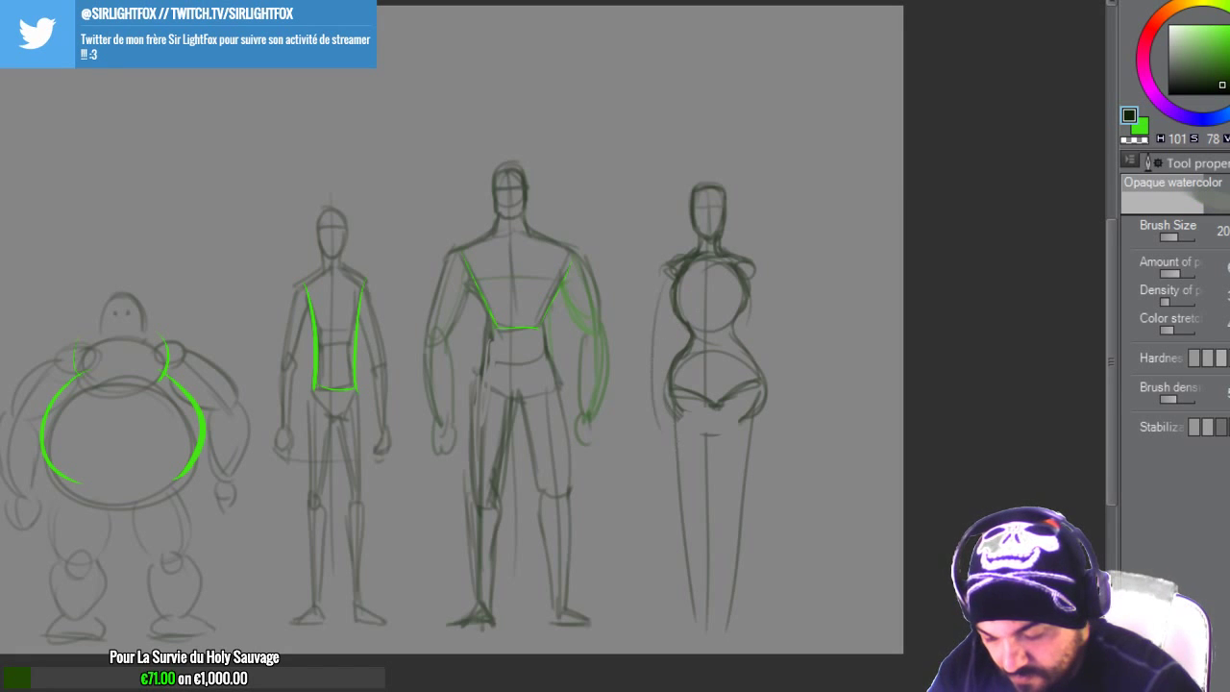
{"action": "left_click_drag", "start_coordinate": [753, 275], "coordinate": [776, 429]}
{"action": "left_click_drag", "start_coordinate": [760, 276], "coordinate": [774, 457]}
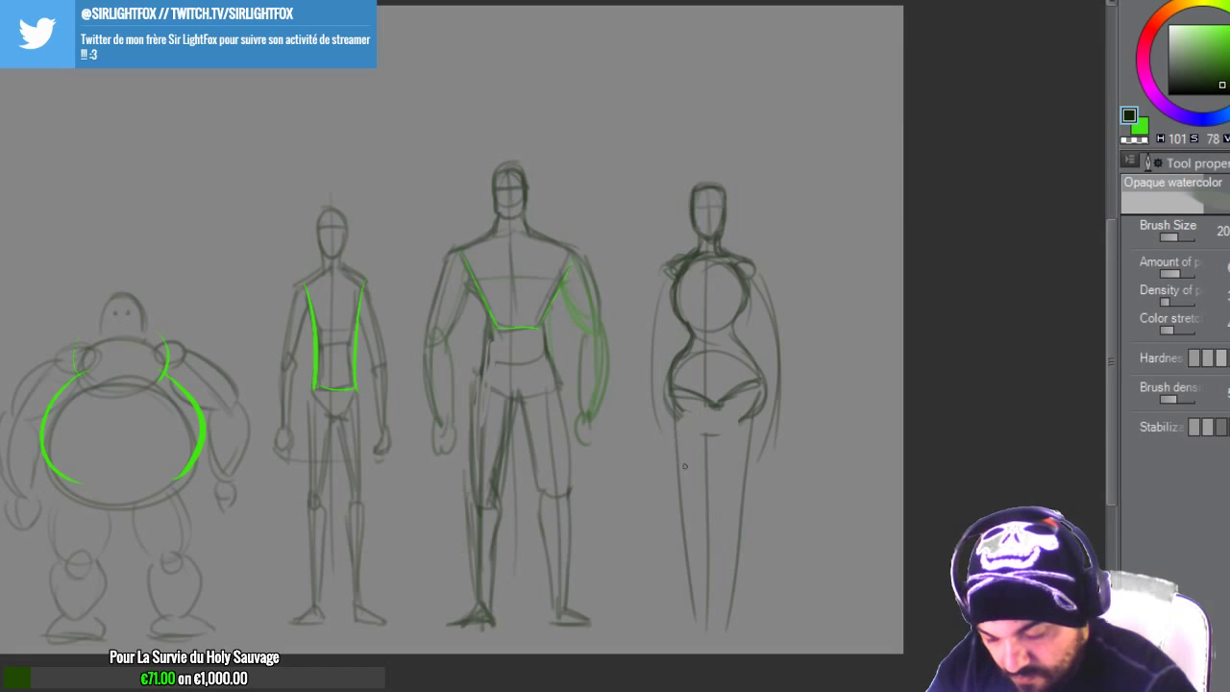
Step: Outline both thighs with knee ovals, and draw the calf and foot of the leg nearest the muscular figure
{"action": "left_click_drag", "start_coordinate": [672, 392], "coordinate": [684, 499]}
{"action": "mouse_move", "coordinate": [713, 403]}
{"action": "left_mouse_down"}
{"action": "mouse_move", "coordinate": [697, 509]}
{"action": "mouse_move", "coordinate": [684, 502]}
{"action": "mouse_move", "coordinate": [735, 503]}
{"action": "left_mouse_up"}
{"action": "mouse_move", "coordinate": [766, 389]}
{"action": "left_mouse_down"}
{"action": "mouse_move", "coordinate": [770, 447]}
{"action": "mouse_move", "coordinate": [748, 508]}
{"action": "mouse_move", "coordinate": [680, 569]}
{"action": "left_mouse_up"}
{"action": "key", "text": "ctrl+z"}
{"action": "mouse_move", "coordinate": [703, 501]}
{"action": "left_mouse_down"}
{"action": "mouse_move", "coordinate": [700, 584]}
{"action": "mouse_move", "coordinate": [680, 544]}
{"action": "mouse_move", "coordinate": [688, 606]}
{"action": "mouse_move", "coordinate": [670, 624]}
{"action": "mouse_move", "coordinate": [699, 628]}
{"action": "mouse_move", "coordinate": [691, 609]}
{"action": "left_mouse_up"}
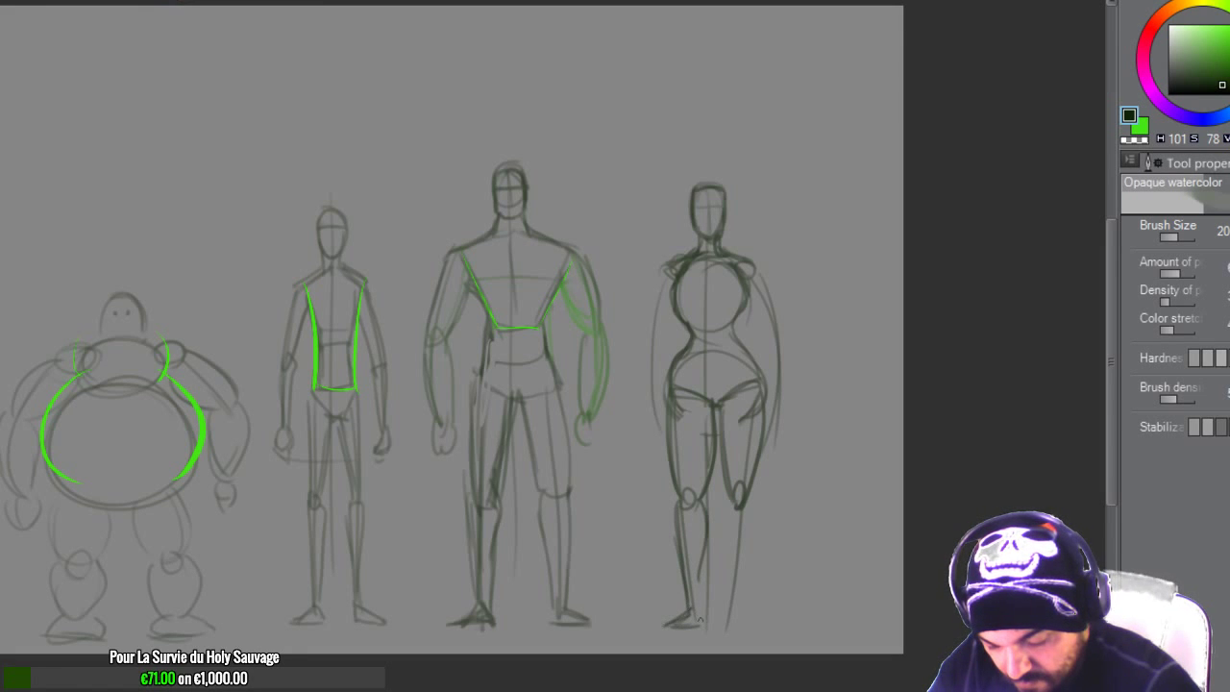
{"action": "left_click_drag", "start_coordinate": [705, 567], "coordinate": [699, 627]}
Step: Draw the fourth figure's other calf and foot, and clean up the inner thigh lines below the crotch
{"action": "mouse_move", "coordinate": [726, 496]}
{"action": "left_mouse_down"}
{"action": "mouse_move", "coordinate": [728, 620]}
{"action": "mouse_move", "coordinate": [761, 621]}
{"action": "mouse_move", "coordinate": [747, 532]}
{"action": "mouse_move", "coordinate": [742, 615]}
{"action": "left_mouse_up"}
{"action": "left_click_drag", "start_coordinate": [751, 486], "coordinate": [747, 501]}
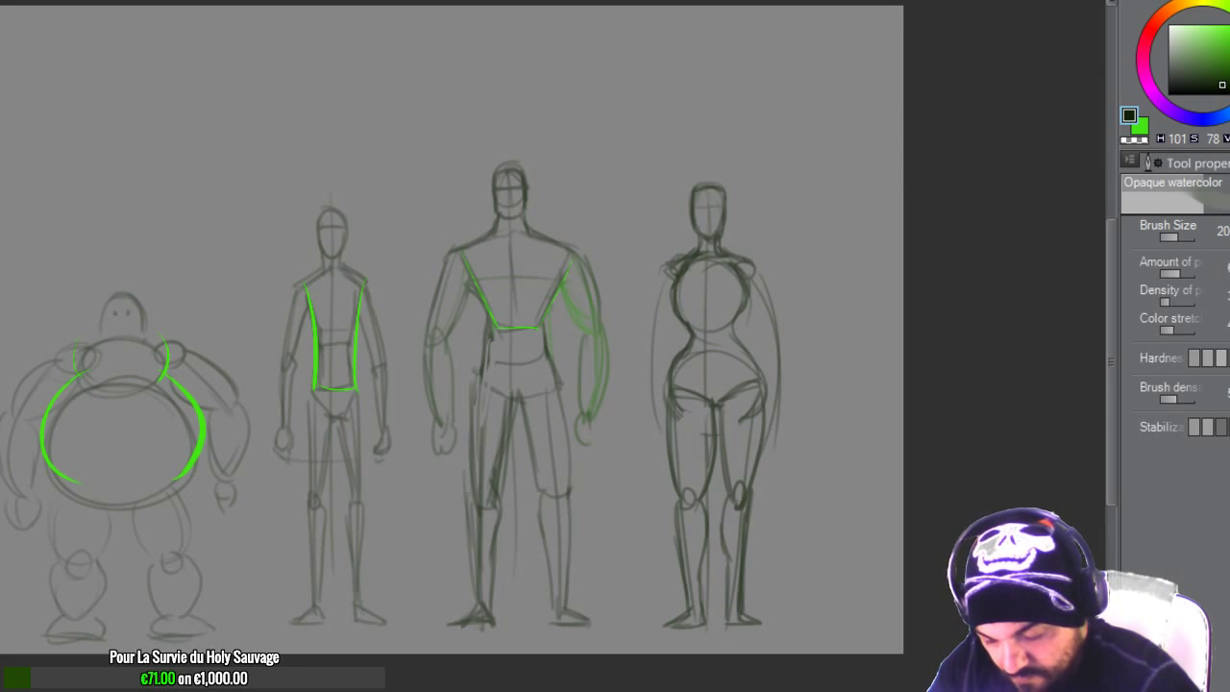
{"action": "left_click_drag", "start_coordinate": [713, 421], "coordinate": [703, 491]}
{"action": "key", "text": "e"}
{"action": "key", "text": "b"}
{"action": "left_click_drag", "start_coordinate": [717, 395], "coordinate": [711, 435]}
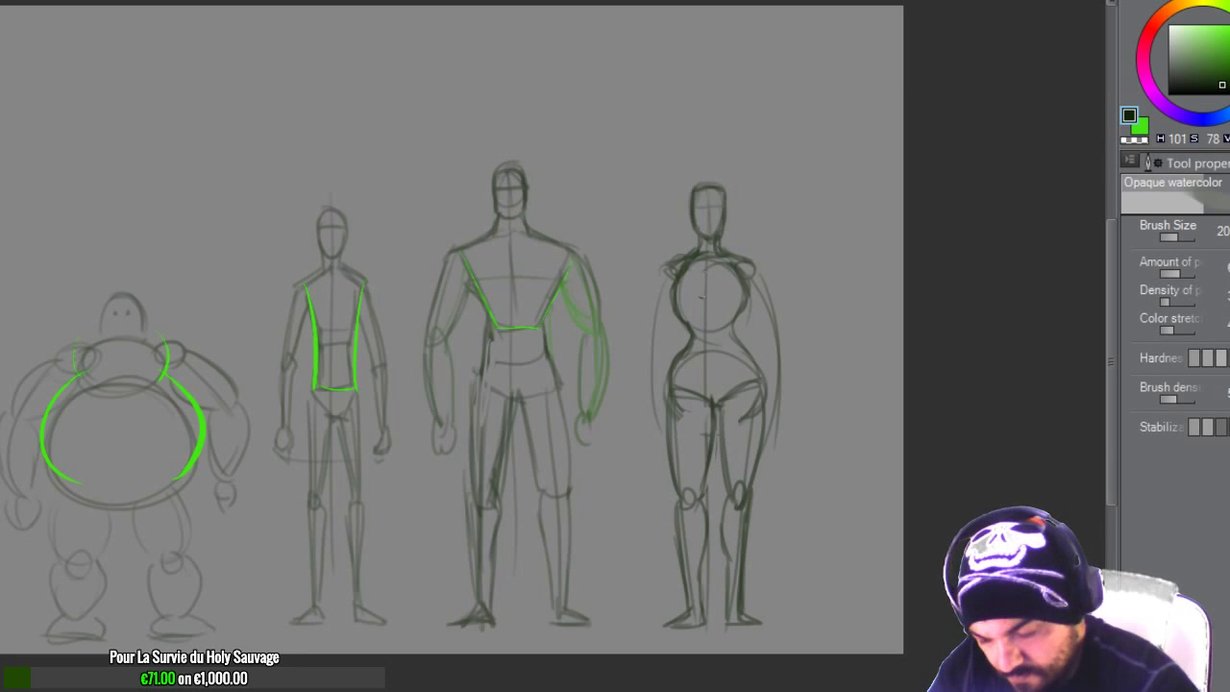
Step: Add a horizontal chest guideline, a torso centre line and a curved lower ribcage line to the fourth figure
{"action": "mouse_move", "coordinate": [705, 297]}
{"action": "left_mouse_down"}
{"action": "mouse_move", "coordinate": [745, 293]}
{"action": "mouse_move", "coordinate": [711, 372]}
{"action": "left_mouse_up"}
{"action": "key", "text": "ctrl+z"}
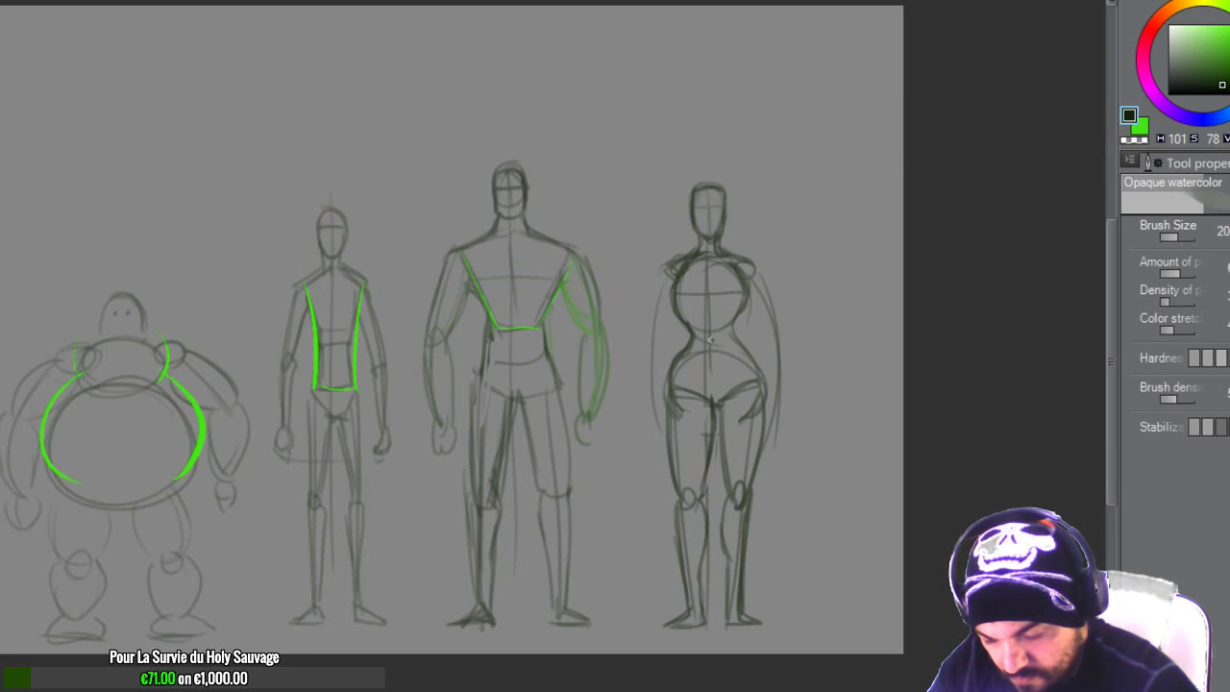
{"action": "left_click_drag", "start_coordinate": [691, 314], "coordinate": [713, 333]}
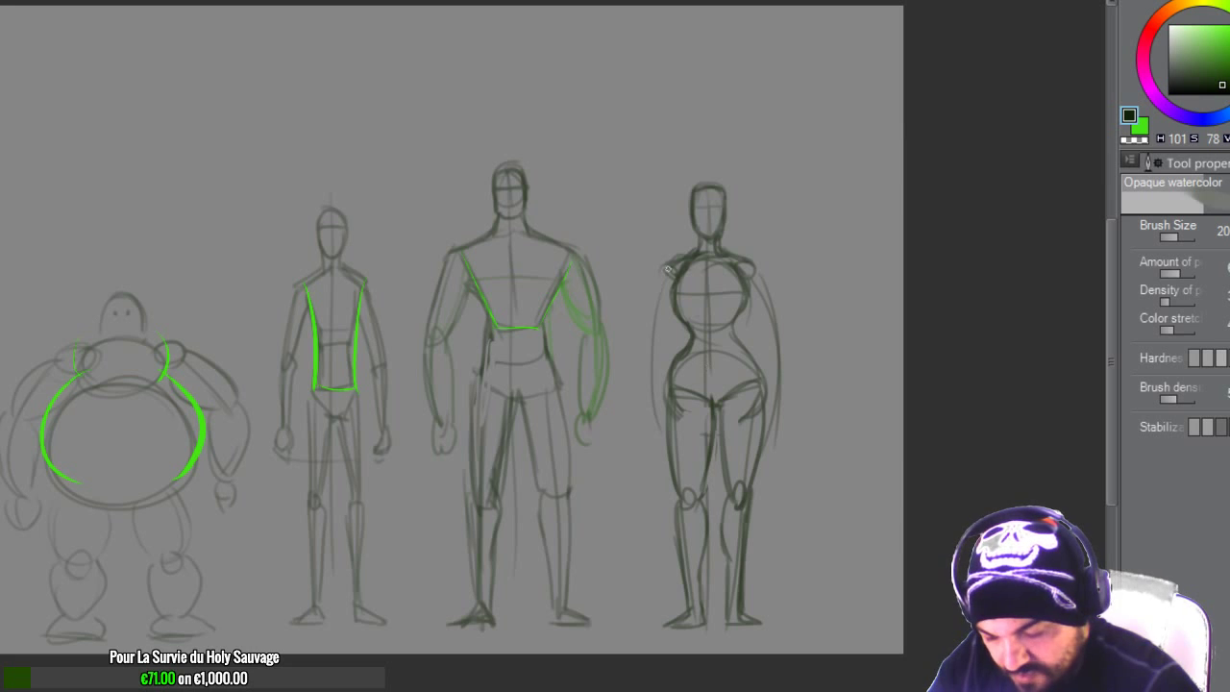
Step: Build up both of the fourth figure's arms with upper arms, forearms and simple hands beside the hips
{"action": "left_click_drag", "start_coordinate": [669, 267], "coordinate": [655, 343]}
{"action": "mouse_move", "coordinate": [672, 304]}
{"action": "left_mouse_down"}
{"action": "mouse_move", "coordinate": [655, 344]}
{"action": "mouse_move", "coordinate": [696, 246]}
{"action": "mouse_move", "coordinate": [768, 300]}
{"action": "mouse_move", "coordinate": [772, 346]}
{"action": "left_mouse_up"}
{"action": "left_click_drag", "start_coordinate": [778, 284], "coordinate": [767, 340]}
{"action": "mouse_move", "coordinate": [649, 334]}
{"action": "left_mouse_down"}
{"action": "mouse_move", "coordinate": [659, 403]}
{"action": "mouse_move", "coordinate": [660, 331]}
{"action": "mouse_move", "coordinate": [653, 423]}
{"action": "left_mouse_up"}
{"action": "mouse_move", "coordinate": [772, 332]}
{"action": "left_mouse_down"}
{"action": "mouse_move", "coordinate": [765, 409]}
{"action": "mouse_move", "coordinate": [776, 403]}
{"action": "left_mouse_up"}
{"action": "left_click_drag", "start_coordinate": [642, 403], "coordinate": [657, 448]}
{"action": "left_click_drag", "start_coordinate": [775, 411], "coordinate": [774, 448]}
Step: Erase the leftover chest circle lines around the upper torso and reinforce the waist contours
{"action": "mouse_move", "coordinate": [730, 328]}
{"action": "left_mouse_down"}
{"action": "mouse_move", "coordinate": [738, 300]}
{"action": "mouse_move", "coordinate": [743, 317]}
{"action": "left_mouse_up"}
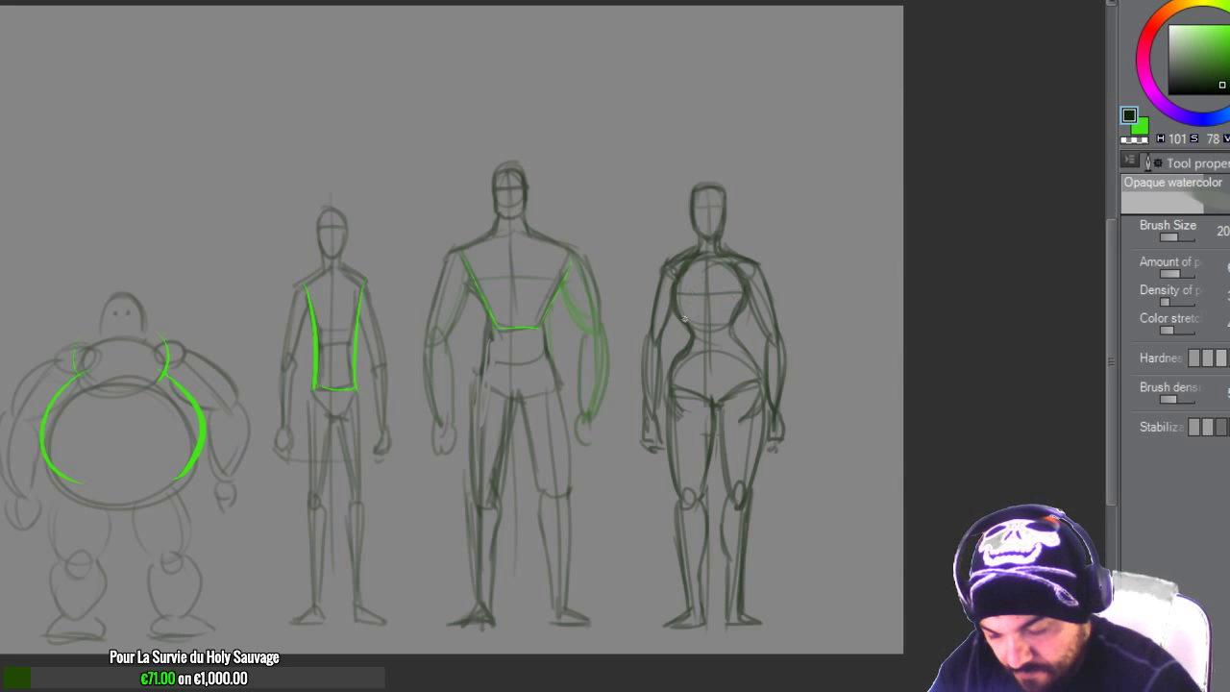
{"action": "key", "text": "e"}
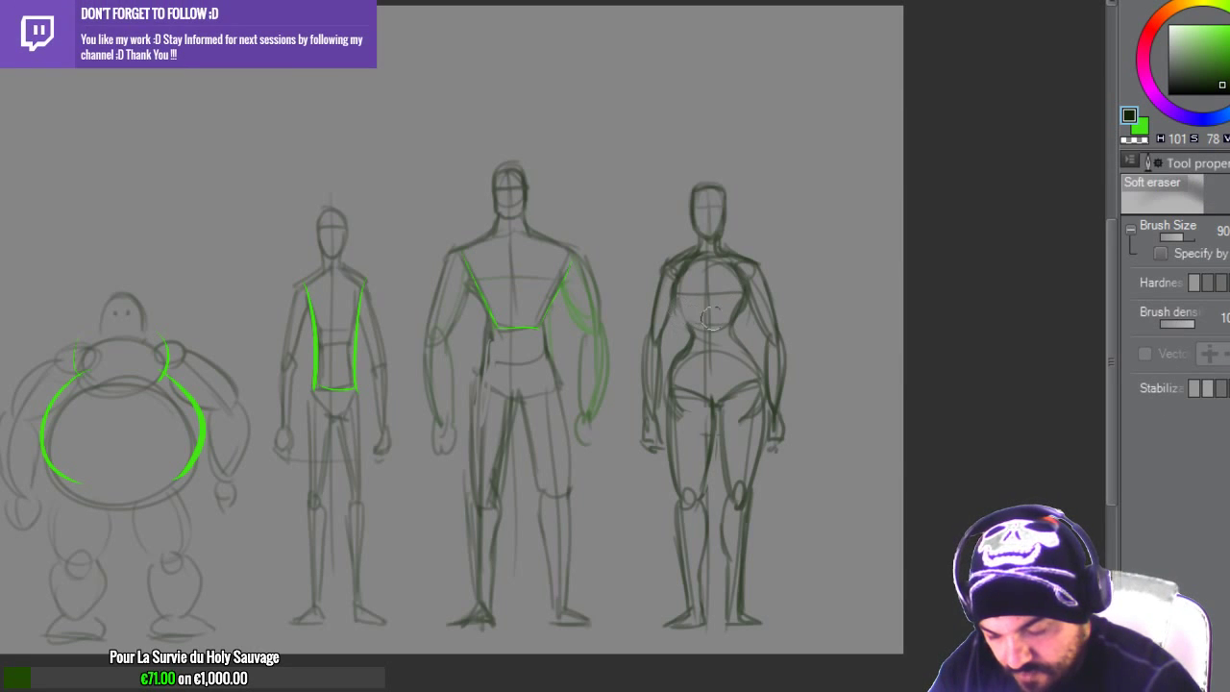
{"action": "key", "text": "b"}
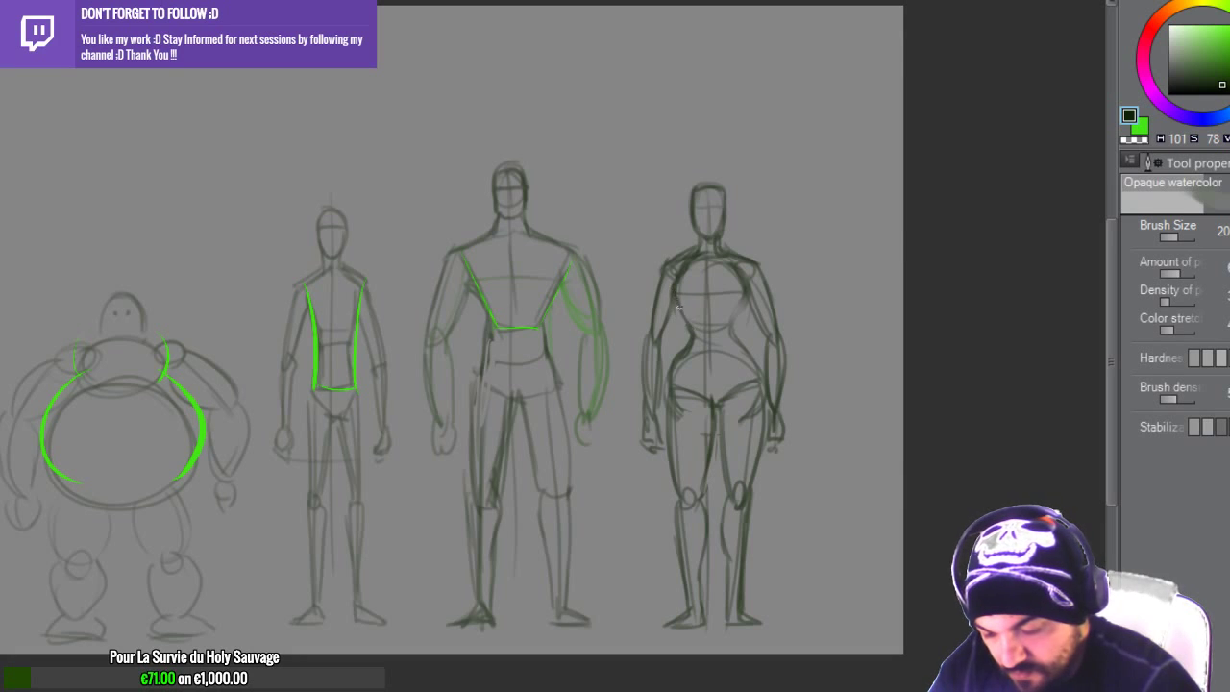
{"action": "key", "text": "e"}
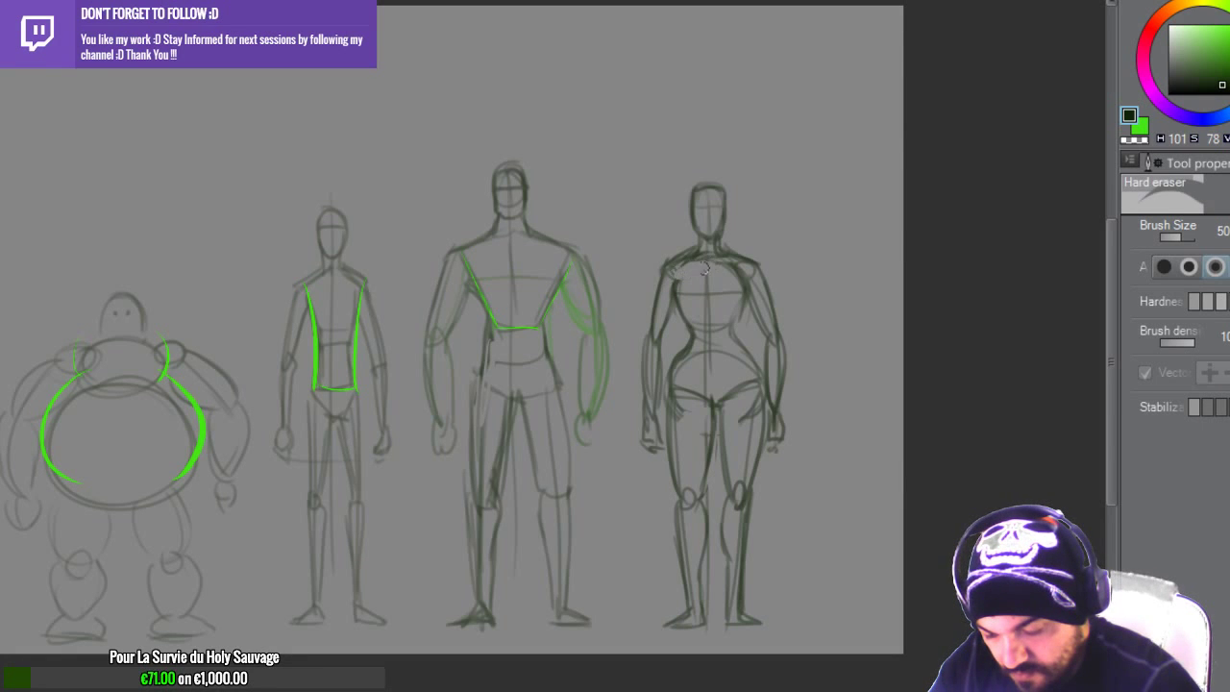
{"action": "mouse_move", "coordinate": [685, 264]}
{"action": "left_mouse_down"}
{"action": "mouse_move", "coordinate": [735, 275]}
{"action": "mouse_move", "coordinate": [678, 265]}
{"action": "left_mouse_up"}
{"action": "key", "text": "b"}
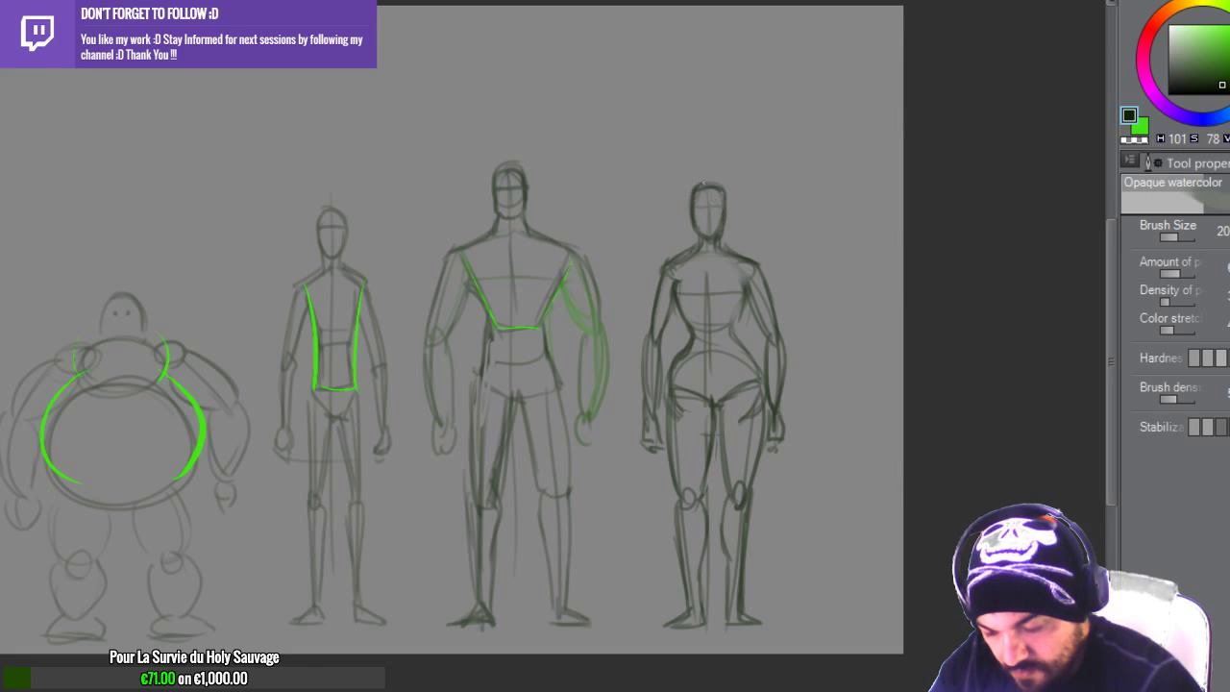
{"action": "left_click_drag", "start_coordinate": [743, 303], "coordinate": [756, 362]}
Step: Switch to the green colour and mark the inward curves on both sides of the fourth figure's waist
{"action": "key", "text": "x"}
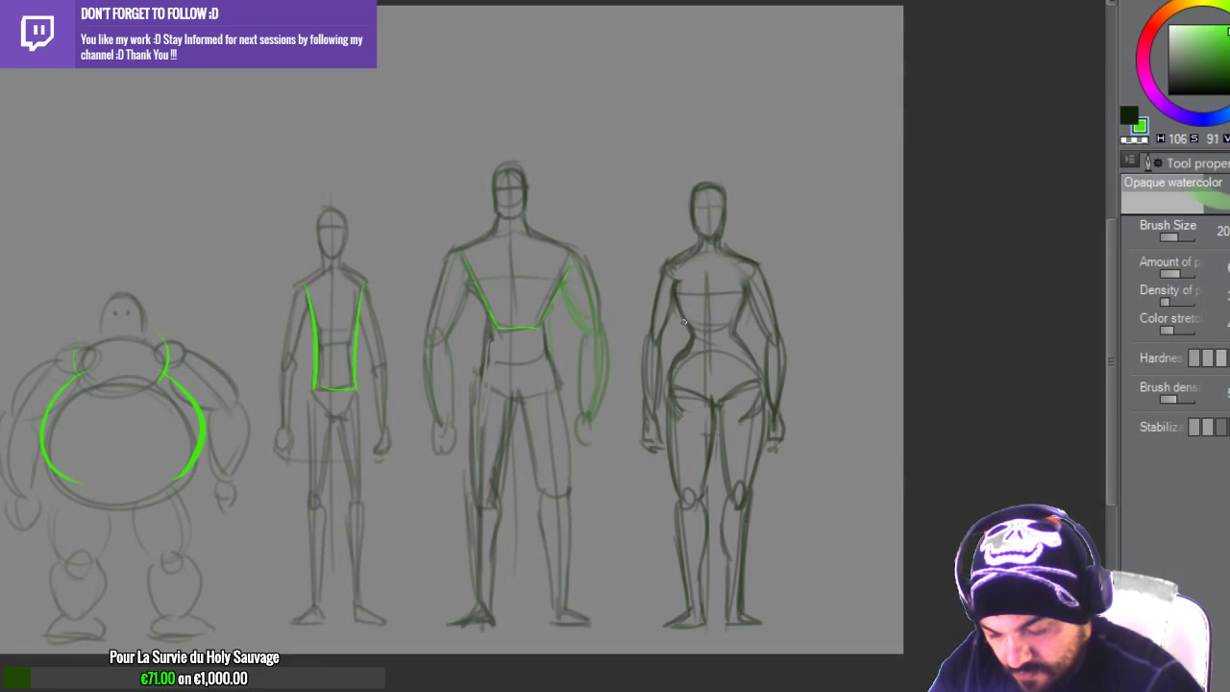
{"action": "key", "text": "ctrl+z"}
{"action": "left_click_drag", "start_coordinate": [676, 324], "coordinate": [673, 345]}
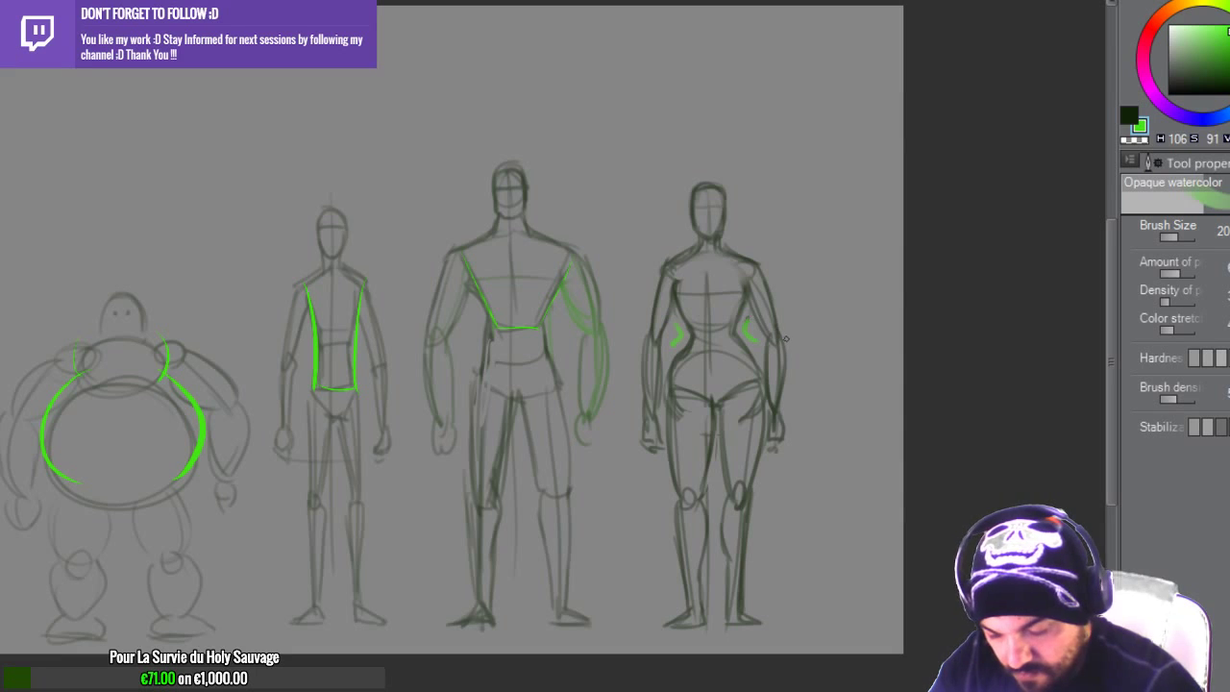
Step: Trace the fourth figure's hourglass contour in green with the G-pen and add dashed curves around the chest and hips
{"action": "key", "text": "p"}
{"action": "mouse_move", "coordinate": [674, 280]}
{"action": "left_mouse_down"}
{"action": "mouse_move", "coordinate": [688, 335]}
{"action": "mouse_move", "coordinate": [672, 386]}
{"action": "left_mouse_up"}
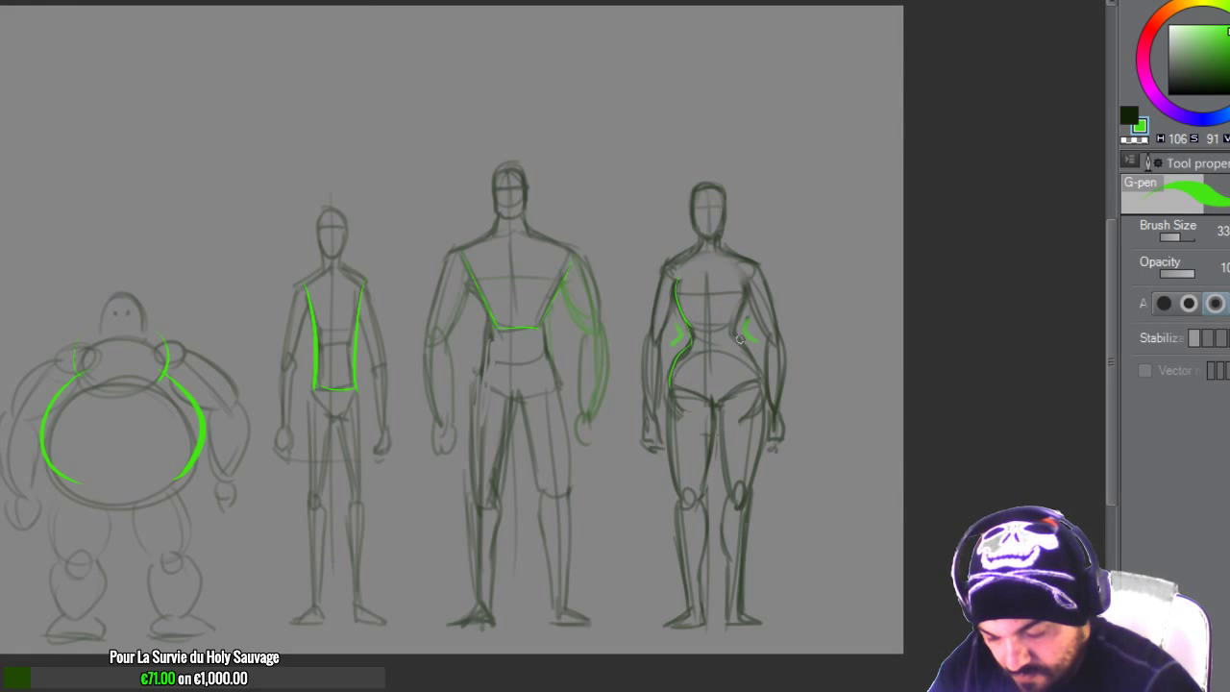
{"action": "mouse_move", "coordinate": [737, 338]}
{"action": "left_mouse_down"}
{"action": "mouse_move", "coordinate": [763, 371]}
{"action": "mouse_move", "coordinate": [744, 281]}
{"action": "mouse_move", "coordinate": [719, 267]}
{"action": "mouse_move", "coordinate": [745, 279]}
{"action": "left_mouse_up"}
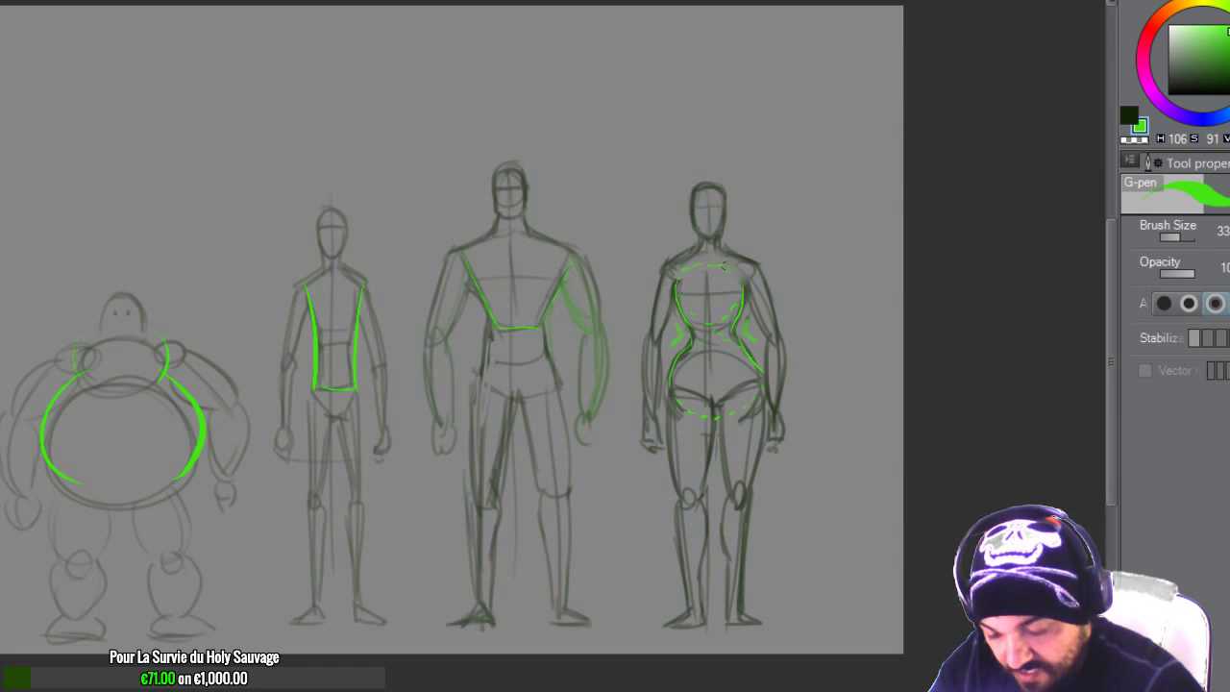
{"action": "key", "text": "e"}
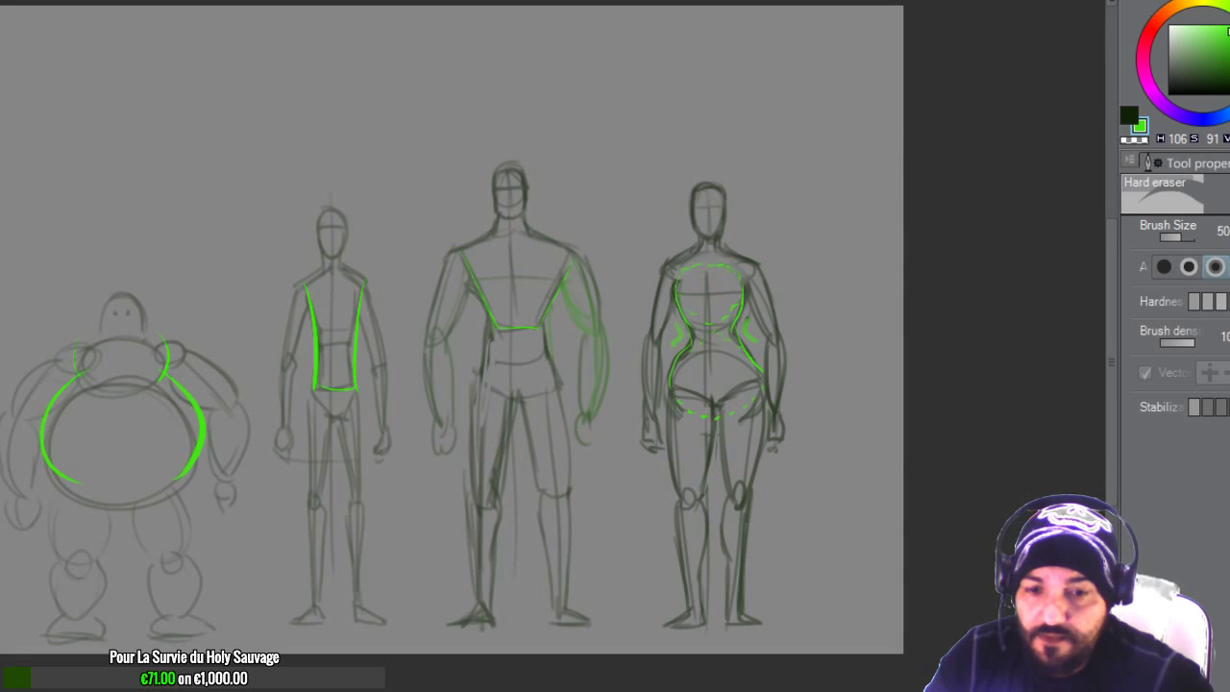
Step: Clear all four figures from the canvas and switch back to the dark green colour with the Opaque watercolor brush
{"action": "key", "text": "ctrl+space"}
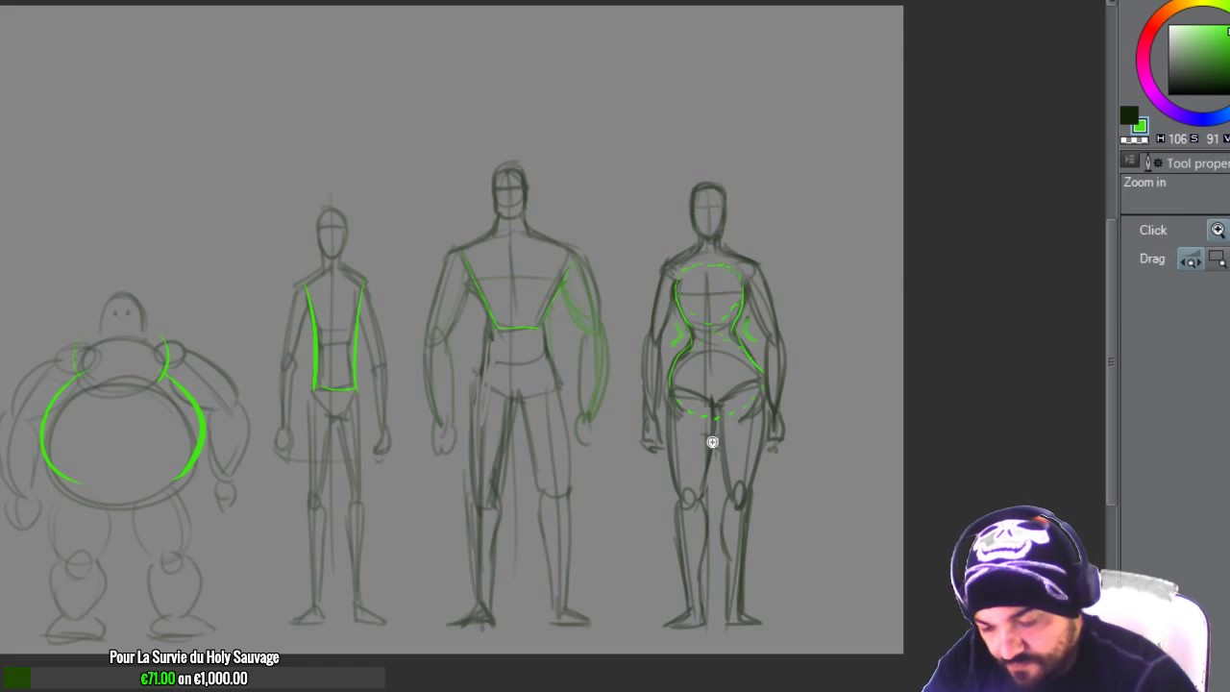
{"action": "left_click", "coordinate": [700, 514], "text": "alt"}
{"action": "left_click_drag", "start_coordinate": [662, 527], "coordinate": [773, 532]}
{"action": "left_click", "coordinate": [682, 499], "text": "ctrl"}
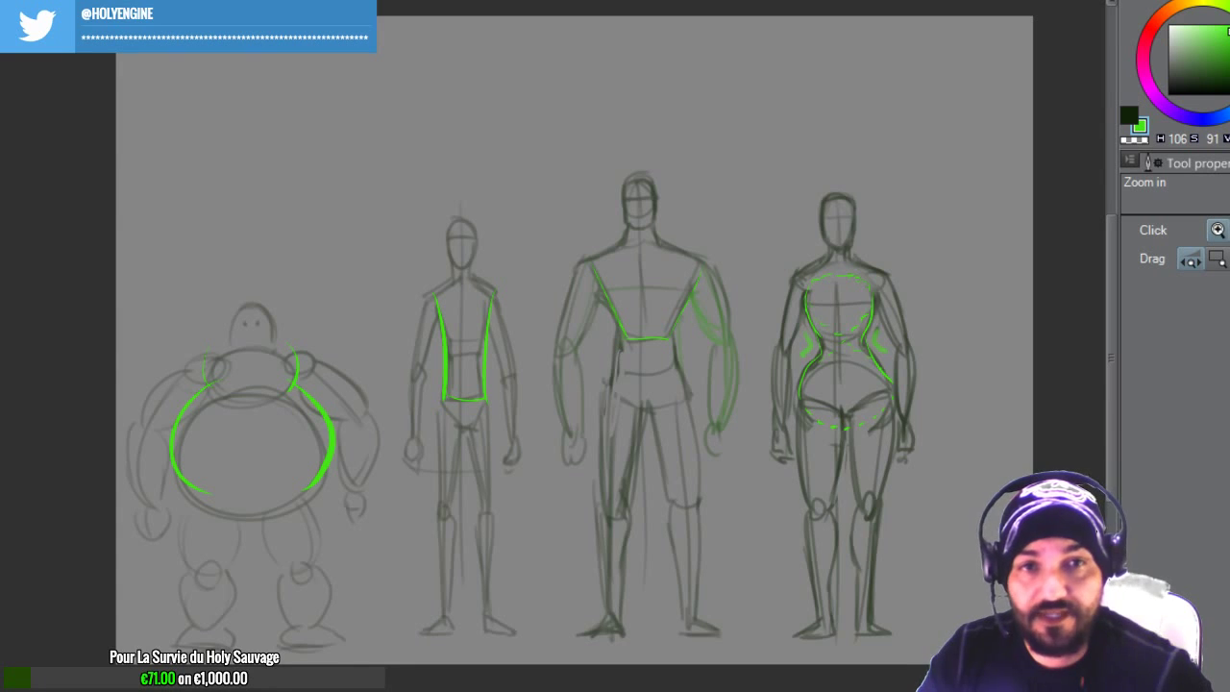
{"action": "key", "text": "Delete"}
{"action": "key", "text": "ctrl+z"}
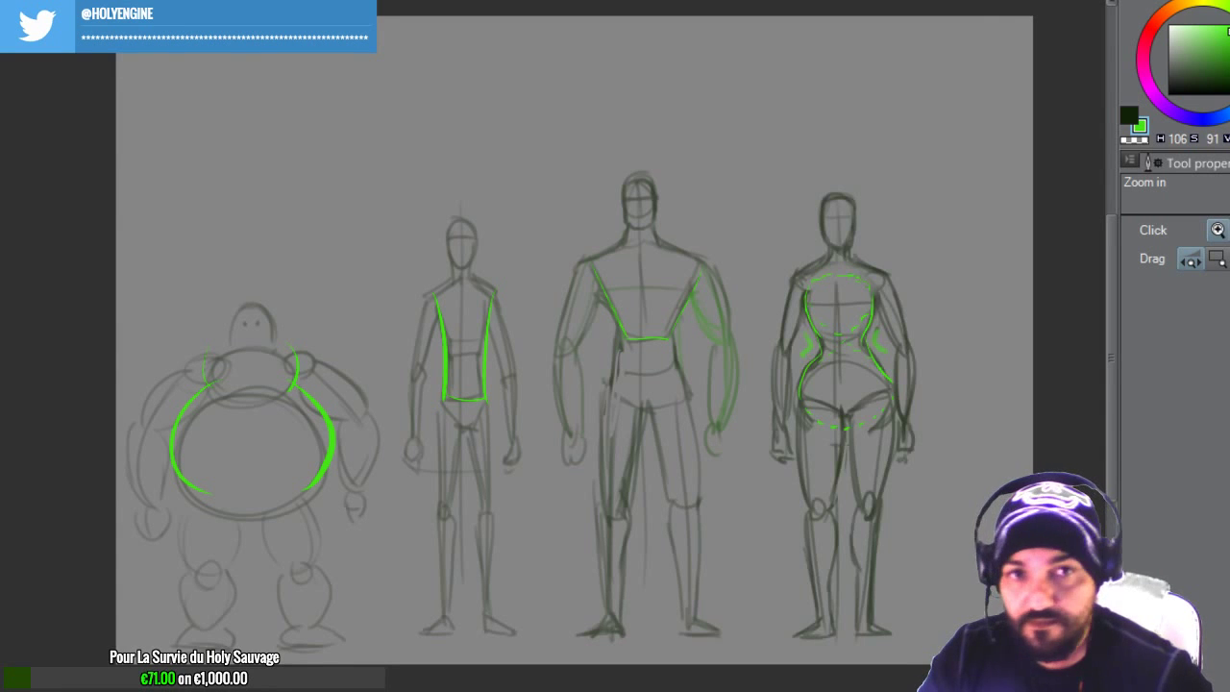
{"action": "key", "text": "Delete"}
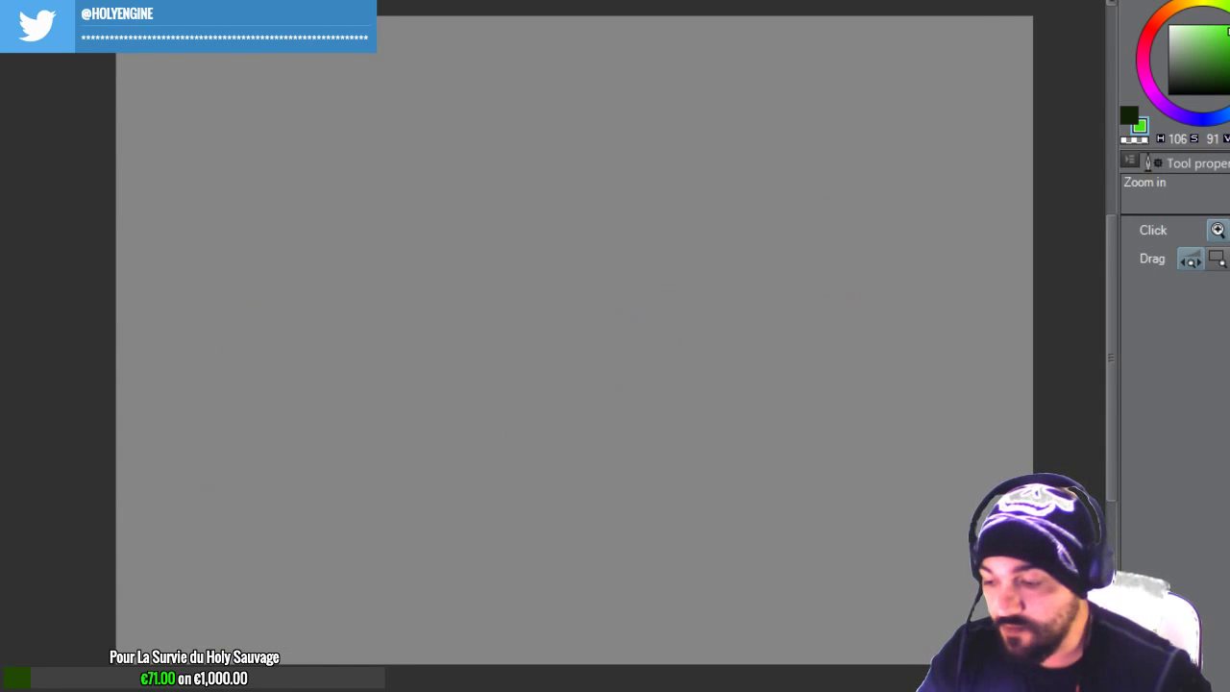
{"action": "key", "text": "x"}
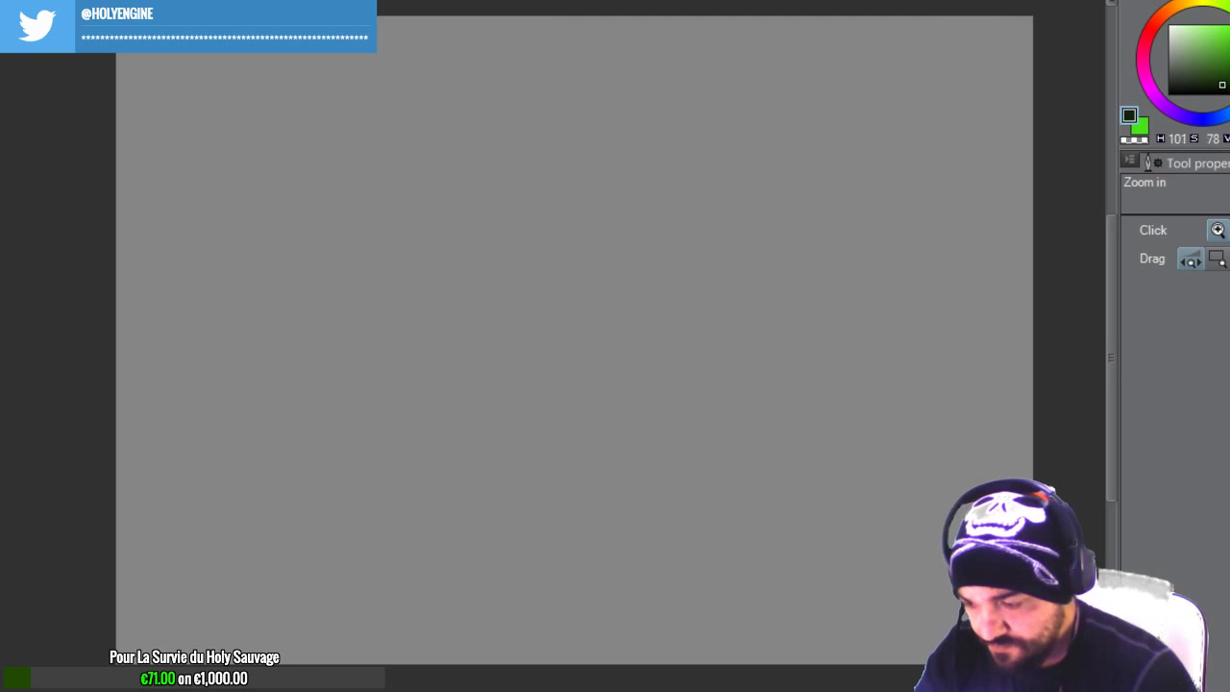
{"action": "key", "text": "b"}
{"action": "left_click_drag", "start_coordinate": [347, 269], "coordinate": [362, 609]}
{"action": "key", "text": "ctrl+z"}
{"action": "left_click_drag", "start_coordinate": [356, 248], "coordinate": [343, 609]}
{"action": "key", "text": "ctrl+z"}
{"action": "mouse_move", "coordinate": [323, 221]}
{"action": "left_mouse_down"}
{"action": "mouse_move", "coordinate": [319, 578]}
{"action": "mouse_move", "coordinate": [530, 194]}
{"action": "mouse_move", "coordinate": [518, 642]}
{"action": "left_mouse_up"}
{"action": "key", "text": "ctrl+z"}
{"action": "key", "text": "ctrl+z"}
{"action": "key", "text": "ctrl+z"}
Step: Sketch a new figure's tapering body silhouette with a broad shoulder line and long sides narrowing down to the ankles
{"action": "left_click_drag", "start_coordinate": [332, 213], "coordinate": [362, 394]}
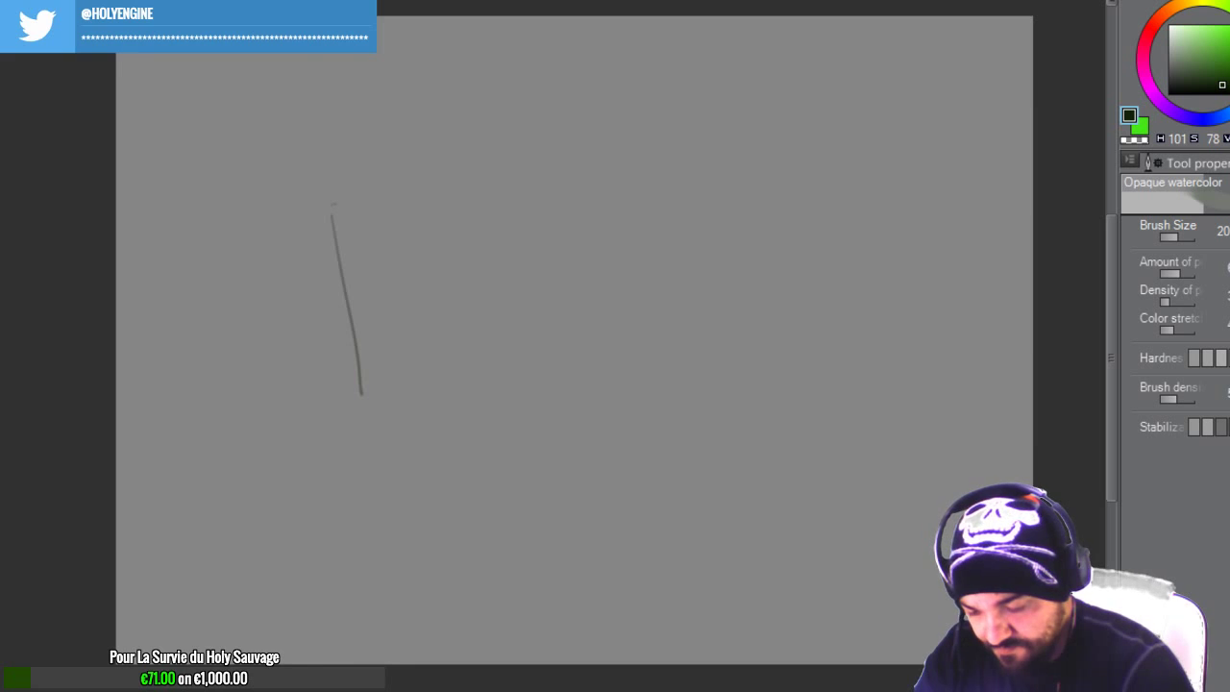
{"action": "mouse_move", "coordinate": [332, 203]}
{"action": "left_mouse_down"}
{"action": "mouse_move", "coordinate": [569, 213]}
{"action": "mouse_move", "coordinate": [516, 597]}
{"action": "left_mouse_up"}
{"action": "mouse_move", "coordinate": [360, 321]}
{"action": "left_mouse_down"}
{"action": "mouse_move", "coordinate": [388, 661]}
{"action": "mouse_move", "coordinate": [449, 446]}
{"action": "mouse_move", "coordinate": [499, 628]}
{"action": "left_mouse_up"}
Step: Draw the inner leg lines as an inverted V below the torso and add simple wedge-shaped feet
{"action": "left_click_drag", "start_coordinate": [405, 555], "coordinate": [462, 416]}
{"action": "mouse_move", "coordinate": [408, 528]}
{"action": "left_mouse_down"}
{"action": "mouse_move", "coordinate": [460, 427]}
{"action": "mouse_move", "coordinate": [479, 520]}
{"action": "left_mouse_up"}
{"action": "left_click_drag", "start_coordinate": [477, 472], "coordinate": [500, 647]}
{"action": "left_click_drag", "start_coordinate": [514, 559], "coordinate": [500, 643]}
{"action": "left_click_drag", "start_coordinate": [494, 584], "coordinate": [509, 648]}
{"action": "mouse_move", "coordinate": [409, 525]}
{"action": "left_mouse_down"}
{"action": "mouse_move", "coordinate": [400, 561]}
{"action": "mouse_move", "coordinate": [423, 651]}
{"action": "mouse_move", "coordinate": [442, 649]}
{"action": "left_mouse_up"}
{"action": "left_click_drag", "start_coordinate": [403, 626], "coordinate": [440, 650]}
{"action": "left_click_drag", "start_coordinate": [515, 624], "coordinate": [546, 642]}
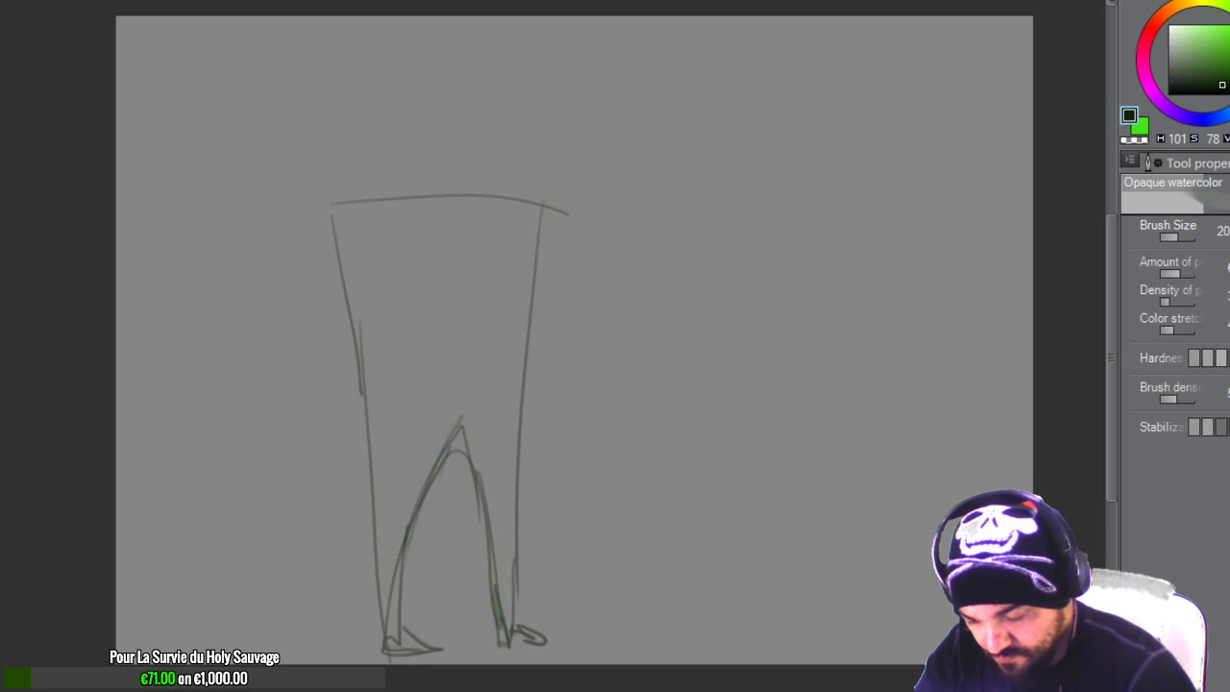
Step: Add circles for both shoulders and long curved guide lines for the hanging arms
{"action": "mouse_move", "coordinate": [361, 261]}
{"action": "left_mouse_down"}
{"action": "mouse_move", "coordinate": [364, 365]}
{"action": "mouse_move", "coordinate": [369, 351]}
{"action": "left_mouse_up"}
{"action": "mouse_move", "coordinate": [325, 240]}
{"action": "left_mouse_down"}
{"action": "mouse_move", "coordinate": [386, 251]}
{"action": "mouse_move", "coordinate": [324, 264]}
{"action": "left_mouse_up"}
{"action": "mouse_move", "coordinate": [525, 216]}
{"action": "left_mouse_down"}
{"action": "mouse_move", "coordinate": [512, 259]}
{"action": "mouse_move", "coordinate": [561, 250]}
{"action": "mouse_move", "coordinate": [580, 471]}
{"action": "left_mouse_up"}
{"action": "left_click_drag", "start_coordinate": [329, 258], "coordinate": [323, 551]}
{"action": "left_click_drag", "start_coordinate": [298, 356], "coordinate": [313, 543]}
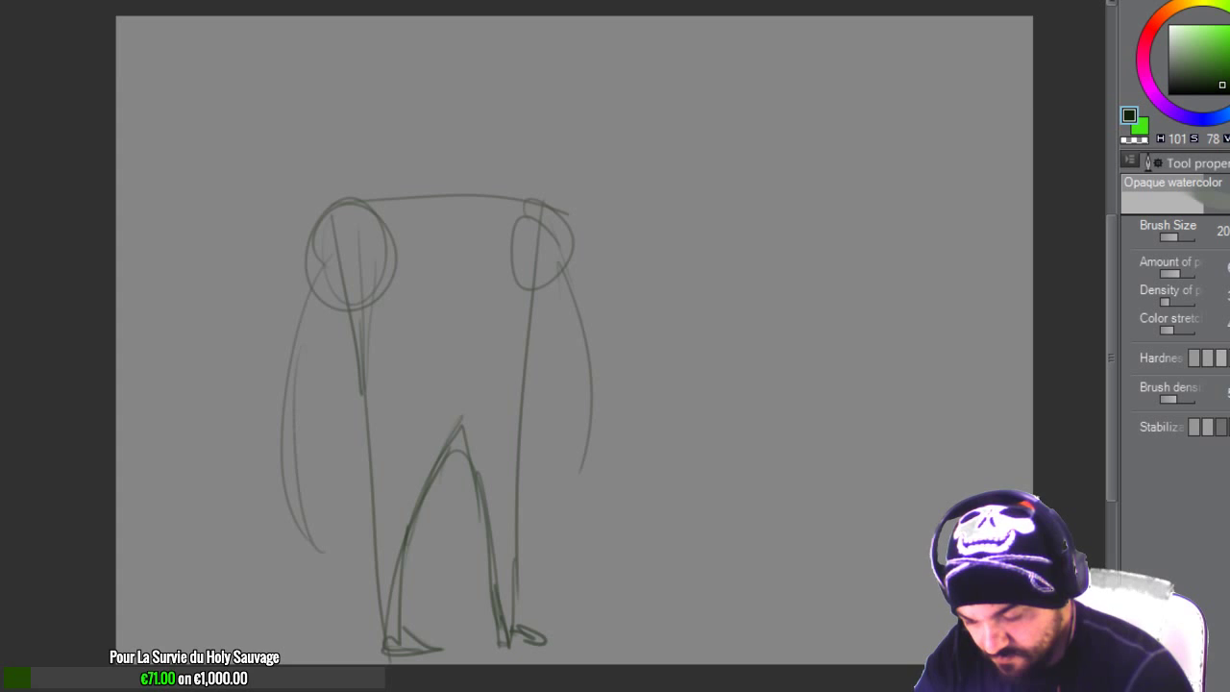
Step: Block in the head above the shoulder line with a flat crown, a pointed jaw, a vertical face line and a curved eye line
{"action": "mouse_move", "coordinate": [377, 196]}
{"action": "left_mouse_down"}
{"action": "mouse_move", "coordinate": [417, 159]}
{"action": "mouse_move", "coordinate": [429, 108]}
{"action": "left_mouse_up"}
{"action": "mouse_move", "coordinate": [444, 100]}
{"action": "left_mouse_down"}
{"action": "mouse_move", "coordinate": [463, 92]}
{"action": "mouse_move", "coordinate": [507, 180]}
{"action": "left_mouse_up"}
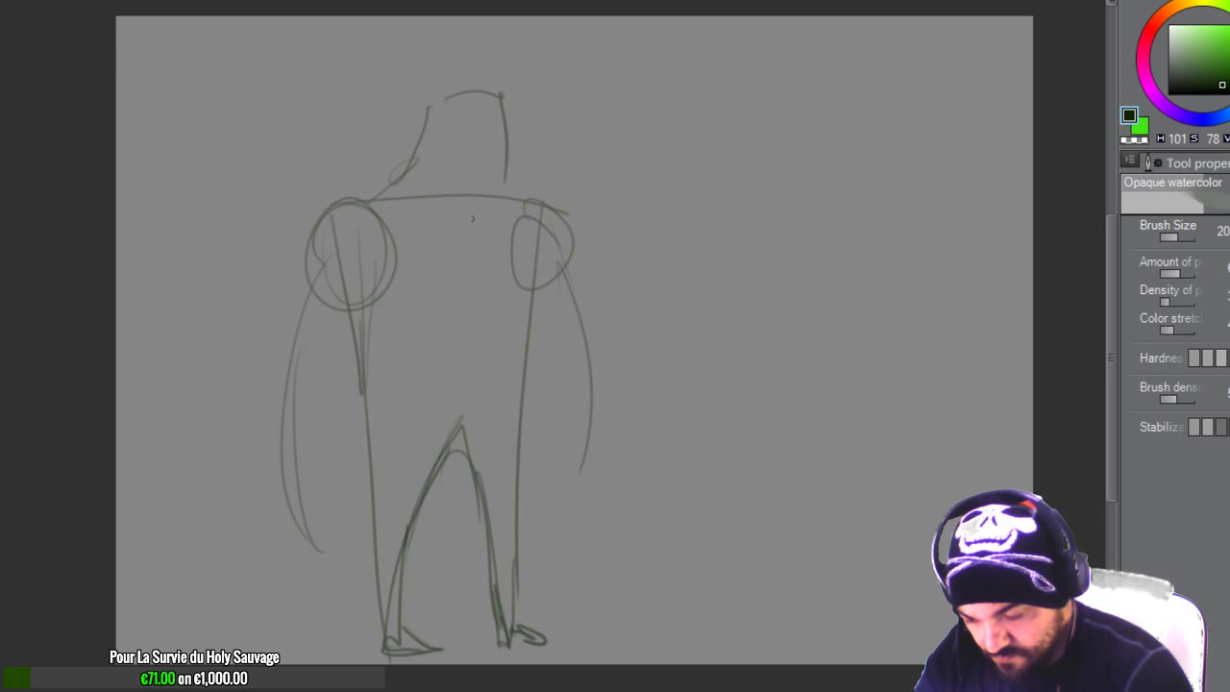
{"action": "left_click_drag", "start_coordinate": [436, 194], "coordinate": [509, 177]}
{"action": "mouse_move", "coordinate": [500, 102]}
{"action": "left_mouse_down"}
{"action": "mouse_move", "coordinate": [511, 192]}
{"action": "mouse_move", "coordinate": [488, 207]}
{"action": "left_mouse_up"}
{"action": "left_click_drag", "start_coordinate": [428, 139], "coordinate": [519, 160]}
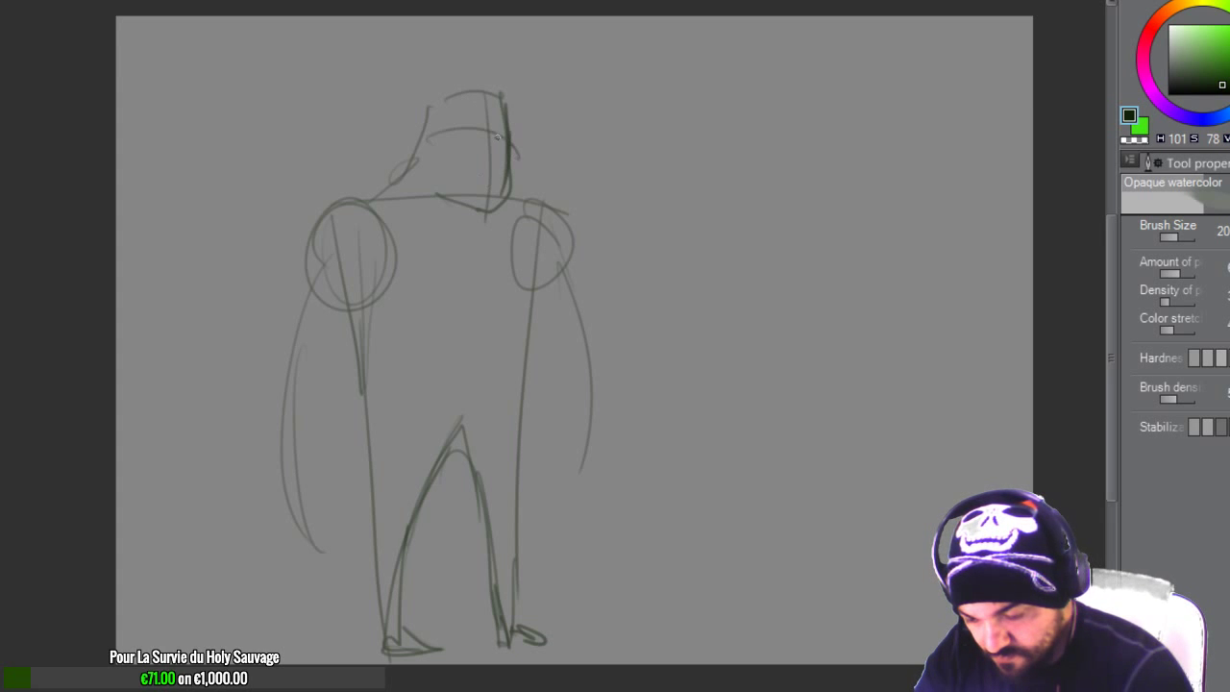
{"action": "left_click_drag", "start_coordinate": [428, 115], "coordinate": [481, 94]}
Step: Draw sloping trapezius lines from the neck to both shoulders and clean up the outline around the figure's right shoulder
{"action": "left_click_drag", "start_coordinate": [307, 227], "coordinate": [413, 173]}
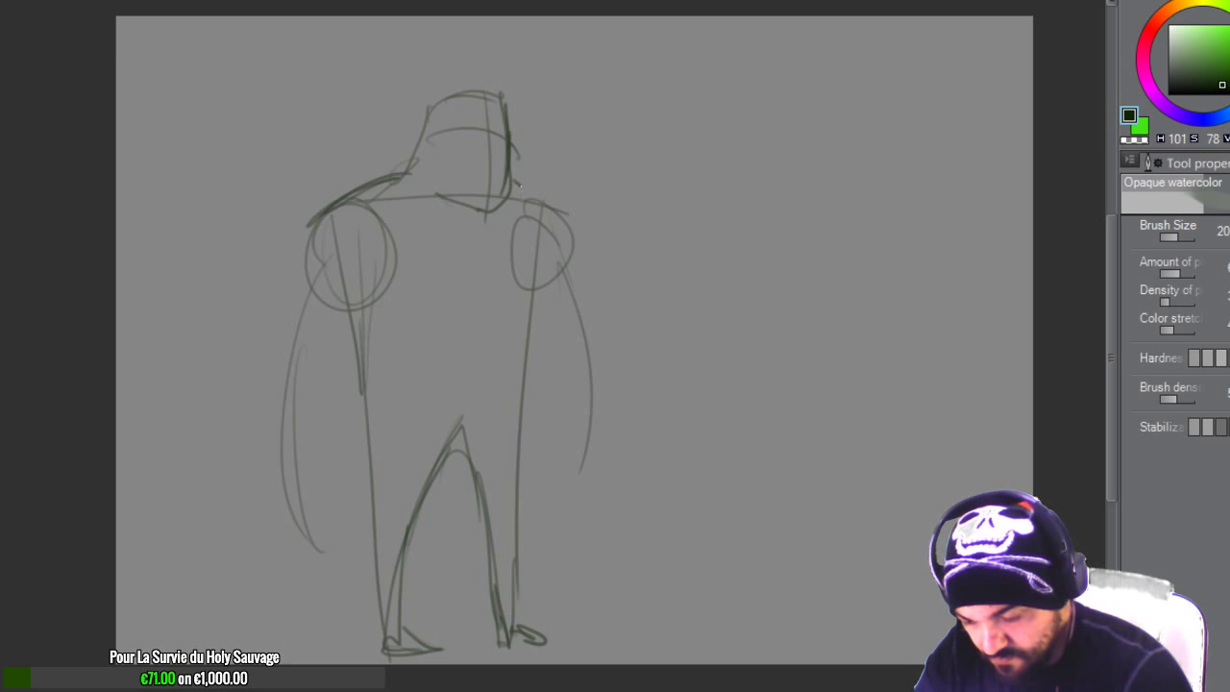
{"action": "left_click_drag", "start_coordinate": [509, 173], "coordinate": [544, 206]}
{"action": "mouse_move", "coordinate": [405, 160]}
{"action": "left_mouse_down"}
{"action": "mouse_move", "coordinate": [324, 204]}
{"action": "mouse_move", "coordinate": [299, 293]}
{"action": "mouse_move", "coordinate": [408, 278]}
{"action": "left_mouse_up"}
{"action": "key", "text": "e"}
{"action": "key", "text": "b"}
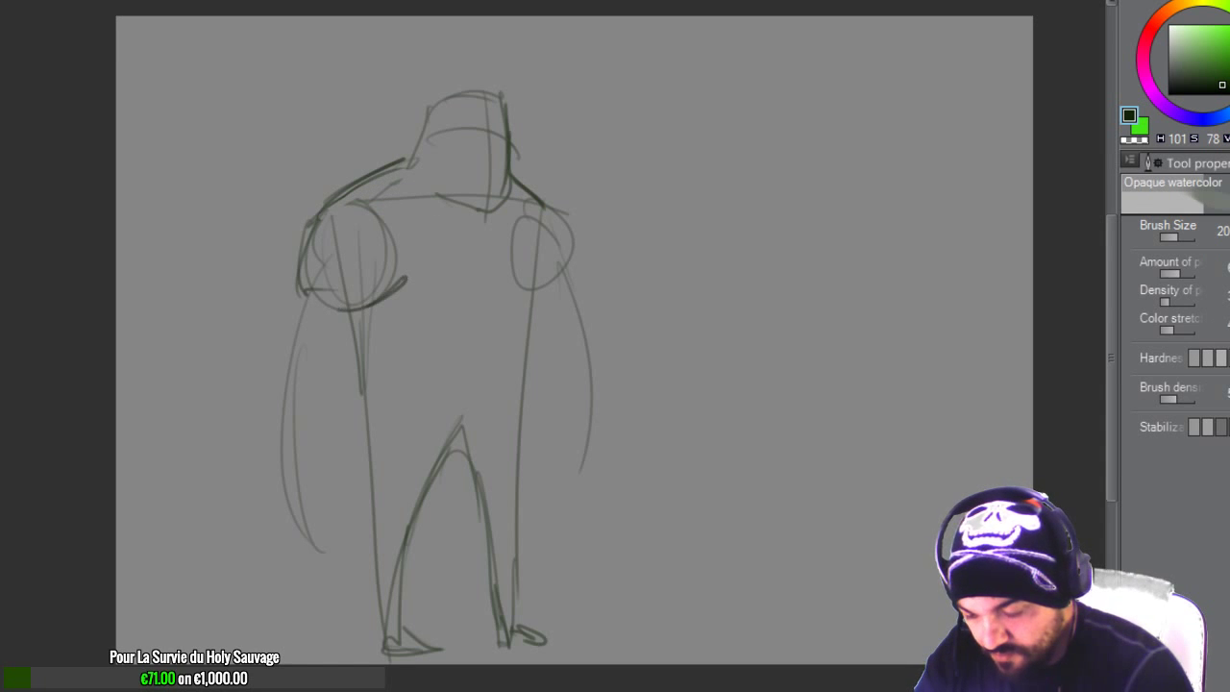
Step: Build the figure's right arm with a bulging upper arm, a thick forearm and a large blocky fist
{"action": "left_click_drag", "start_coordinate": [306, 246], "coordinate": [298, 393]}
{"action": "left_click_drag", "start_coordinate": [302, 253], "coordinate": [271, 379]}
{"action": "mouse_move", "coordinate": [308, 389]}
{"action": "left_mouse_down"}
{"action": "mouse_move", "coordinate": [365, 338]}
{"action": "mouse_move", "coordinate": [315, 387]}
{"action": "mouse_move", "coordinate": [250, 398]}
{"action": "mouse_move", "coordinate": [317, 526]}
{"action": "mouse_move", "coordinate": [342, 544]}
{"action": "mouse_move", "coordinate": [284, 594]}
{"action": "mouse_move", "coordinate": [350, 591]}
{"action": "left_mouse_up"}
{"action": "left_click_drag", "start_coordinate": [346, 511], "coordinate": [315, 591]}
{"action": "left_click_drag", "start_coordinate": [290, 539], "coordinate": [344, 594]}
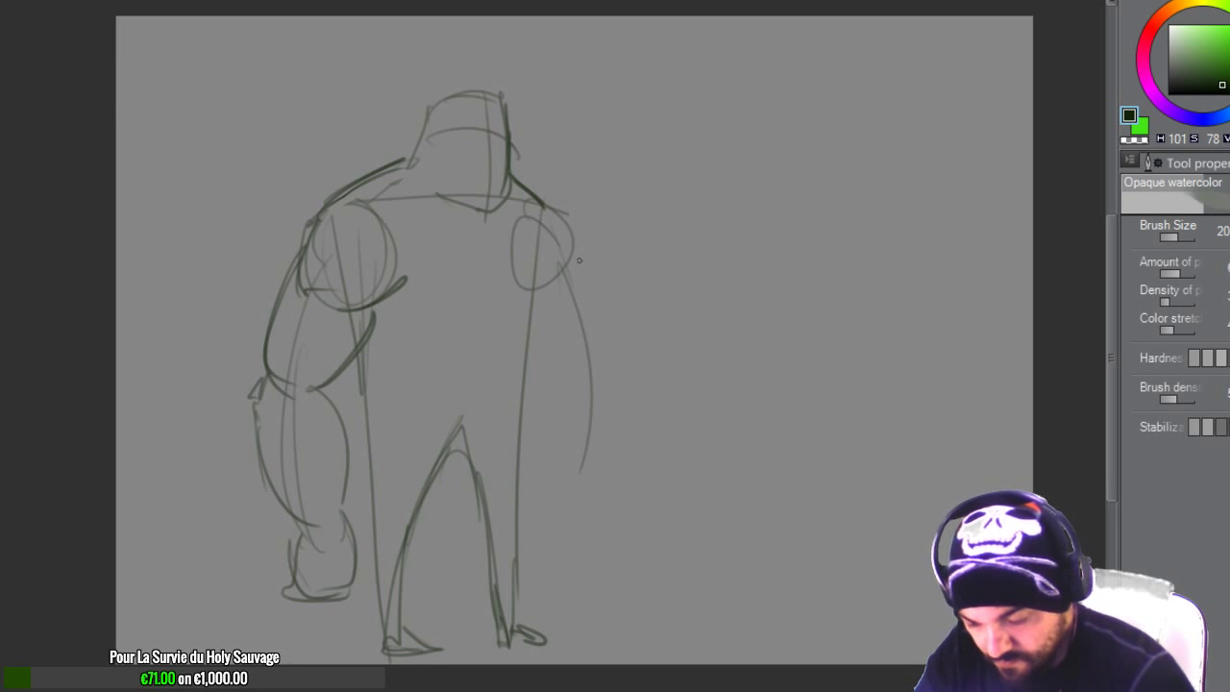
Step: Build the figure's left arm with a rounded shoulder, muscular upper arm, forearm and a closed fist with finger lines
{"action": "left_click_drag", "start_coordinate": [546, 202], "coordinate": [604, 377]}
{"action": "mouse_move", "coordinate": [523, 323]}
{"action": "left_mouse_down"}
{"action": "mouse_move", "coordinate": [559, 373]}
{"action": "mouse_move", "coordinate": [549, 409]}
{"action": "left_mouse_up"}
{"action": "left_click_drag", "start_coordinate": [543, 367], "coordinate": [552, 471]}
{"action": "mouse_move", "coordinate": [611, 373]}
{"action": "left_mouse_down"}
{"action": "mouse_move", "coordinate": [576, 493]}
{"action": "mouse_move", "coordinate": [563, 489]}
{"action": "left_mouse_up"}
{"action": "mouse_move", "coordinate": [557, 485]}
{"action": "left_mouse_down"}
{"action": "mouse_move", "coordinate": [533, 514]}
{"action": "mouse_move", "coordinate": [555, 542]}
{"action": "mouse_move", "coordinate": [605, 536]}
{"action": "left_mouse_up"}
{"action": "left_click_drag", "start_coordinate": [586, 544], "coordinate": [561, 545]}
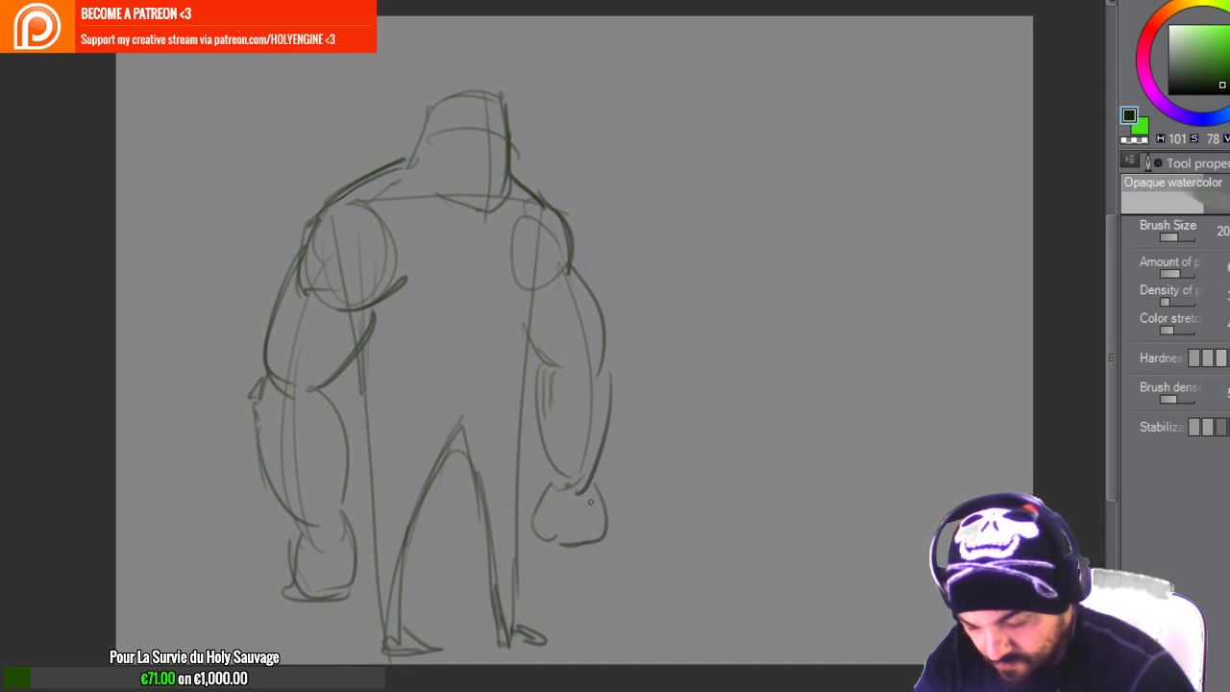
{"action": "left_click_drag", "start_coordinate": [571, 490], "coordinate": [551, 521]}
{"action": "left_click_drag", "start_coordinate": [548, 524], "coordinate": [592, 521]}
{"action": "left_click_drag", "start_coordinate": [546, 519], "coordinate": [589, 500]}
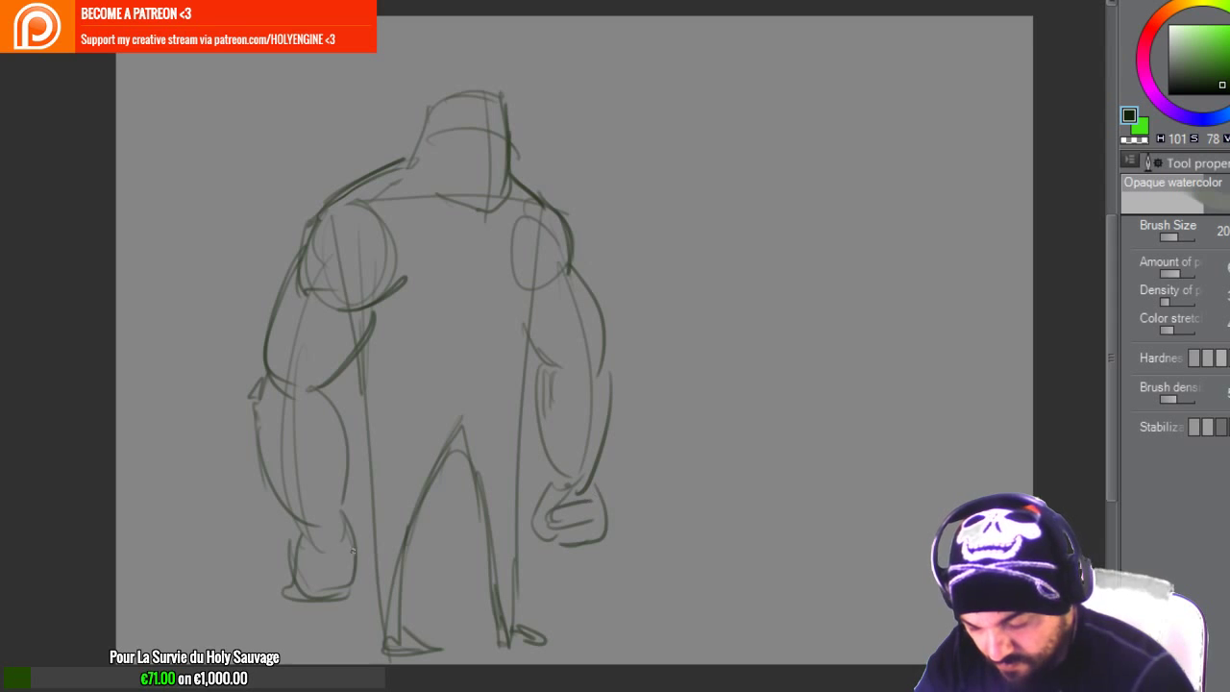
{"action": "mouse_move", "coordinate": [539, 273]}
{"action": "left_mouse_down"}
{"action": "mouse_move", "coordinate": [527, 365]}
{"action": "mouse_move", "coordinate": [515, 361]}
{"action": "left_mouse_up"}
{"action": "key", "text": "ctrl+z"}
{"action": "key", "text": "ctrl+z"}
{"action": "key", "text": "ctrl+z"}
{"action": "key", "text": "ctrl+z"}
Step: Draw the chest centre line and the lower contours of both pectoral muscles
{"action": "mouse_move", "coordinate": [523, 205]}
{"action": "left_mouse_down"}
{"action": "mouse_move", "coordinate": [529, 302]}
{"action": "mouse_move", "coordinate": [534, 283]}
{"action": "mouse_move", "coordinate": [487, 276]}
{"action": "left_mouse_up"}
{"action": "mouse_move", "coordinate": [485, 225]}
{"action": "left_mouse_down"}
{"action": "mouse_move", "coordinate": [485, 274]}
{"action": "mouse_move", "coordinate": [525, 300]}
{"action": "left_mouse_up"}
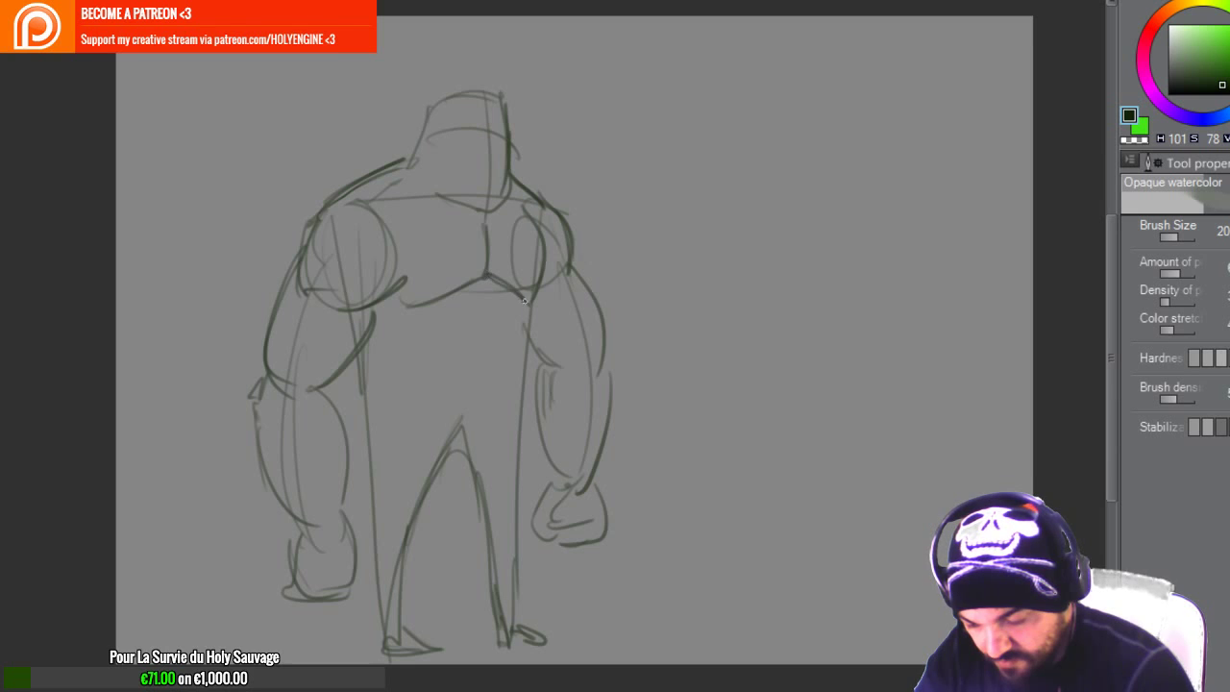
{"action": "left_click_drag", "start_coordinate": [359, 348], "coordinate": [371, 433]}
{"action": "key", "text": "ctrl+z"}
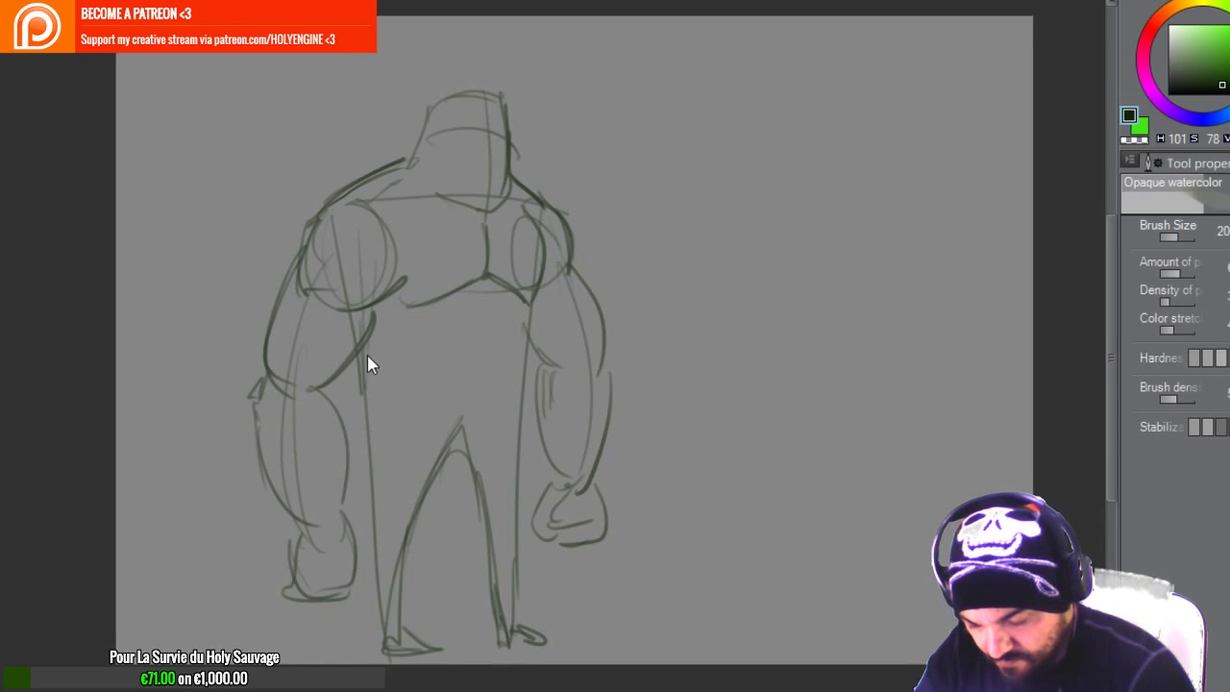
Step: Define the waist and the figure's right leg with heavier inner and outer contours and an oval knee
{"action": "left_click_drag", "start_coordinate": [359, 345], "coordinate": [385, 391]}
{"action": "left_click_drag", "start_coordinate": [380, 379], "coordinate": [362, 455]}
{"action": "mouse_move", "coordinate": [383, 380]}
{"action": "left_mouse_down"}
{"action": "mouse_move", "coordinate": [373, 564]}
{"action": "mouse_move", "coordinate": [385, 634]}
{"action": "left_mouse_up"}
{"action": "left_click_drag", "start_coordinate": [448, 459], "coordinate": [395, 622]}
{"action": "left_click_drag", "start_coordinate": [462, 403], "coordinate": [411, 536]}
{"action": "left_click_drag", "start_coordinate": [376, 461], "coordinate": [378, 534]}
{"action": "left_click_drag", "start_coordinate": [429, 495], "coordinate": [401, 544]}
Step: Define the figure's left leg with heavier contours, an oval knee and a reinforced foot
{"action": "left_click_drag", "start_coordinate": [513, 503], "coordinate": [509, 538]}
{"action": "mouse_move", "coordinate": [457, 426]}
{"action": "left_mouse_down"}
{"action": "mouse_move", "coordinate": [447, 444]}
{"action": "mouse_move", "coordinate": [485, 519]}
{"action": "left_mouse_up"}
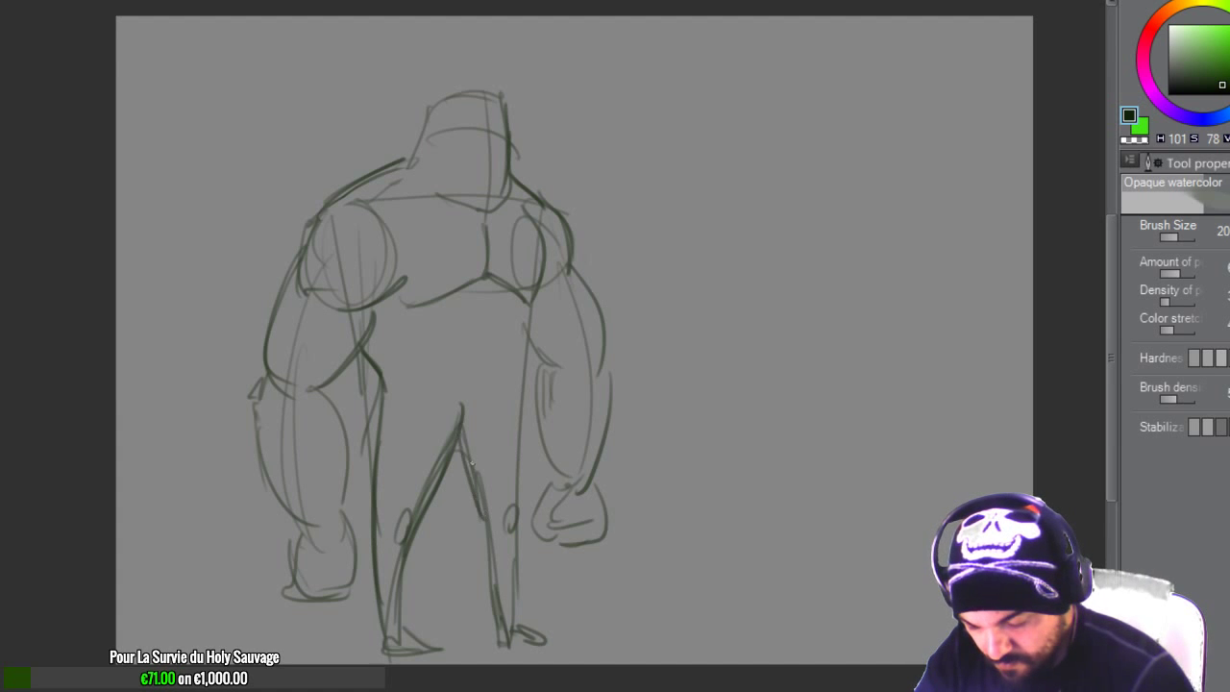
{"action": "left_click_drag", "start_coordinate": [522, 400], "coordinate": [514, 625]}
{"action": "mouse_move", "coordinate": [480, 498]}
{"action": "left_mouse_down"}
{"action": "mouse_move", "coordinate": [488, 629]}
{"action": "mouse_move", "coordinate": [538, 640]}
{"action": "left_mouse_up"}
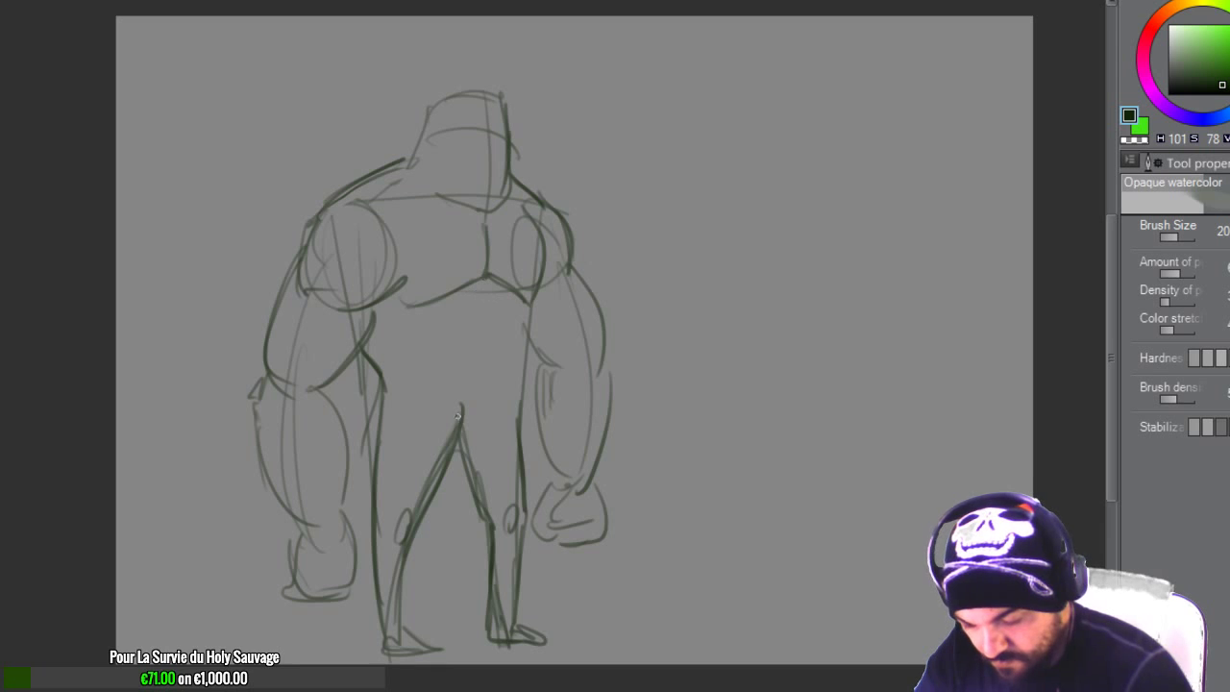
Step: Draw a curved groin line rising from the crotch towards the belly and erase the stray lines around it
{"action": "left_click_drag", "start_coordinate": [445, 425], "coordinate": [491, 397]}
{"action": "mouse_move", "coordinate": [456, 431]}
{"action": "left_mouse_down"}
{"action": "mouse_move", "coordinate": [487, 411]}
{"action": "mouse_move", "coordinate": [494, 383]}
{"action": "left_mouse_up"}
{"action": "mouse_move", "coordinate": [472, 425]}
{"action": "left_mouse_down"}
{"action": "mouse_move", "coordinate": [494, 400]}
{"action": "mouse_move", "coordinate": [465, 411]}
{"action": "mouse_move", "coordinate": [486, 388]}
{"action": "left_mouse_up"}
{"action": "key", "text": "e"}
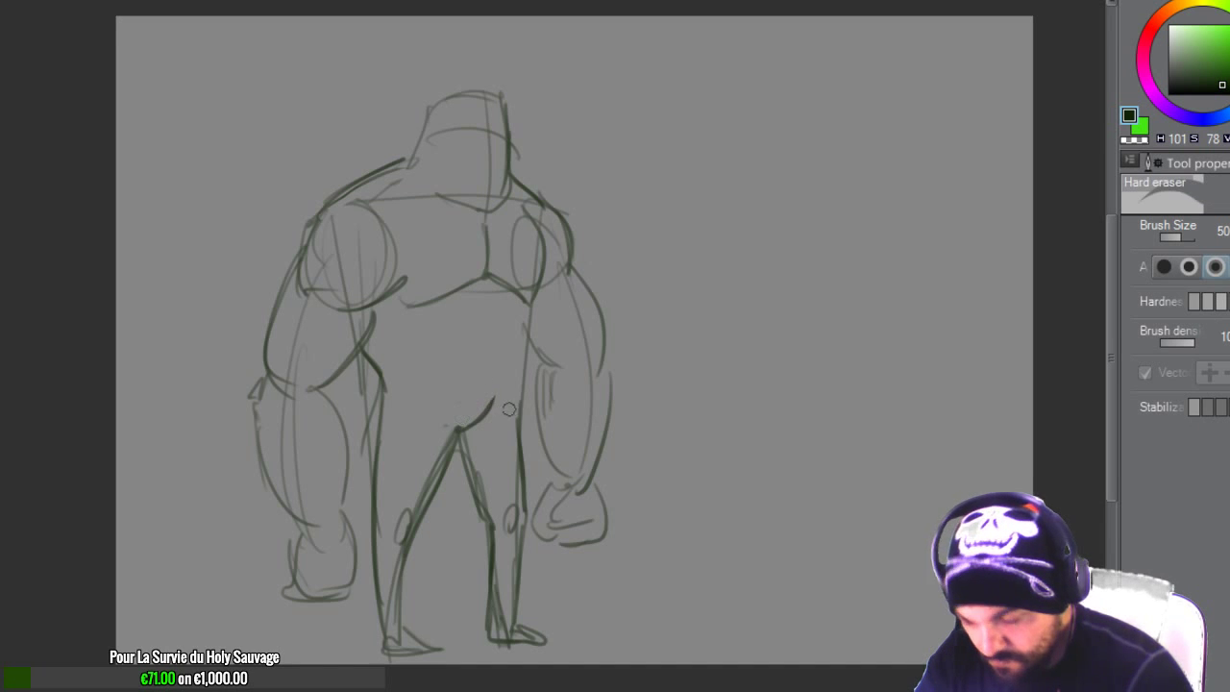
Step: Add the abdomen's centre line, a navel and short rib marks beneath the strengthened pectoral contour
{"action": "key", "text": "b"}
{"action": "mouse_move", "coordinate": [487, 278]}
{"action": "left_mouse_down"}
{"action": "mouse_move", "coordinate": [493, 334]}
{"action": "mouse_move", "coordinate": [479, 384]}
{"action": "left_mouse_up"}
{"action": "mouse_move", "coordinate": [405, 329]}
{"action": "left_mouse_down"}
{"action": "mouse_move", "coordinate": [382, 323]}
{"action": "mouse_move", "coordinate": [438, 288]}
{"action": "left_mouse_up"}
Step: Reinforce the head's outer contour and add two dot eyes, a simple nose and jaw lines
{"action": "mouse_move", "coordinate": [404, 161]}
{"action": "left_mouse_down"}
{"action": "mouse_move", "coordinate": [428, 117]}
{"action": "mouse_move", "coordinate": [500, 90]}
{"action": "mouse_move", "coordinate": [511, 157]}
{"action": "left_mouse_up"}
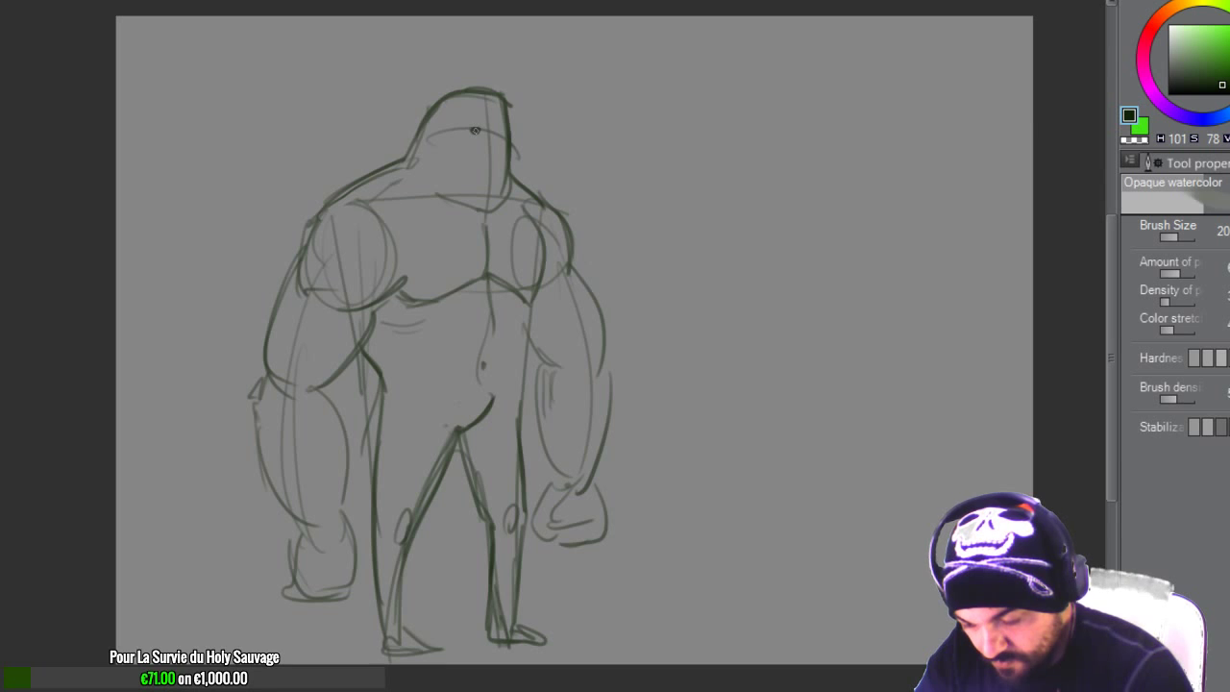
{"action": "left_click", "coordinate": [495, 132]}
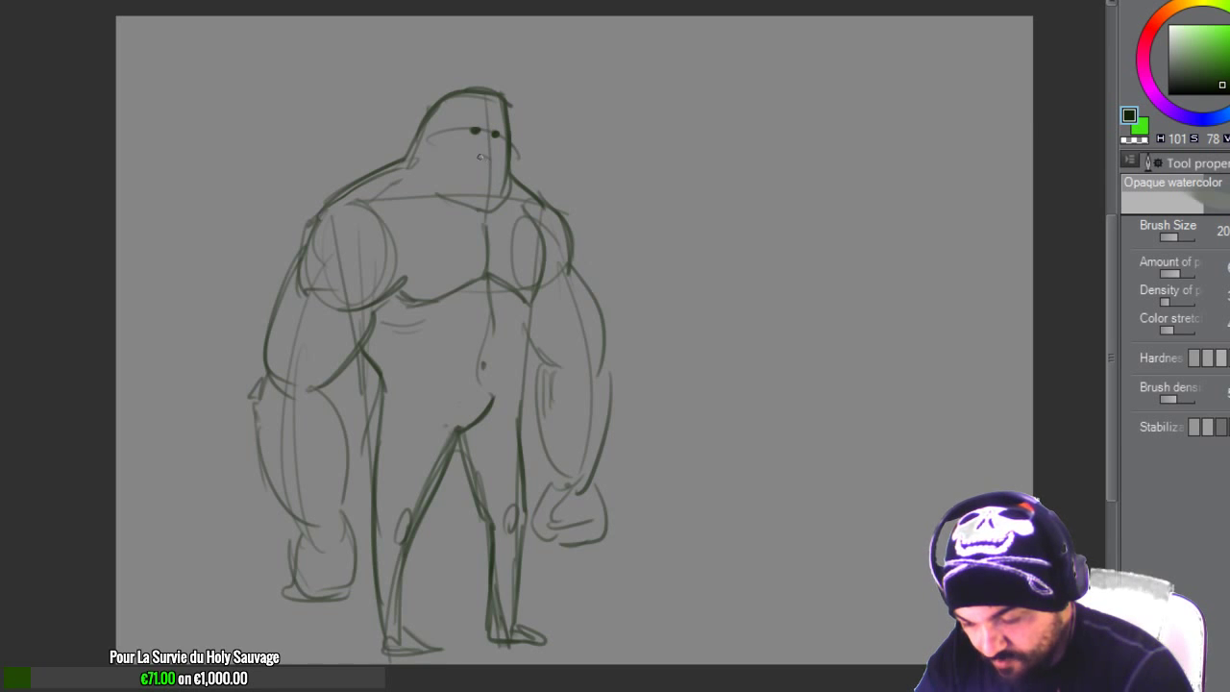
{"action": "left_click_drag", "start_coordinate": [478, 157], "coordinate": [493, 160]}
{"action": "left_click_drag", "start_coordinate": [489, 126], "coordinate": [492, 154]}
{"action": "left_click_drag", "start_coordinate": [433, 189], "coordinate": [506, 181]}
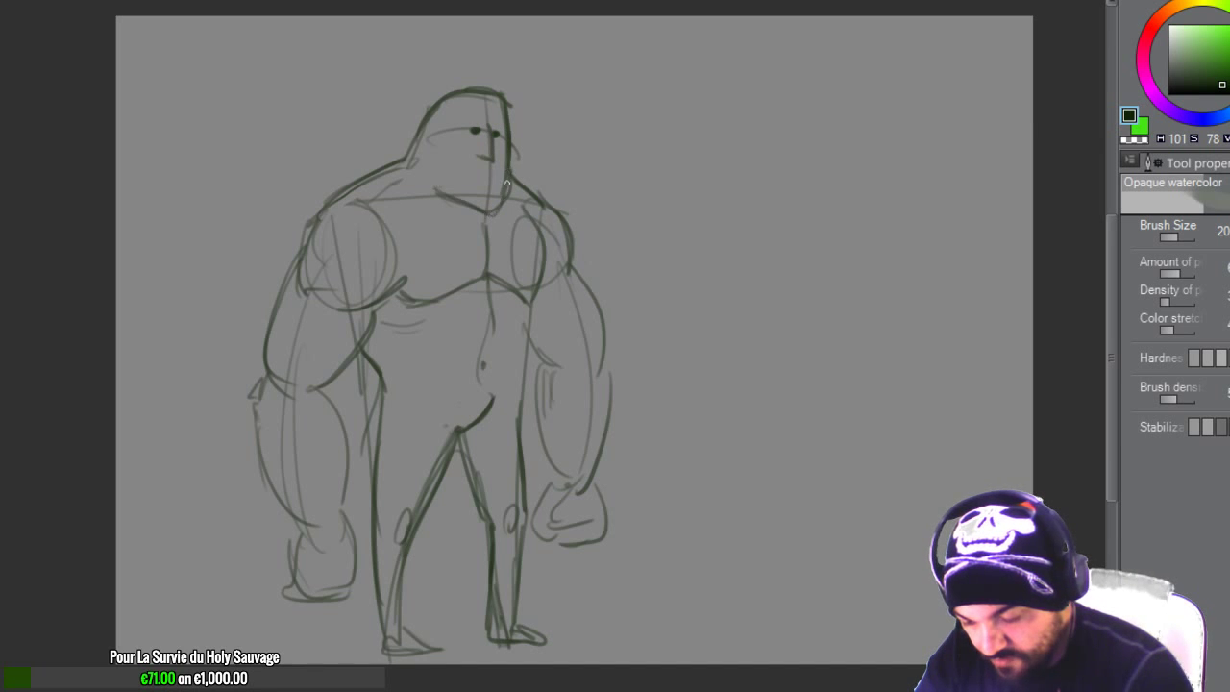
Step: Draw an ear at the side of the head and refine the squared jawline, undoing the unwanted strokes
{"action": "mouse_move", "coordinate": [430, 153]}
{"action": "left_mouse_down"}
{"action": "mouse_move", "coordinate": [437, 192]}
{"action": "mouse_move", "coordinate": [430, 136]}
{"action": "mouse_move", "coordinate": [453, 199]}
{"action": "mouse_move", "coordinate": [492, 205]}
{"action": "mouse_move", "coordinate": [509, 185]}
{"action": "left_mouse_up"}
{"action": "key", "text": "ctrl+z"}
{"action": "key", "text": "ctrl+z"}
{"action": "key", "text": "ctrl+z"}
Step: Fade the construction circles and inner guide lines on the shoulders and arms with the Soft eraser
{"action": "key", "text": "e"}
{"action": "key", "text": "e"}
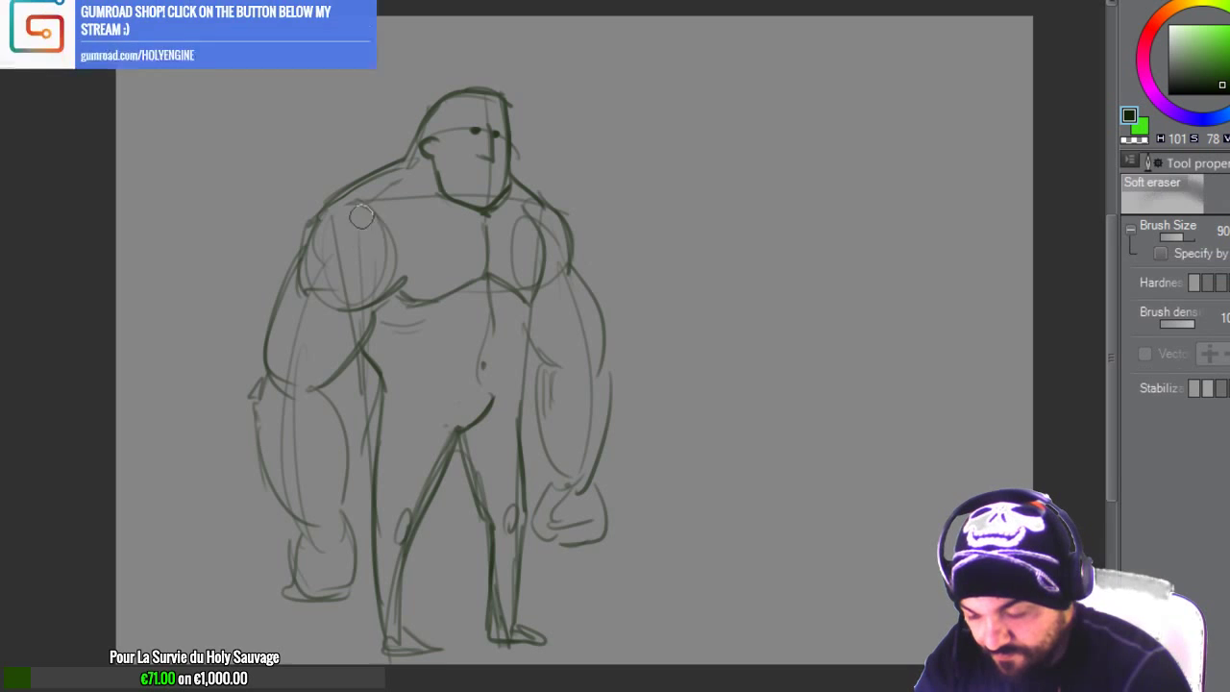
{"action": "mouse_move", "coordinate": [375, 223]}
{"action": "left_mouse_down"}
{"action": "mouse_move", "coordinate": [340, 237]}
{"action": "mouse_move", "coordinate": [355, 300]}
{"action": "left_mouse_up"}
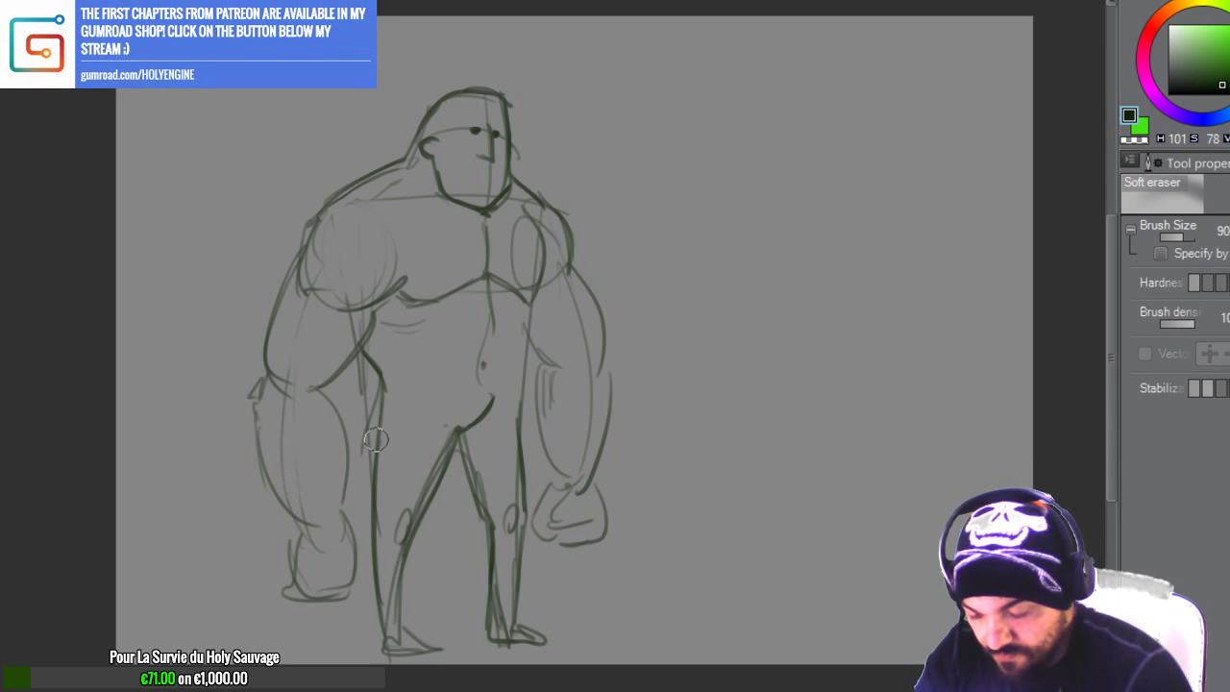
Step: Strengthen the torso's side contour under the figure's left pectoral and add a light hip crease near the opposite waist
{"action": "key", "text": "b"}
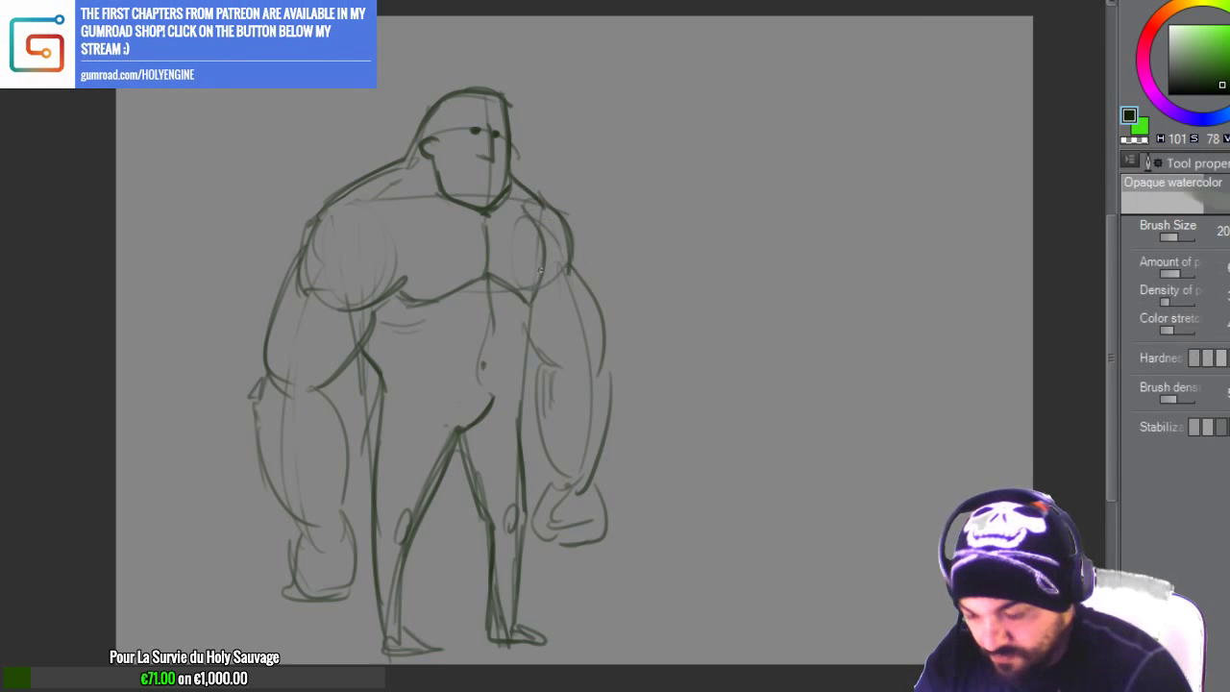
{"action": "left_click_drag", "start_coordinate": [529, 295], "coordinate": [522, 396]}
{"action": "left_click_drag", "start_coordinate": [396, 390], "coordinate": [416, 387]}
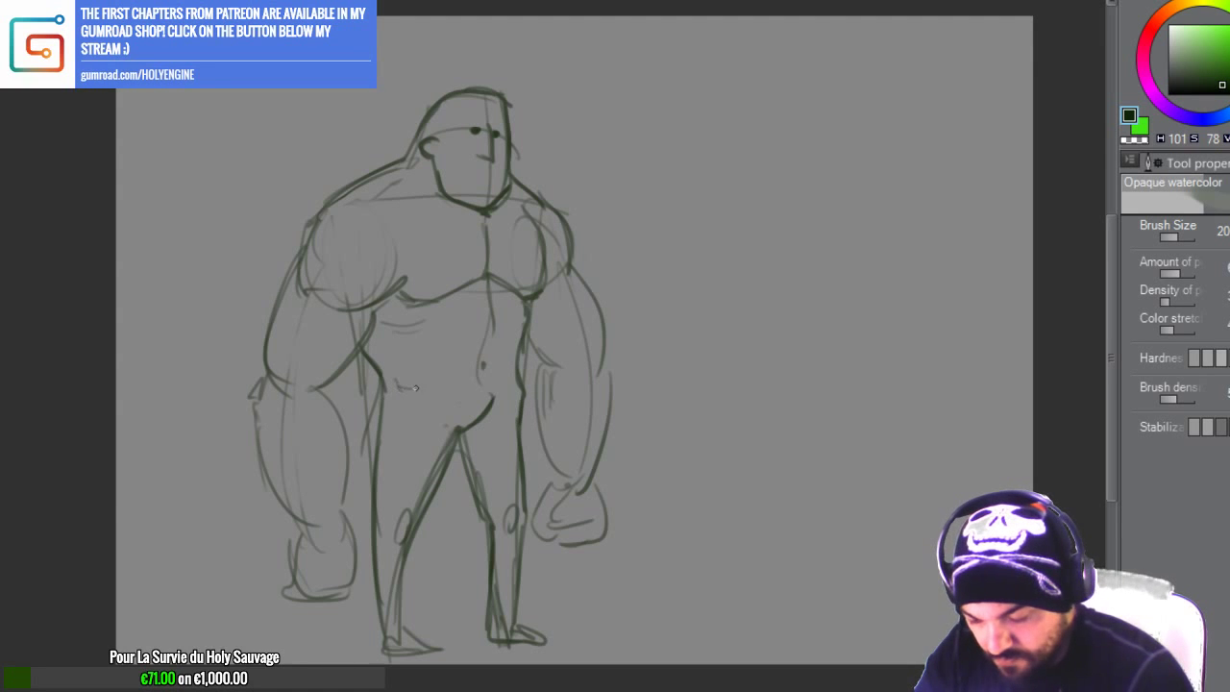
Step: Redraw both knees as pointed caps and darken the inner shin of the figure's left leg
{"action": "mouse_move", "coordinate": [566, 473]}
{"action": "left_mouse_down"}
{"action": "mouse_move", "coordinate": [563, 445]}
{"action": "mouse_move", "coordinate": [349, 439]}
{"action": "left_mouse_up"}
{"action": "left_click_drag", "start_coordinate": [521, 428], "coordinate": [512, 432]}
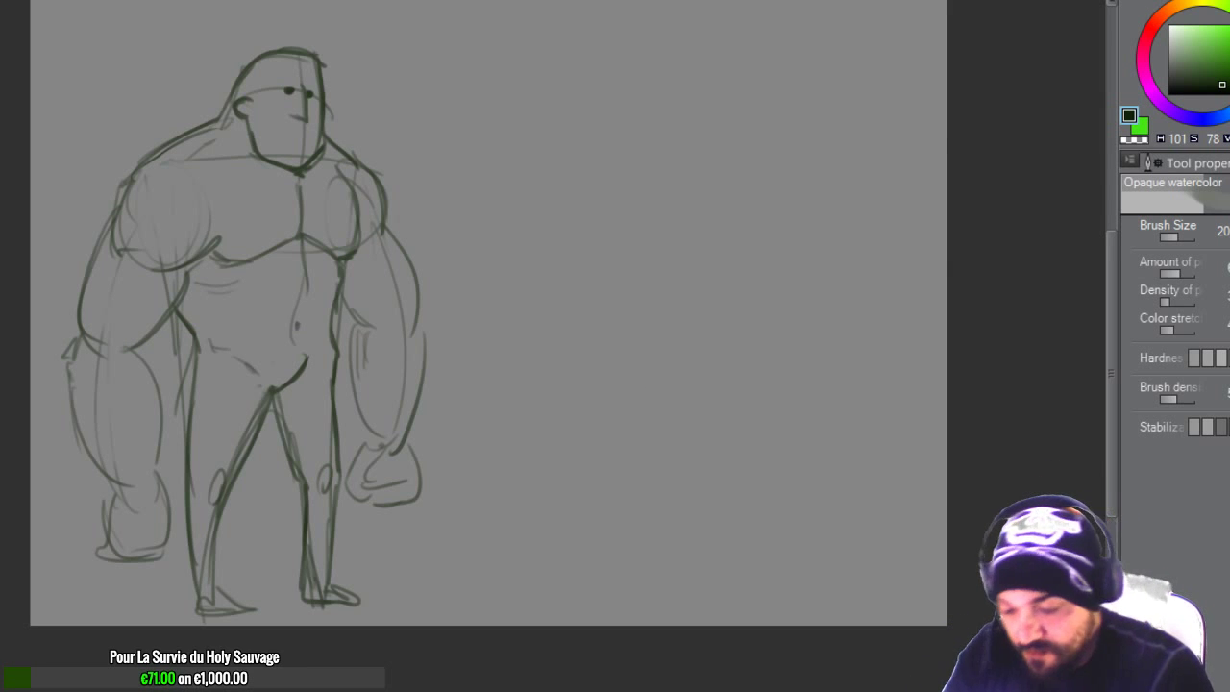
{"action": "left_click_drag", "start_coordinate": [637, 412], "coordinate": [653, 459]}
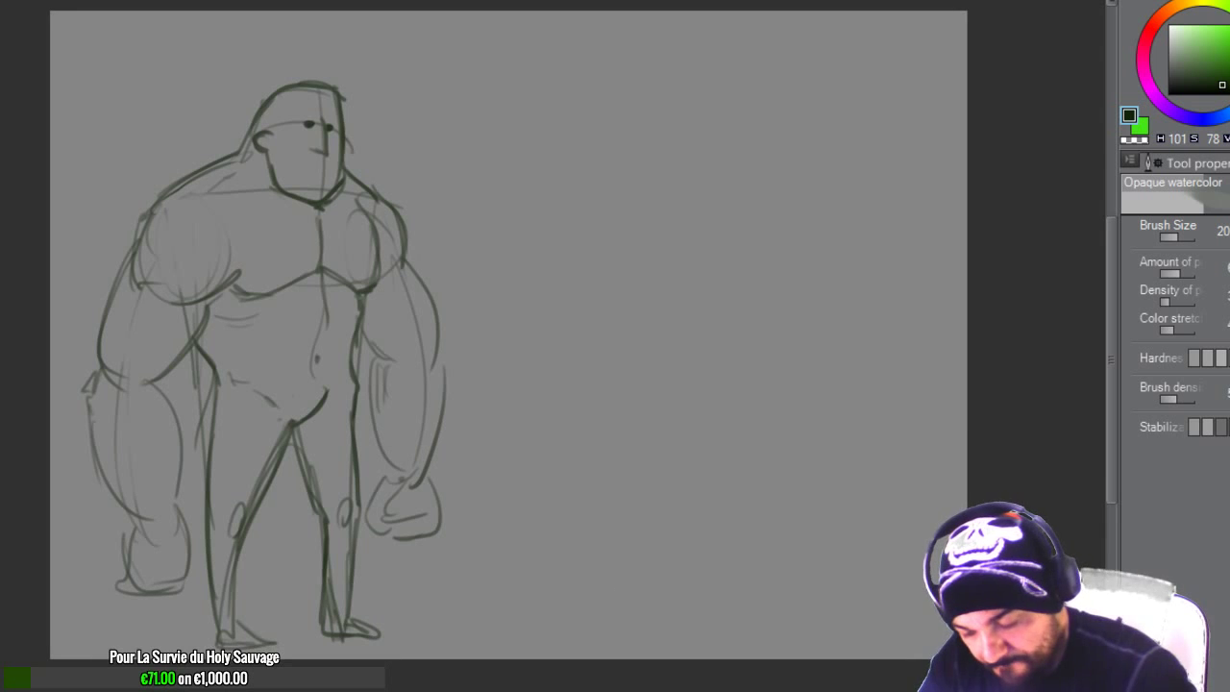
{"action": "left_click_drag", "start_coordinate": [222, 509], "coordinate": [241, 528]}
{"action": "mouse_move", "coordinate": [331, 504]}
{"action": "left_mouse_down"}
{"action": "mouse_move", "coordinate": [353, 522]}
{"action": "mouse_move", "coordinate": [322, 553]}
{"action": "mouse_move", "coordinate": [322, 629]}
{"action": "left_mouse_up"}
Step: Erase the inner shin lines of the figure's left leg with the Soft eraser, undoing the hard-eraser strokes
{"action": "key", "text": "e"}
{"action": "left_click_drag", "start_coordinate": [317, 530], "coordinate": [327, 616]}
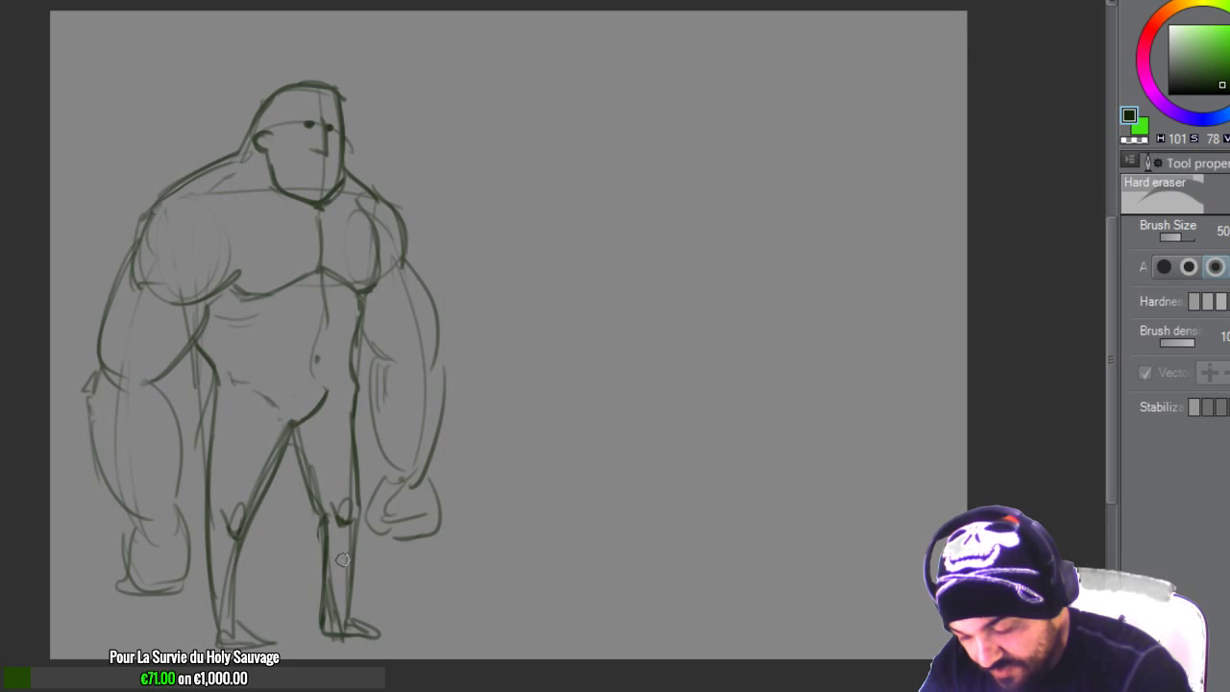
{"action": "key", "text": "ctrl+z"}
{"action": "key", "text": "ctrl+z"}
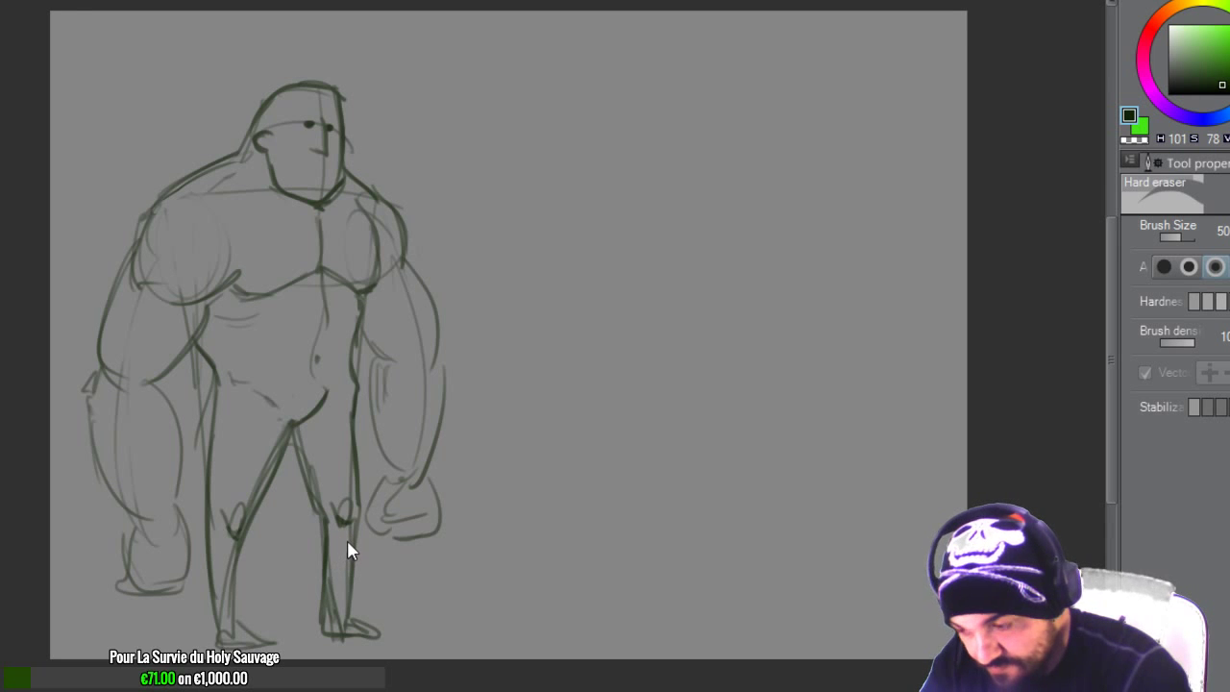
{"action": "key", "text": "e"}
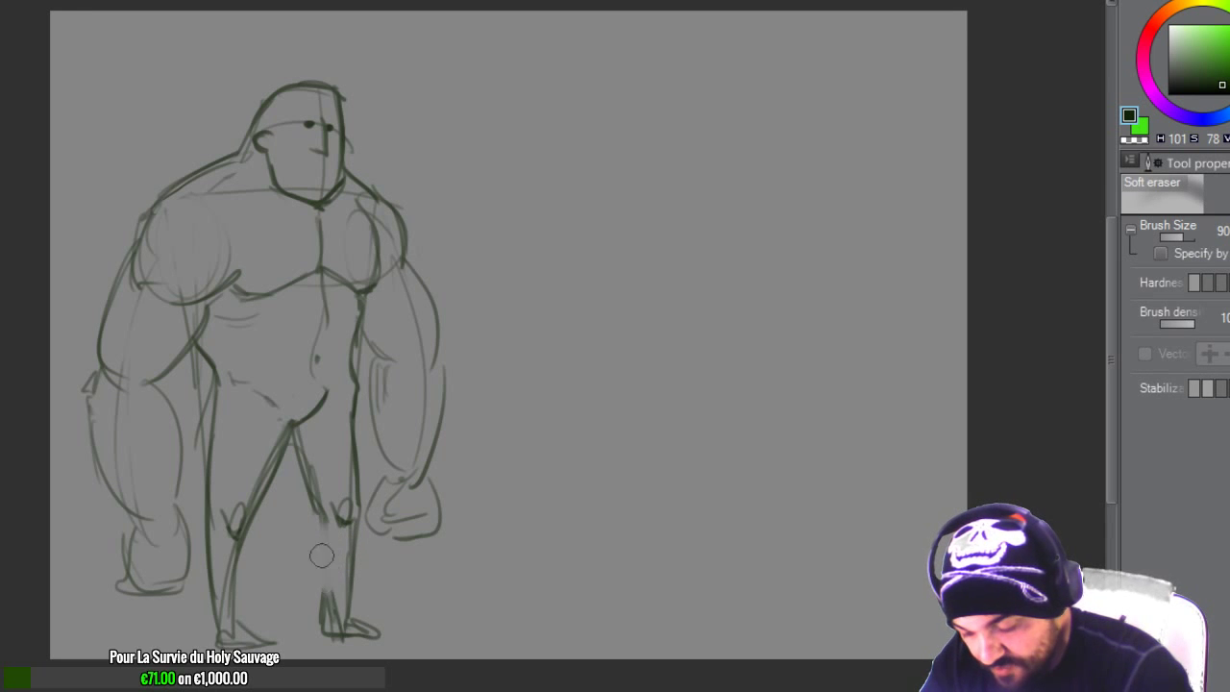